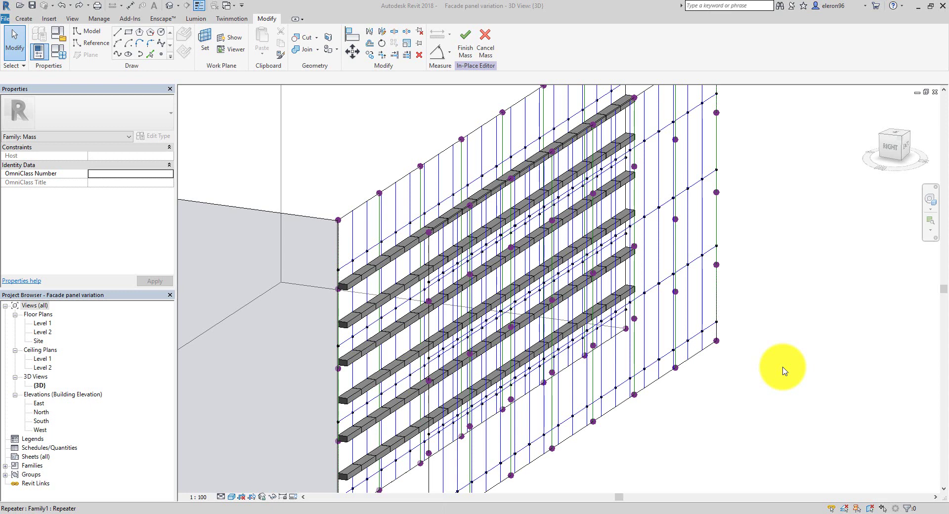
Step: Drag one facade grid reference point outward so the panel surface bulges, then deselect it
{"action": "left_click", "coordinate": [596, 273]}
{"action": "left_click_drag", "start_coordinate": [612, 281], "coordinate": [614, 259]}
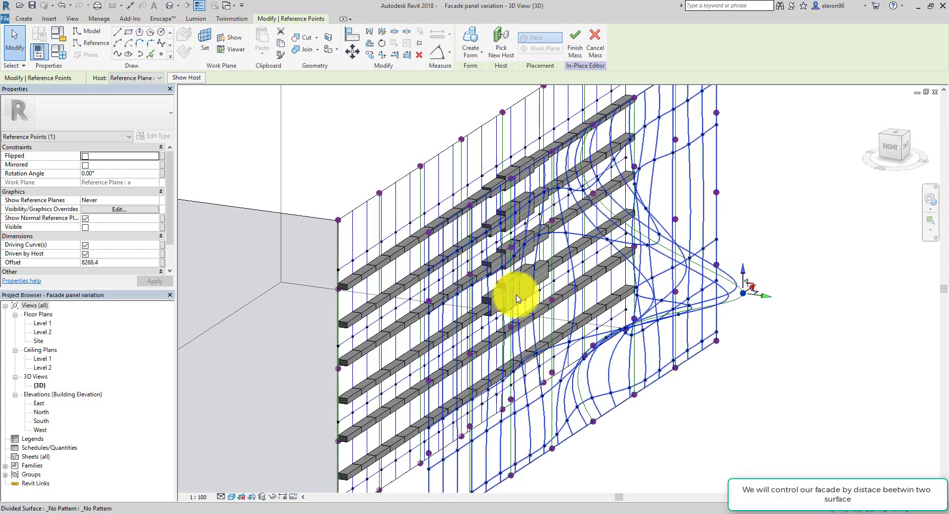
{"action": "left_click", "coordinate": [733, 388]}
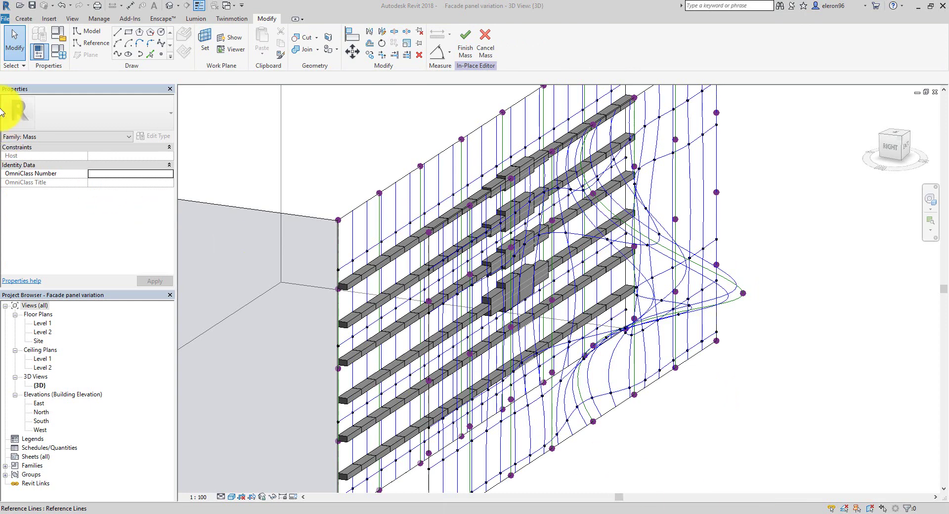
Step: Create a new family from the Metric Generic Model Adaptive.rft template
{"action": "left_click", "coordinate": [5, 18]}
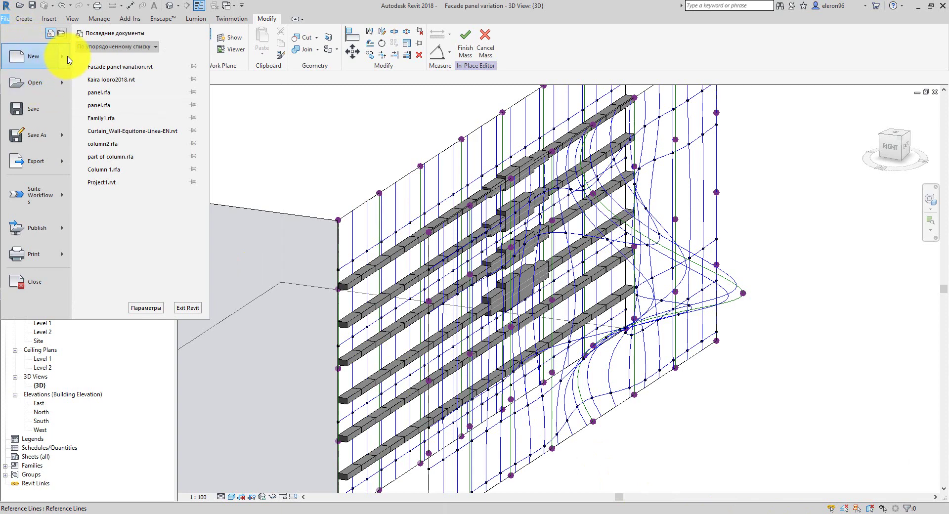
{"action": "mouse_move", "coordinate": [68, 58]}
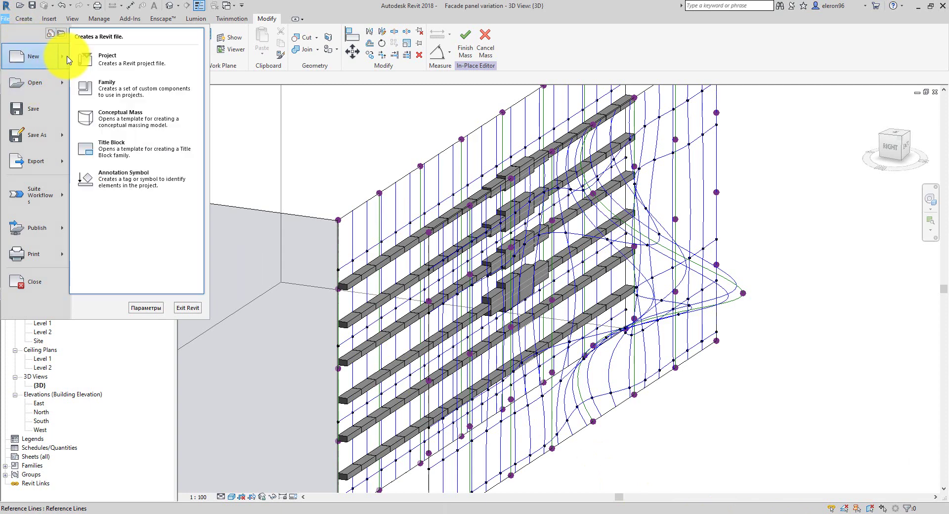
{"action": "left_click", "coordinate": [163, 92]}
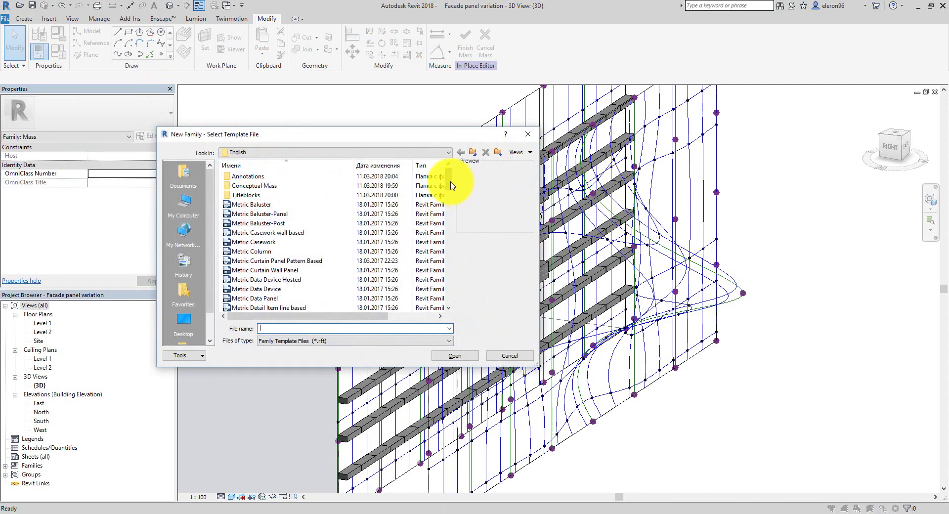
{"action": "left_click_drag", "start_coordinate": [451, 186], "coordinate": [449, 220]}
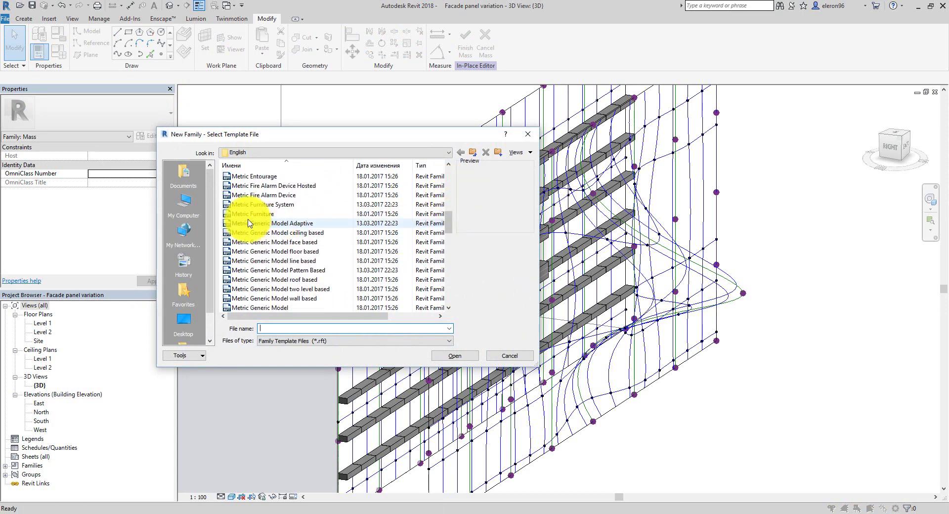
{"action": "left_click", "coordinate": [260, 225]}
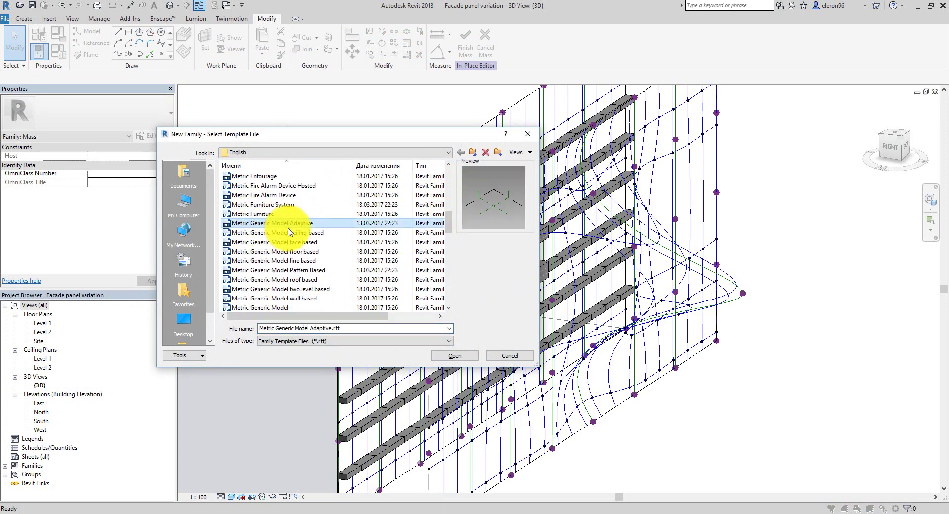
{"action": "left_click", "coordinate": [454, 357]}
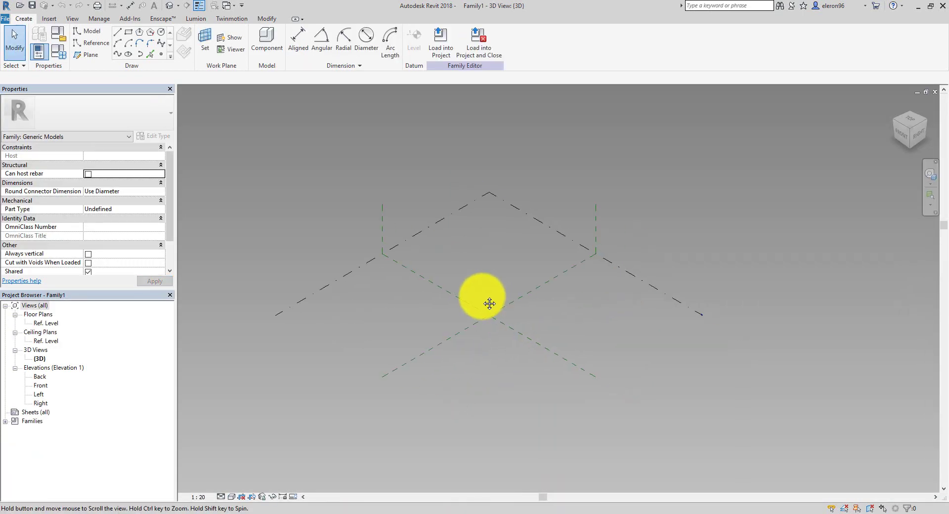
Step: Switch to the family's Ref. Level floor plan, zoomed in on the reference planes
{"action": "scroll", "coordinate": [483, 302], "scroll_direction": "up", "scroll_amount": 1}
{"action": "middle_click_drag", "start_coordinate": [483, 303], "coordinate": [493, 298]}
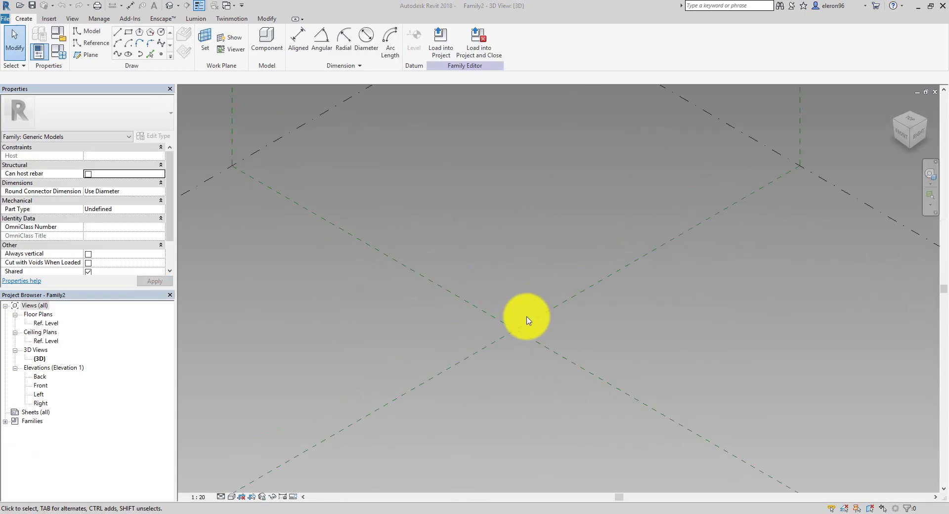
{"action": "double_click", "coordinate": [45, 324]}
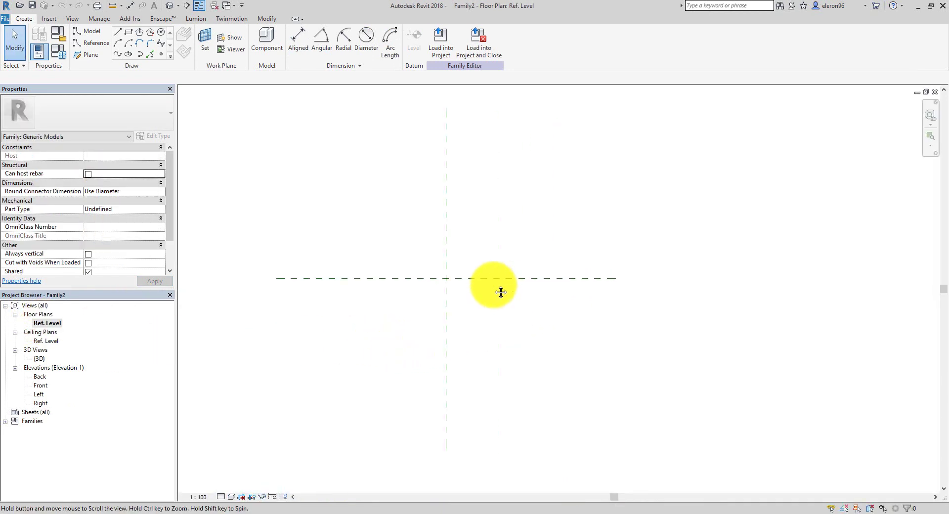
{"action": "scroll", "coordinate": [440, 284], "scroll_direction": "up", "scroll_amount": 3}
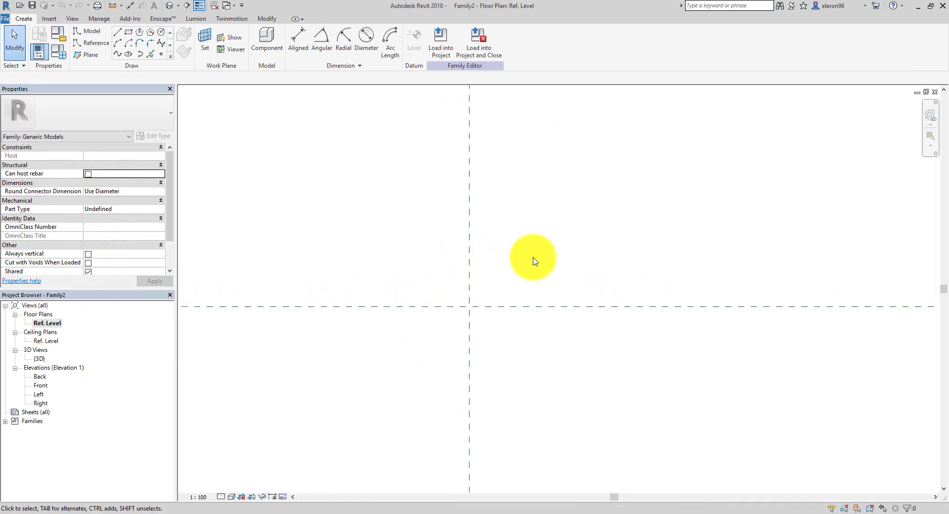
Step: Place one reference point up and left of the reference plane crossing
{"action": "left_click", "coordinate": [98, 48]}
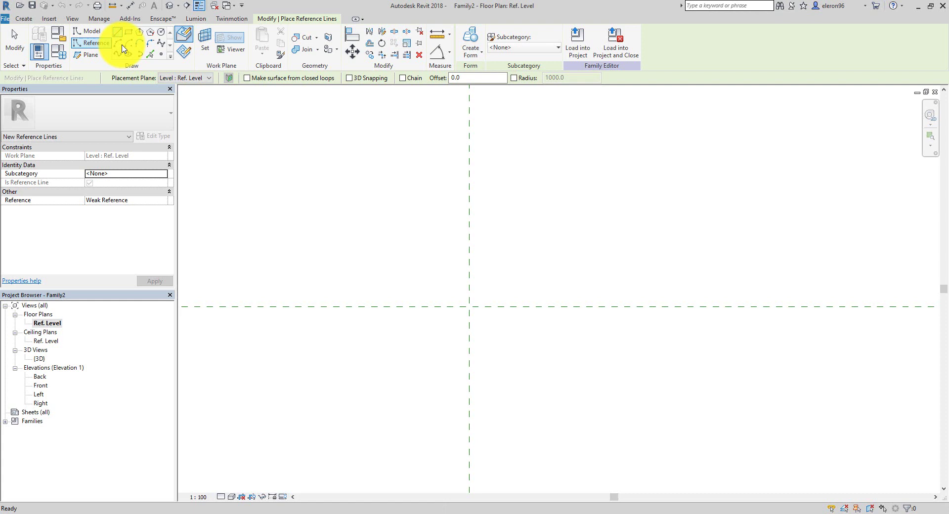
{"action": "left_click", "coordinate": [164, 59]}
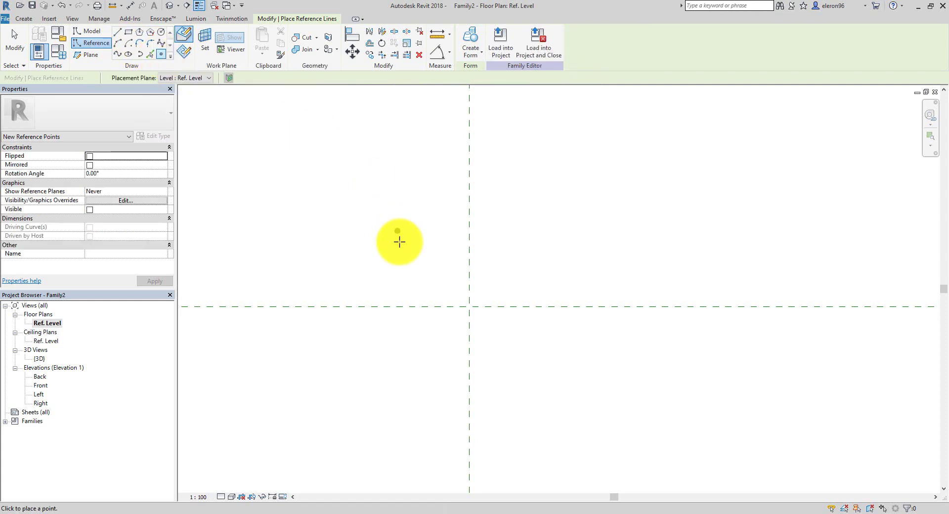
{"action": "middle_click_drag", "start_coordinate": [447, 270], "coordinate": [447, 235]}
{"action": "key", "text": "Escape"}
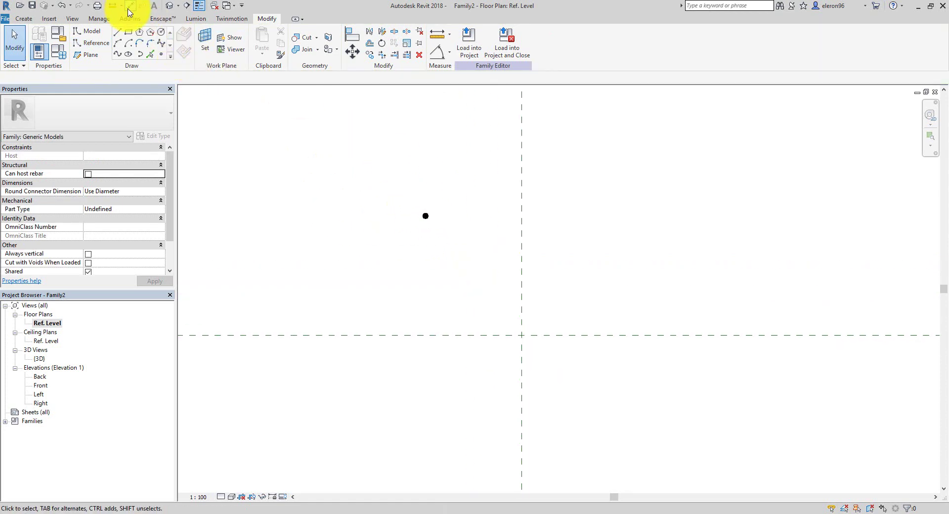
Step: Dimension the point to the horizontal and vertical reference planes (863 and 696)
{"action": "left_click", "coordinate": [130, 7]}
{"action": "left_click", "coordinate": [425, 216]}
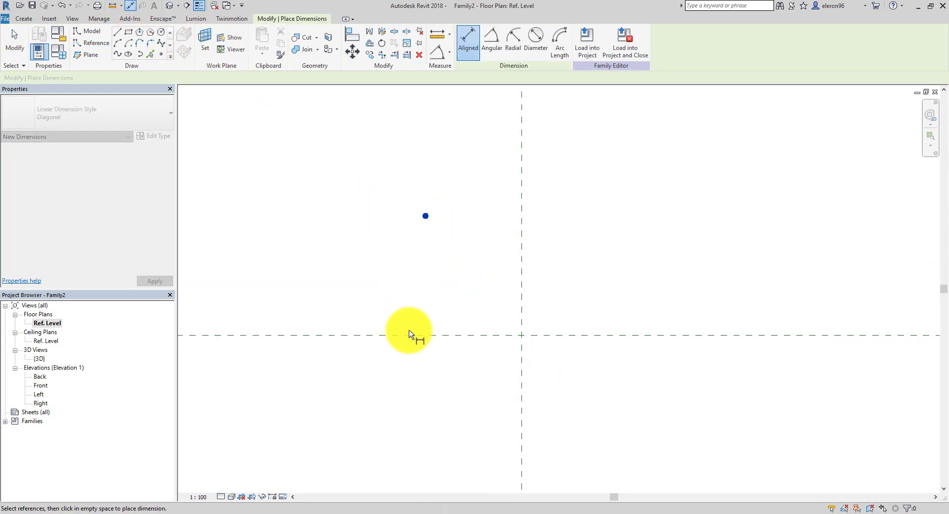
{"action": "left_click", "coordinate": [410, 335]}
{"action": "left_click", "coordinate": [373, 275]}
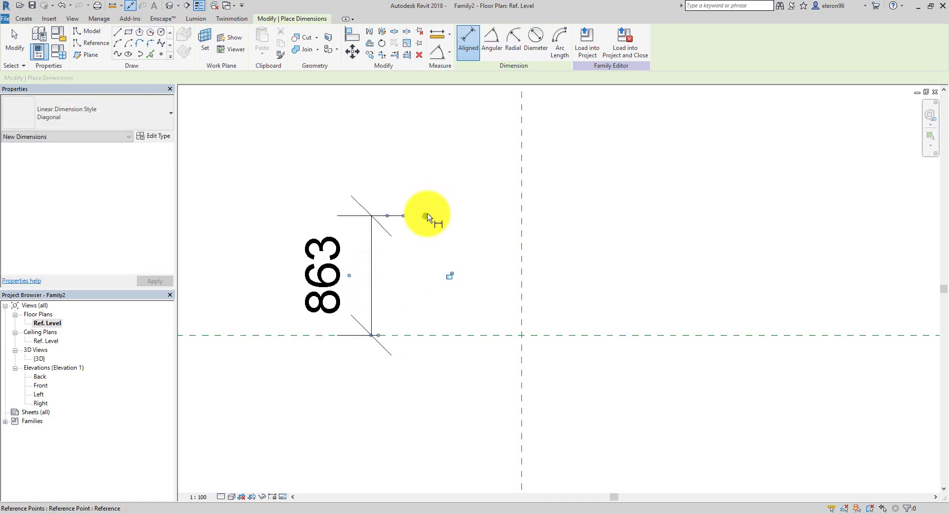
{"action": "left_click", "coordinate": [520, 202]}
{"action": "left_click", "coordinate": [470, 151]}
{"action": "key", "text": "Escape"}
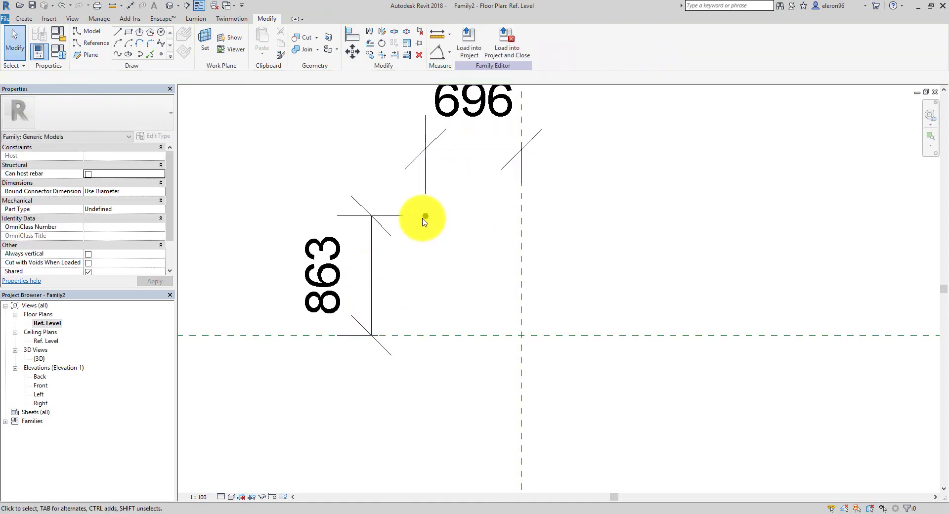
Step: Set the point's distance to both reference planes to 2000
{"action": "left_click", "coordinate": [425, 218]}
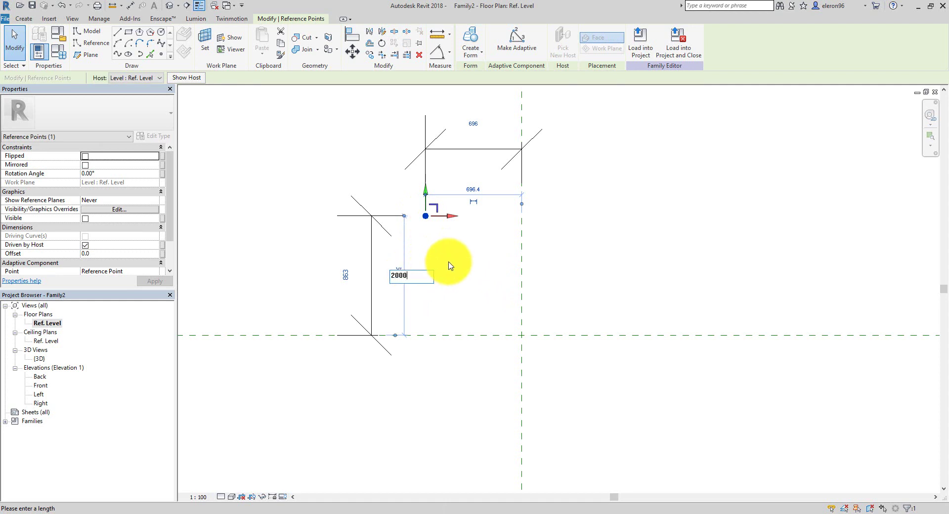
{"action": "key", "text": "Return"}
{"action": "left_click", "coordinate": [430, 244]}
{"action": "scroll", "coordinate": [430, 244], "scroll_direction": "up", "scroll_amount": 4}
{"action": "middle_click_drag", "start_coordinate": [430, 244], "coordinate": [427, 418]}
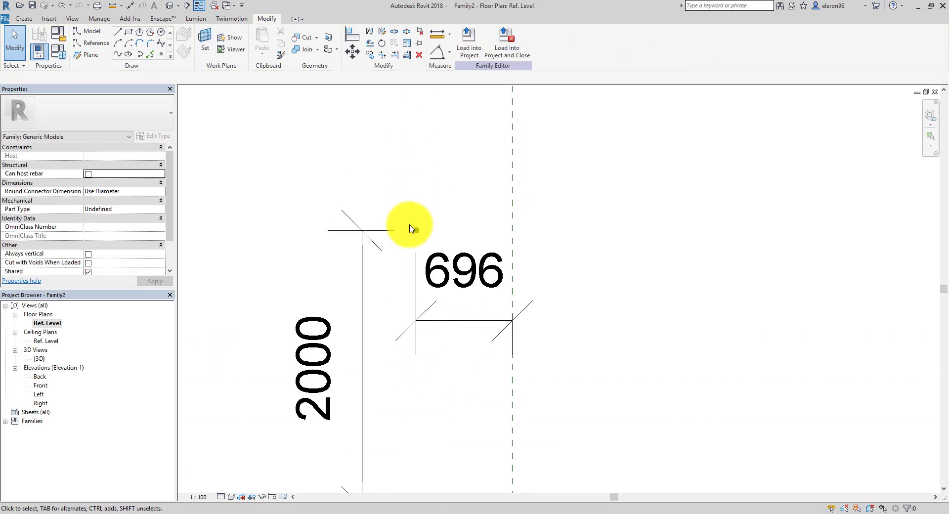
{"action": "left_click", "coordinate": [416, 230]}
{"action": "left_click", "coordinate": [468, 291]}
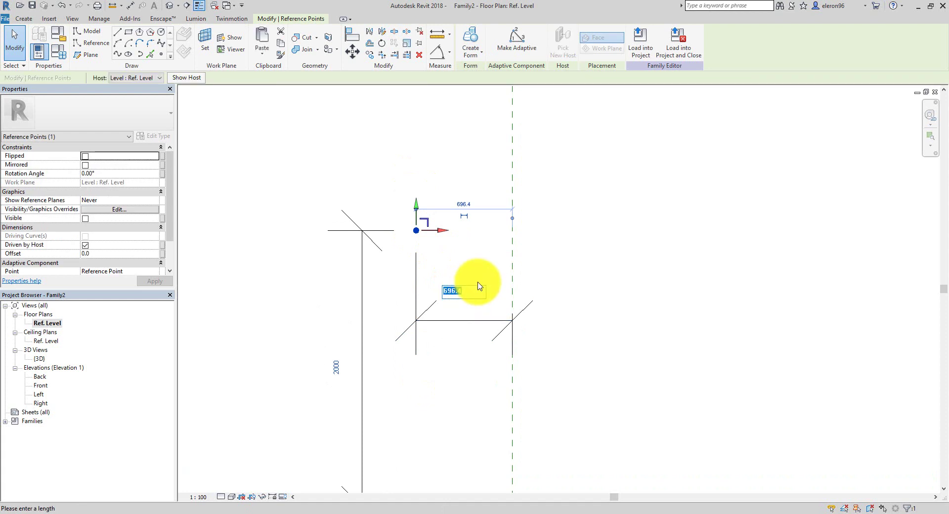
{"action": "type", "text": "2000"}
{"action": "key", "text": "Return"}
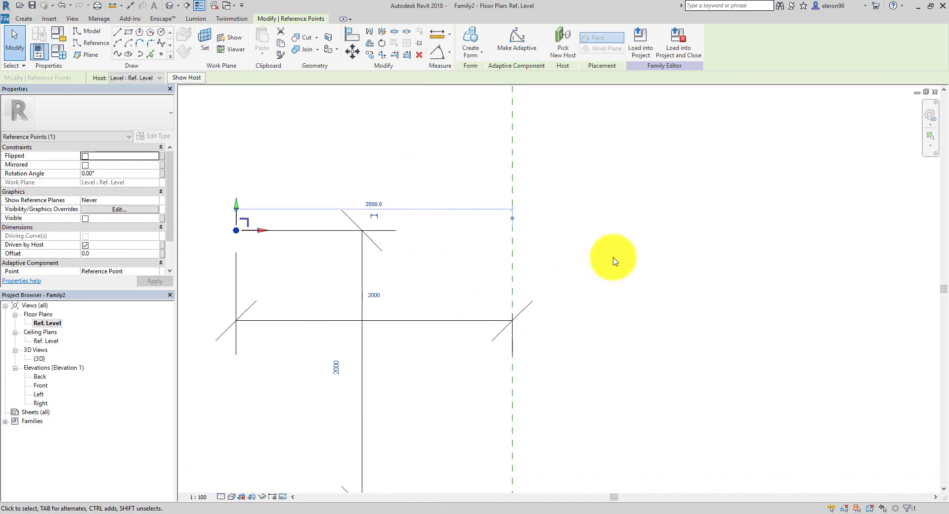
{"action": "left_click", "coordinate": [615, 260]}
Step: Delete the two 2000 dimensions from the plan
{"action": "left_click", "coordinate": [339, 321]}
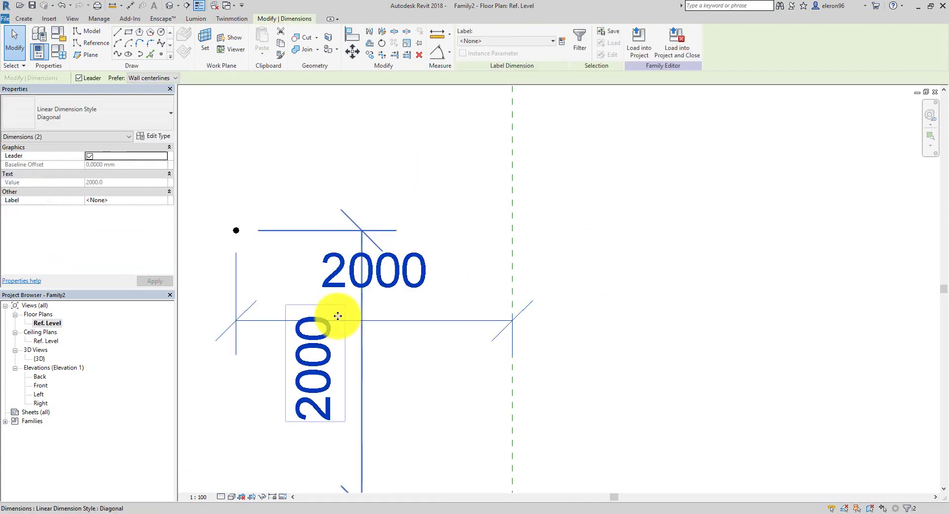
{"action": "key", "text": "Delete"}
{"action": "middle_click_drag", "start_coordinate": [340, 320], "coordinate": [364, 252]}
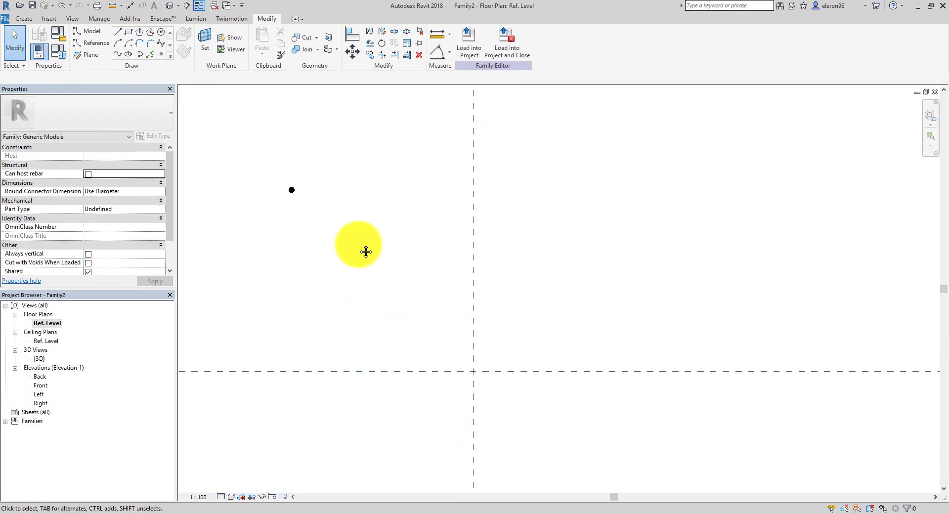
{"action": "scroll", "coordinate": [342, 232], "scroll_direction": "down", "scroll_amount": 2}
Step: Mirror the reference point across both centre planes to create four points
{"action": "left_click_drag", "start_coordinate": [282, 179], "coordinate": [356, 239]}
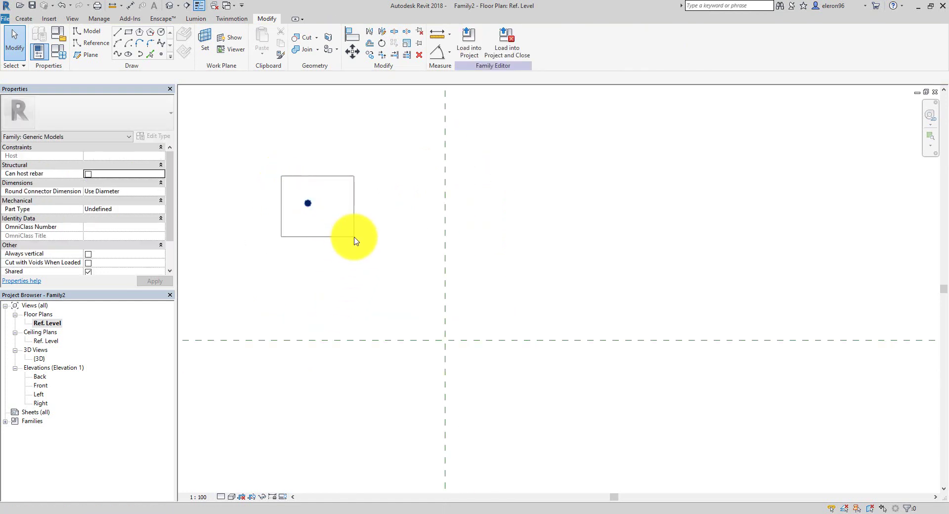
{"action": "left_click", "coordinate": [369, 31]}
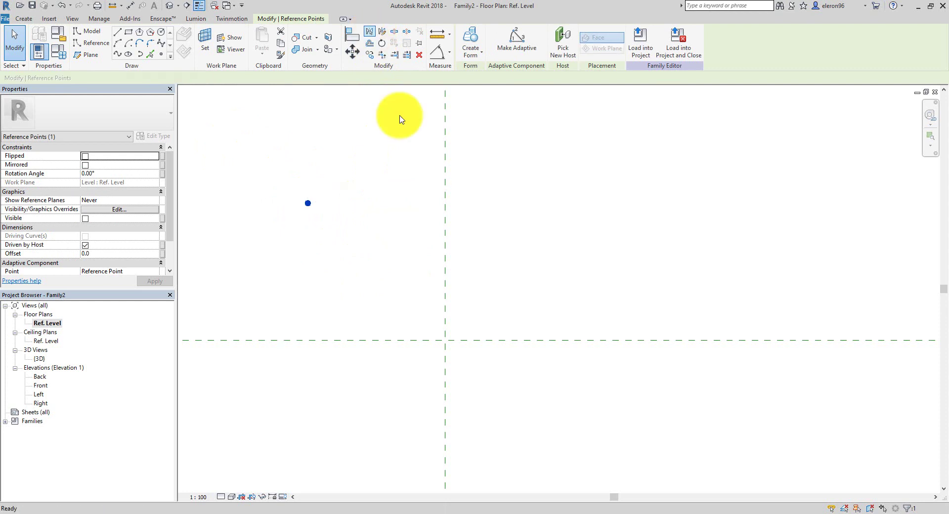
{"action": "left_click", "coordinate": [448, 227]}
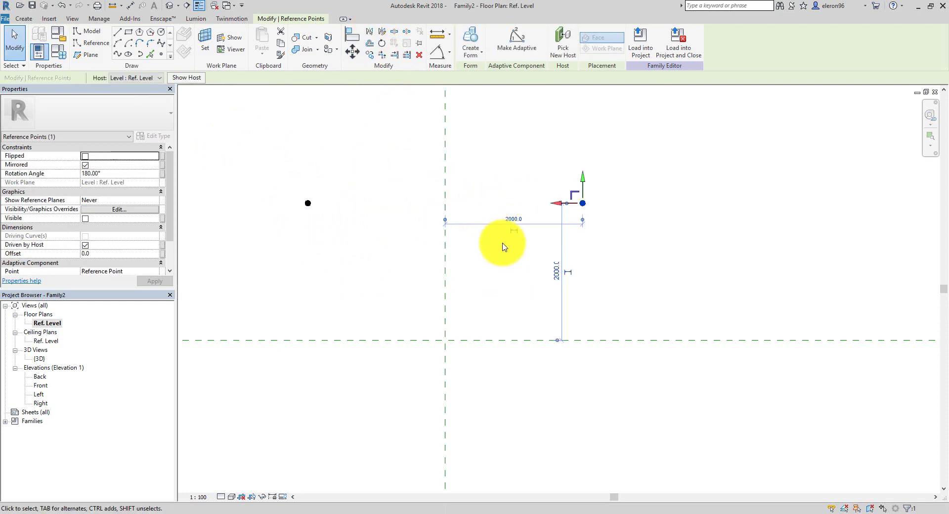
{"action": "left_click", "coordinate": [370, 32]}
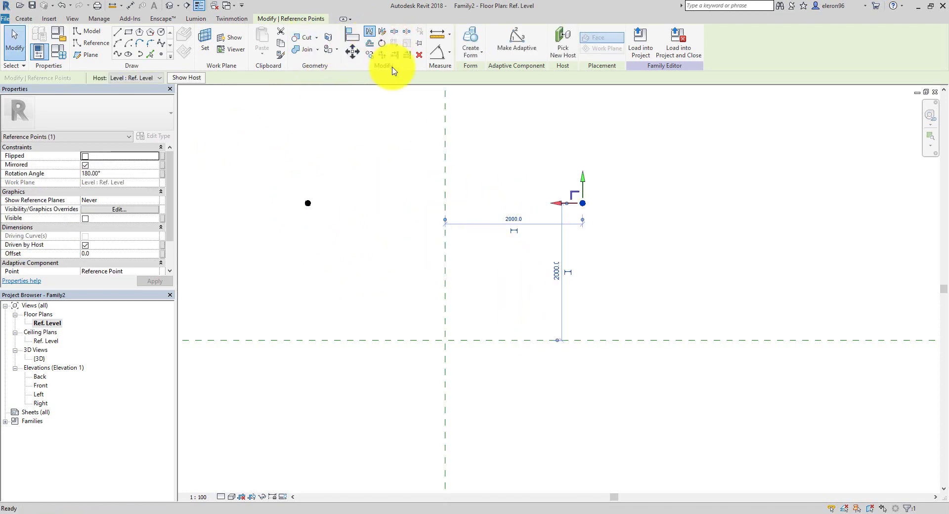
{"action": "left_click", "coordinate": [499, 340]}
{"action": "middle_click_drag", "start_coordinate": [494, 438], "coordinate": [478, 285]}
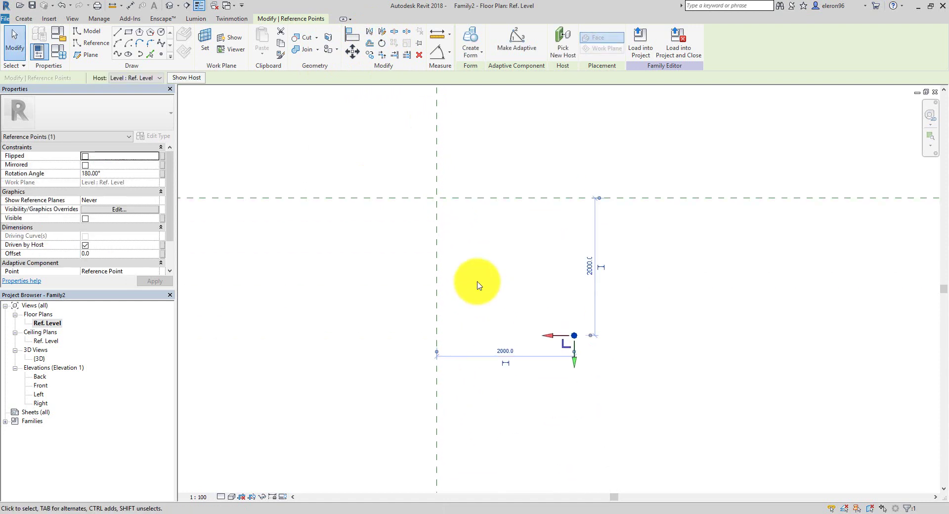
{"action": "left_click", "coordinate": [369, 31]}
{"action": "left_click", "coordinate": [437, 267]}
{"action": "scroll", "coordinate": [511, 296], "scroll_direction": "down", "scroll_amount": 2}
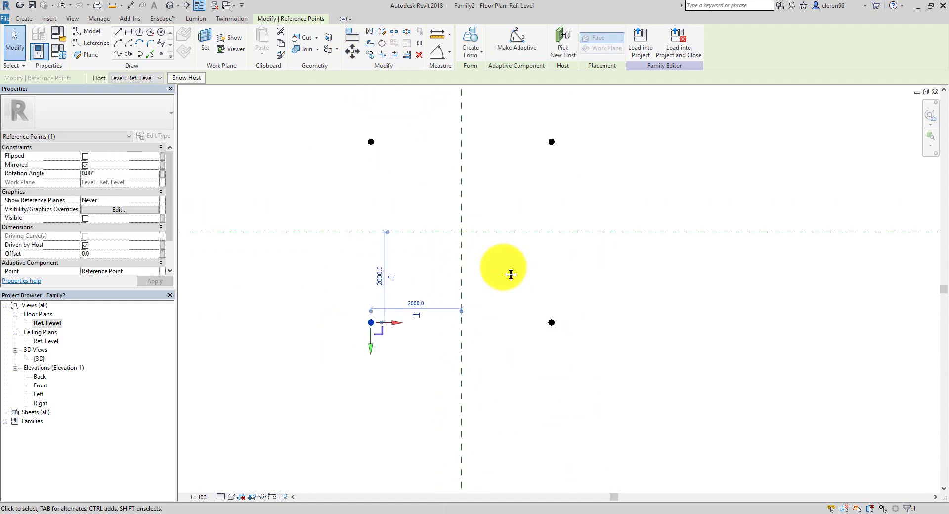
{"action": "left_click", "coordinate": [503, 233]}
Step: Make the four points adaptive and join adaptive points 1 and 2 with a line
{"action": "left_click_drag", "start_coordinate": [298, 142], "coordinate": [643, 435]}
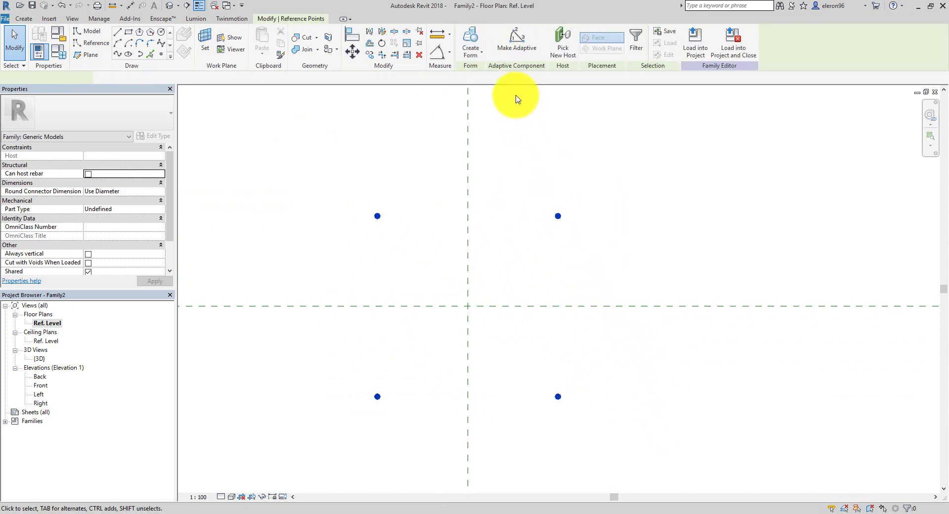
{"action": "left_click", "coordinate": [533, 46]}
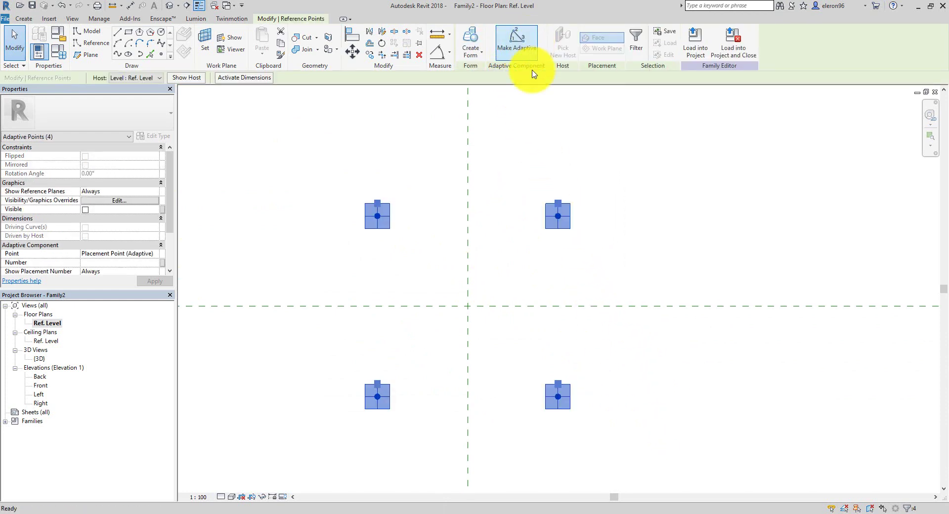
{"action": "left_click", "coordinate": [509, 241]}
{"action": "left_click_drag", "start_coordinate": [290, 150], "coordinate": [685, 258]}
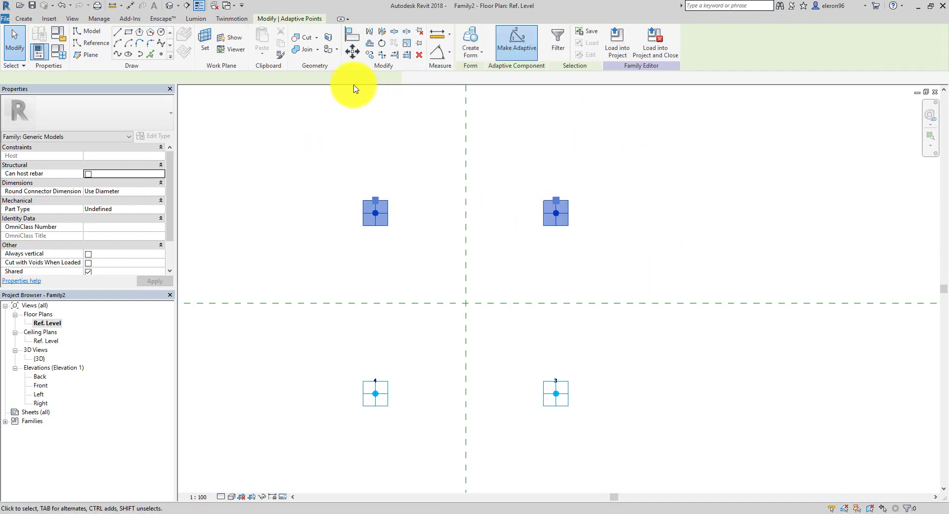
{"action": "left_click", "coordinate": [118, 56]}
Step: Connect adaptive points 2-3, 3-4 and 4-1 with lines to close the square
{"action": "left_click", "coordinate": [618, 267]}
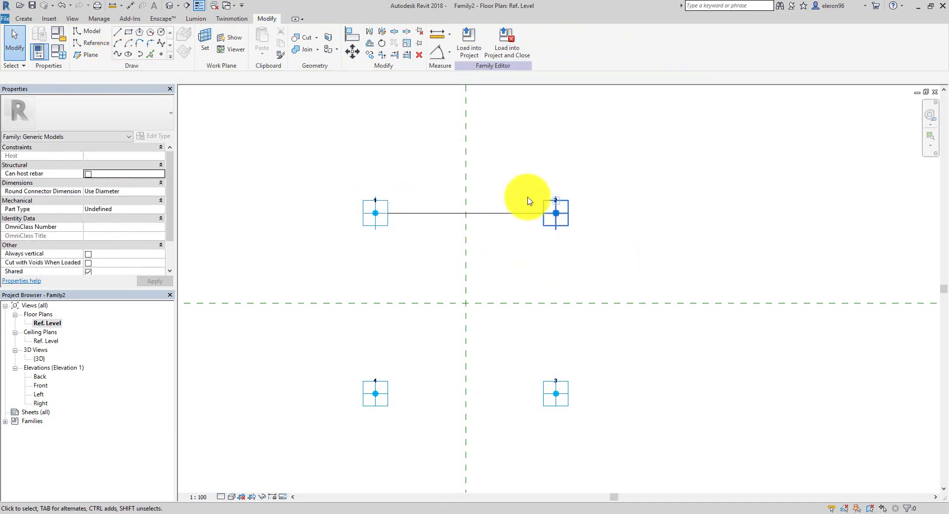
{"action": "mouse_move", "coordinate": [525, 140]}
{"action": "left_mouse_down"}
{"action": "mouse_move", "coordinate": [600, 322]}
{"action": "mouse_move", "coordinate": [621, 439]}
{"action": "mouse_move", "coordinate": [452, 379]}
{"action": "mouse_move", "coordinate": [316, 349]}
{"action": "left_mouse_up"}
{"action": "left_click", "coordinate": [118, 55]}
{"action": "left_click", "coordinate": [635, 224]}
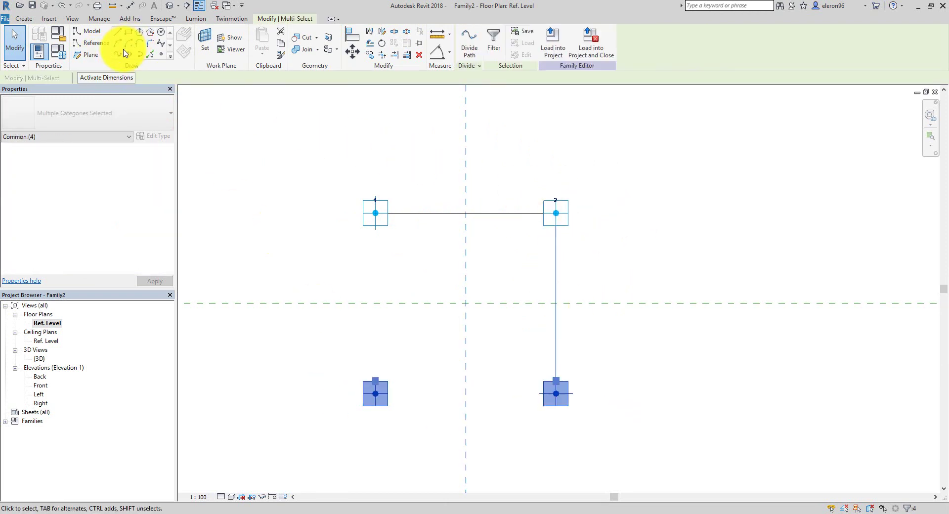
{"action": "left_click", "coordinate": [124, 53]}
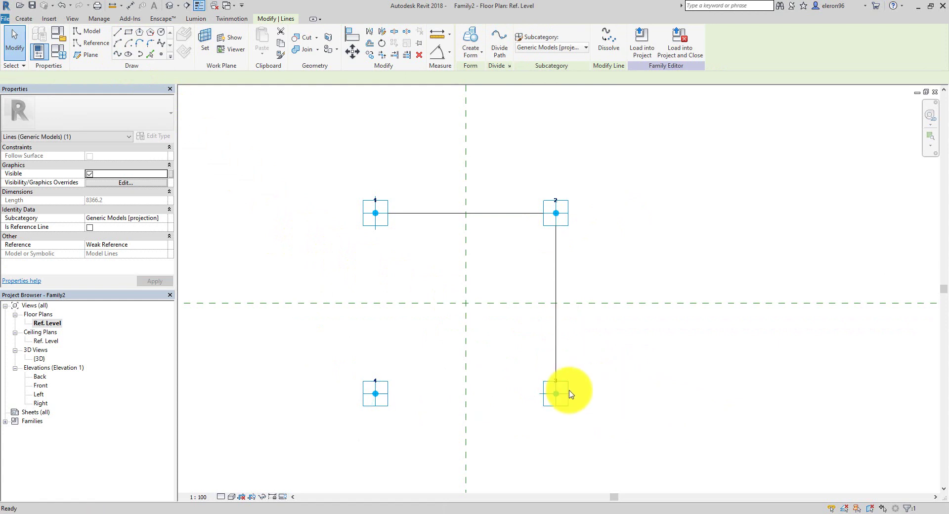
{"action": "left_click_drag", "start_coordinate": [318, 364], "coordinate": [638, 435]}
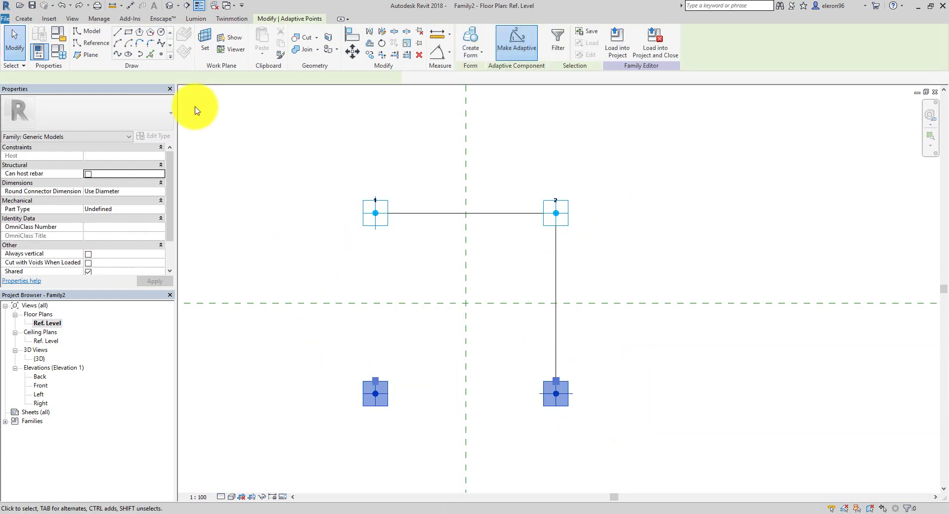
{"action": "left_click", "coordinate": [120, 58]}
{"action": "left_click", "coordinate": [345, 257]}
{"action": "left_click_drag", "start_coordinate": [324, 155], "coordinate": [410, 475]}
{"action": "left_click", "coordinate": [121, 55]}
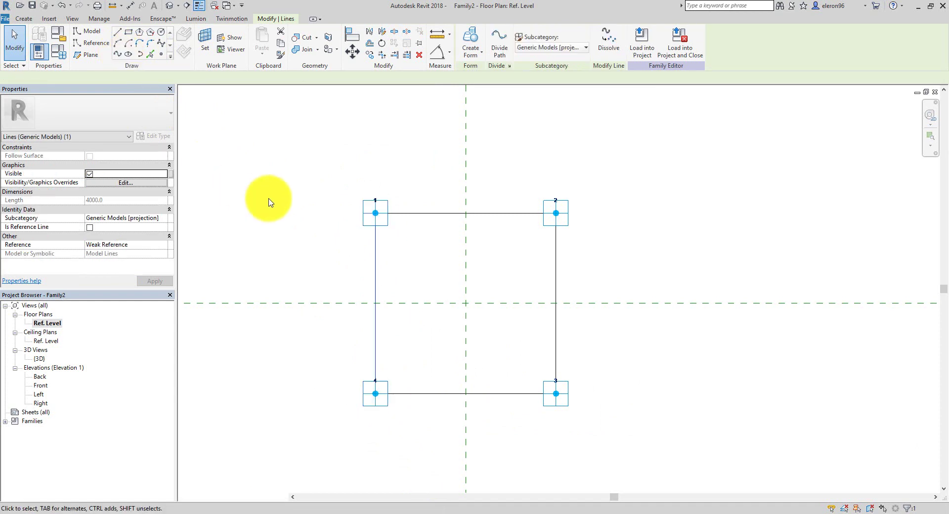
Step: Tab-select the chain of four lines and make them reference lines
{"action": "left_click", "coordinate": [265, 200]}
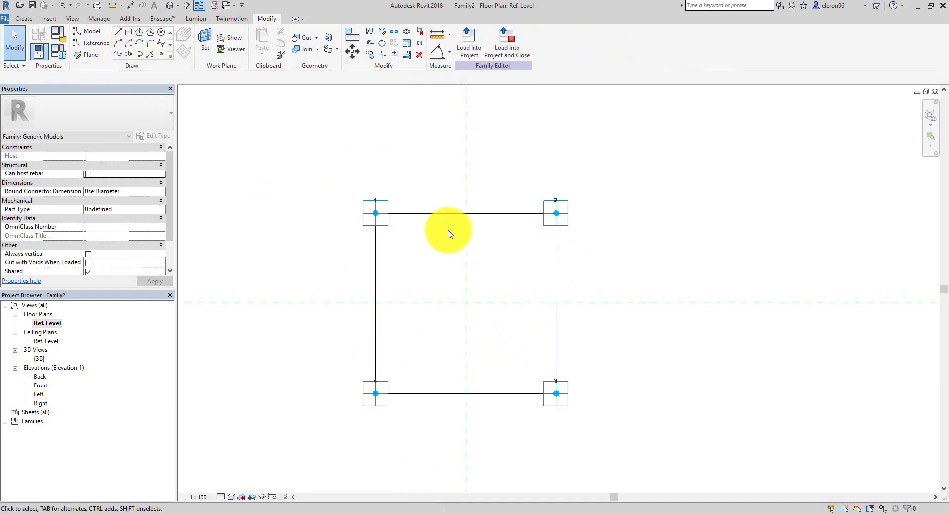
{"action": "left_click", "coordinate": [436, 219]}
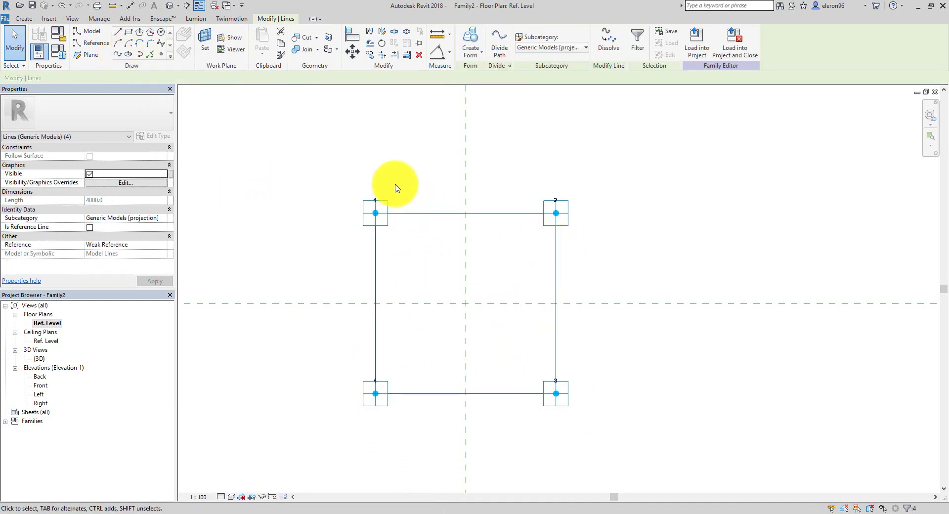
{"action": "left_click", "coordinate": [515, 269]}
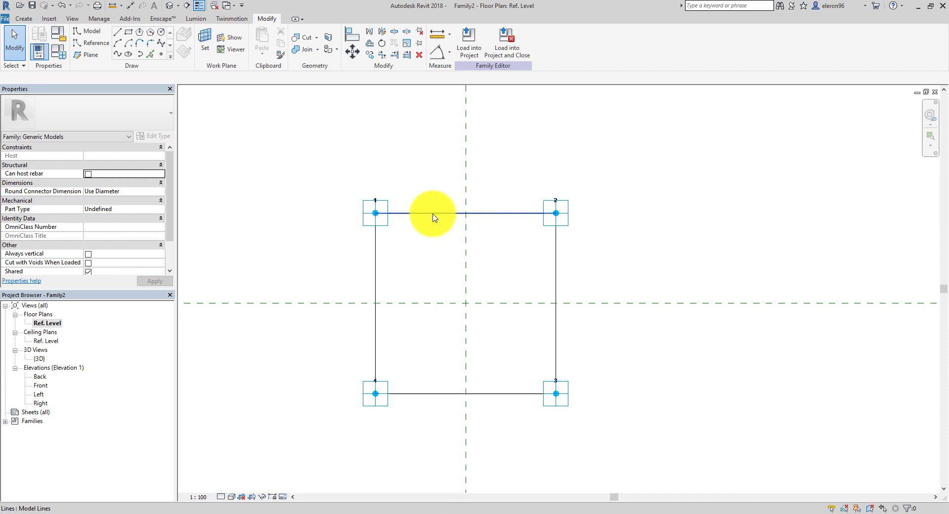
{"action": "key", "text": "Tab"}
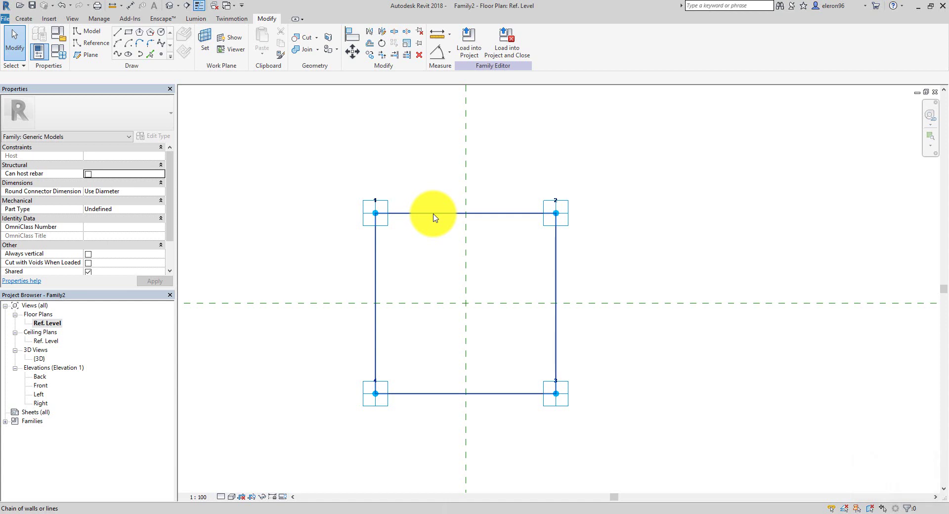
{"action": "left_click", "coordinate": [434, 216]}
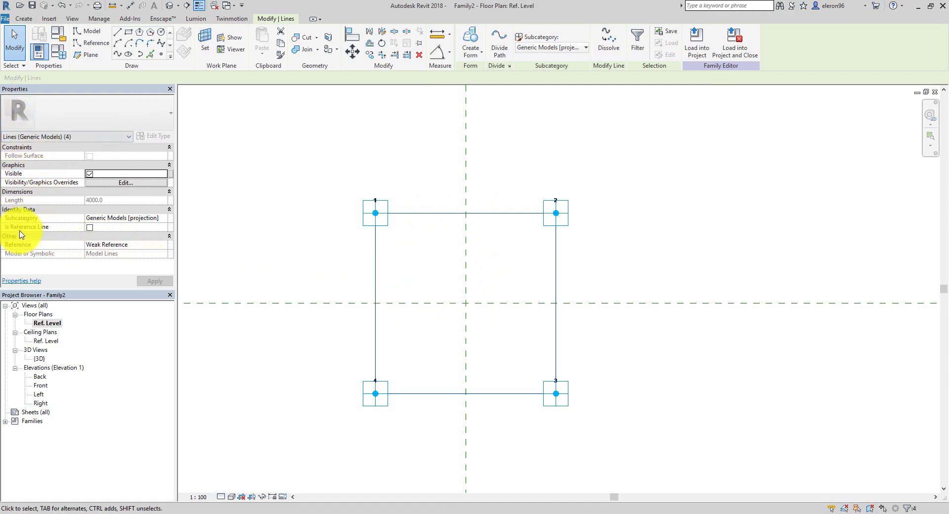
{"action": "left_click", "coordinate": [89, 228]}
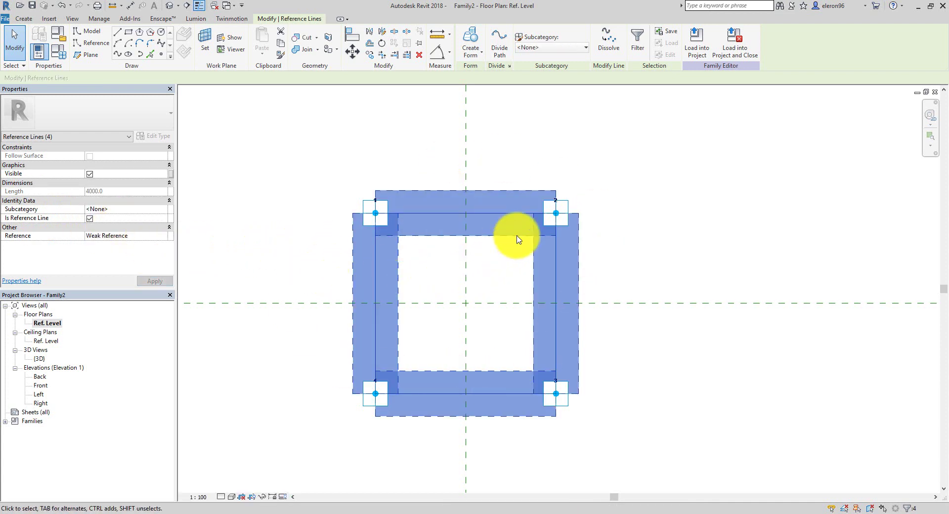
{"action": "left_click", "coordinate": [619, 200]}
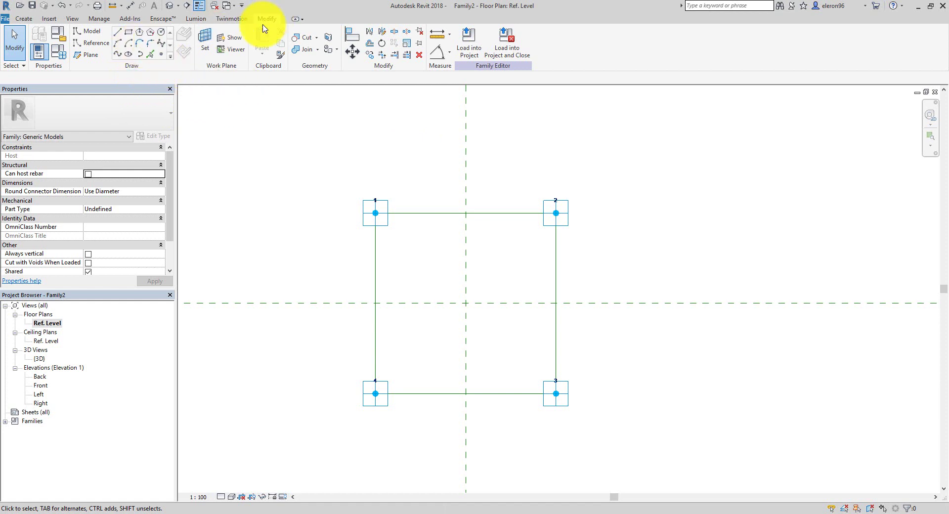
Step: Place three reference points on the square's left and right side lines
{"action": "left_click", "coordinate": [86, 43]}
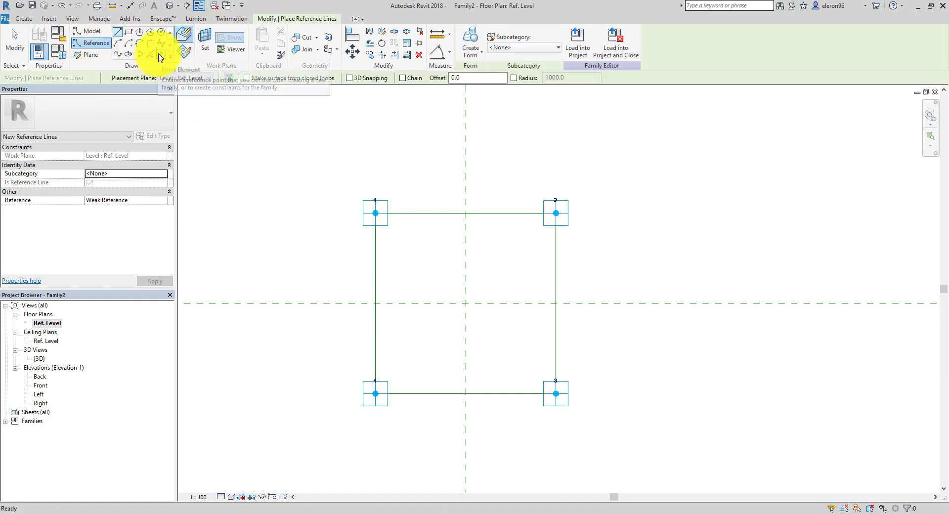
{"action": "left_click", "coordinate": [160, 54]}
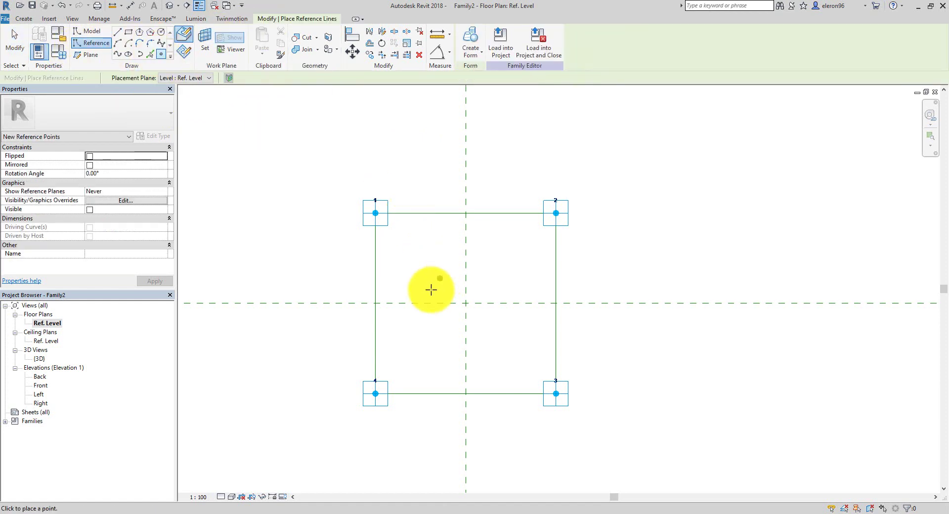
{"action": "left_click", "coordinate": [374, 266]}
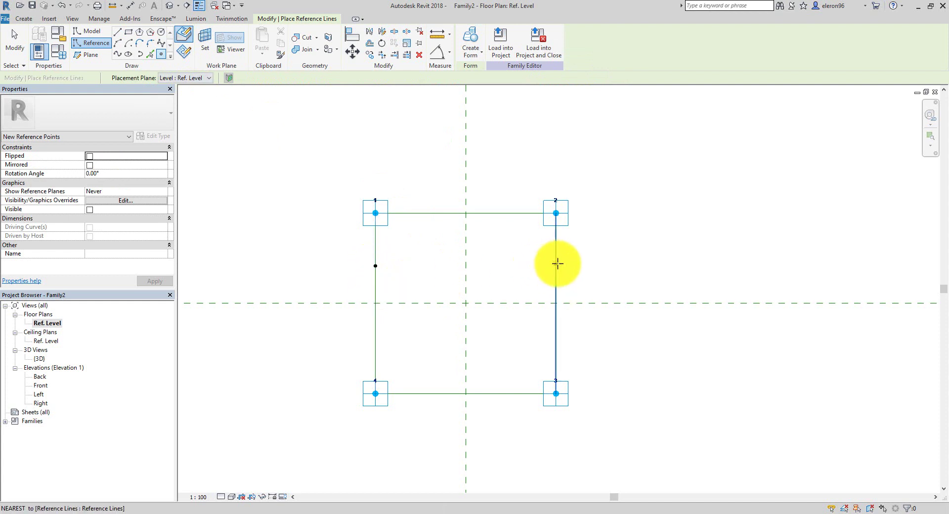
{"action": "left_click", "coordinate": [556, 263]}
{"action": "left_click", "coordinate": [376, 342]}
Step: Place a fourth reference point low on the right side line
{"action": "left_click", "coordinate": [556, 344]}
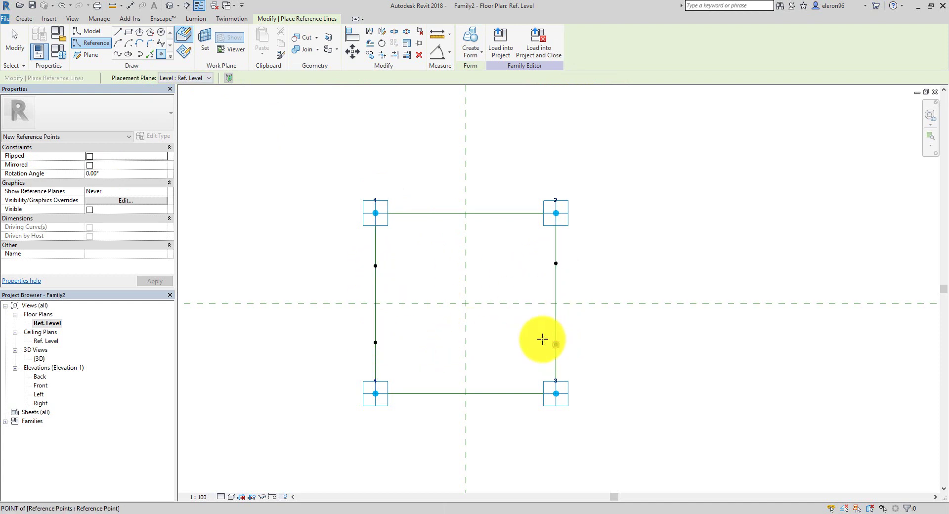
{"action": "key", "text": "Escape"}
{"action": "key", "text": "Escape"}
{"action": "key", "text": "Escape"}
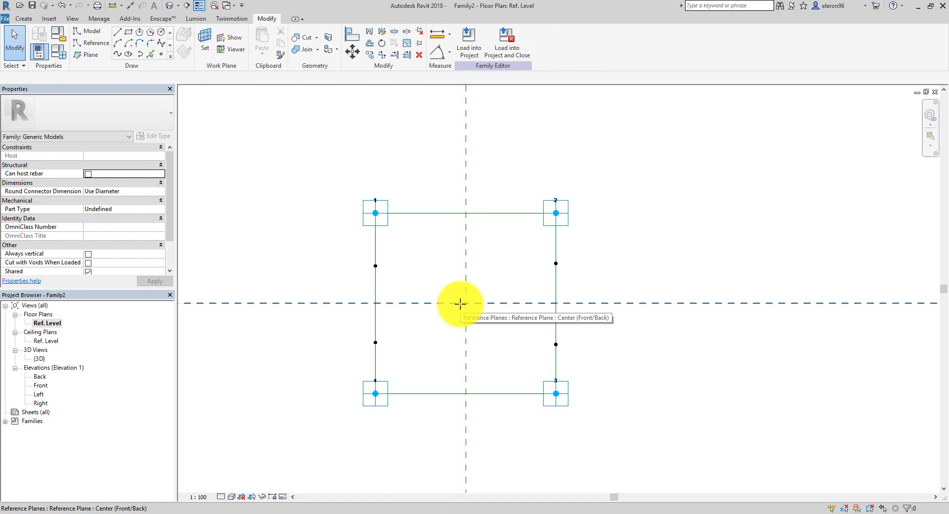
{"action": "middle_click_drag", "start_coordinate": [431, 282], "coordinate": [417, 236]}
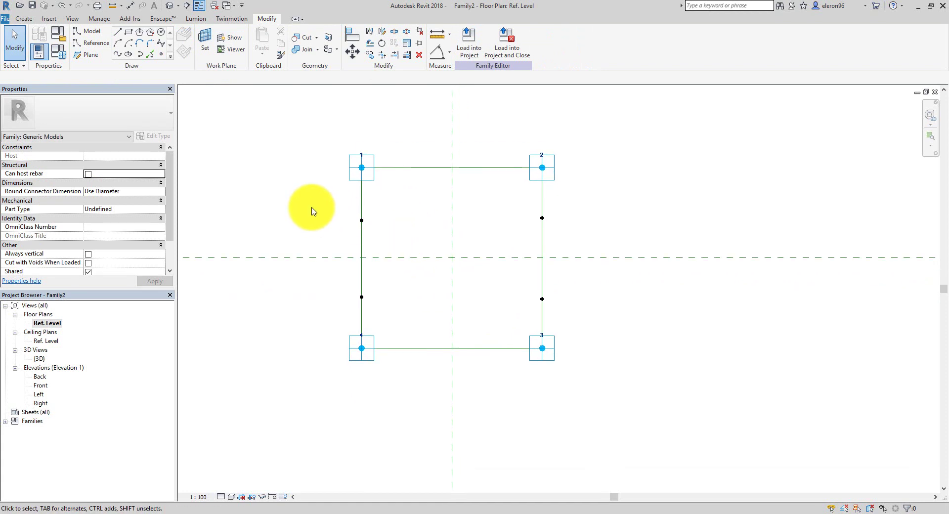
Step: Set the four side points' Measurement Type to Segment Length
{"action": "left_click_drag", "start_coordinate": [313, 203], "coordinate": [579, 324]}
{"action": "scroll", "coordinate": [172, 203], "scroll_direction": "down", "scroll_amount": 2}
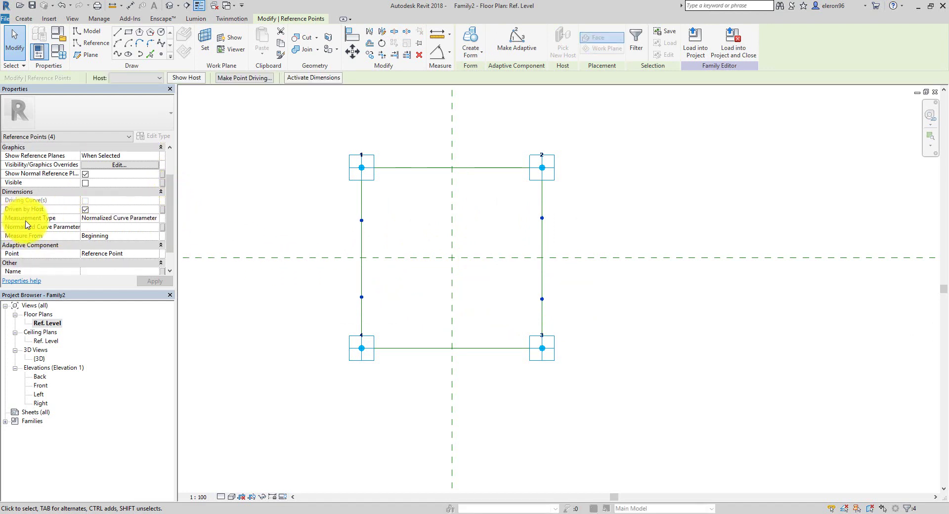
{"action": "left_click", "coordinate": [154, 218]}
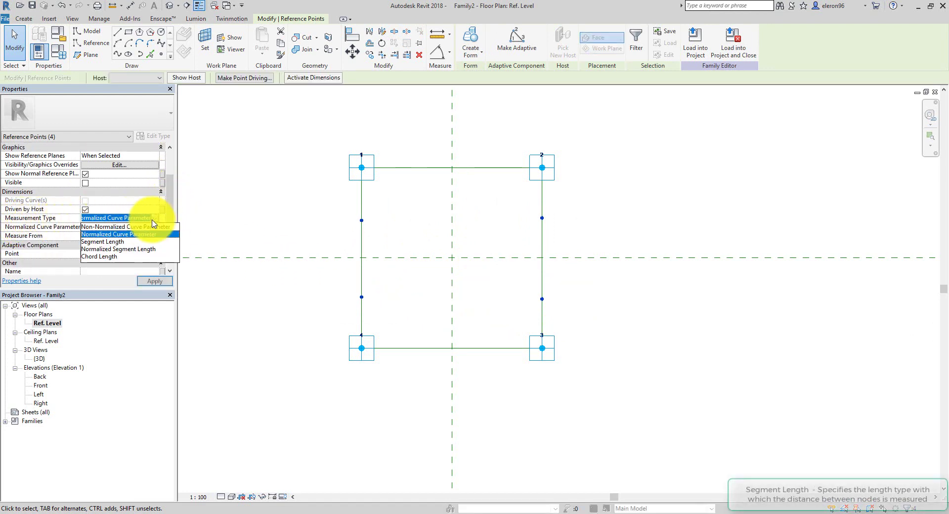
{"action": "left_click", "coordinate": [120, 245]}
{"action": "left_click", "coordinate": [267, 227]}
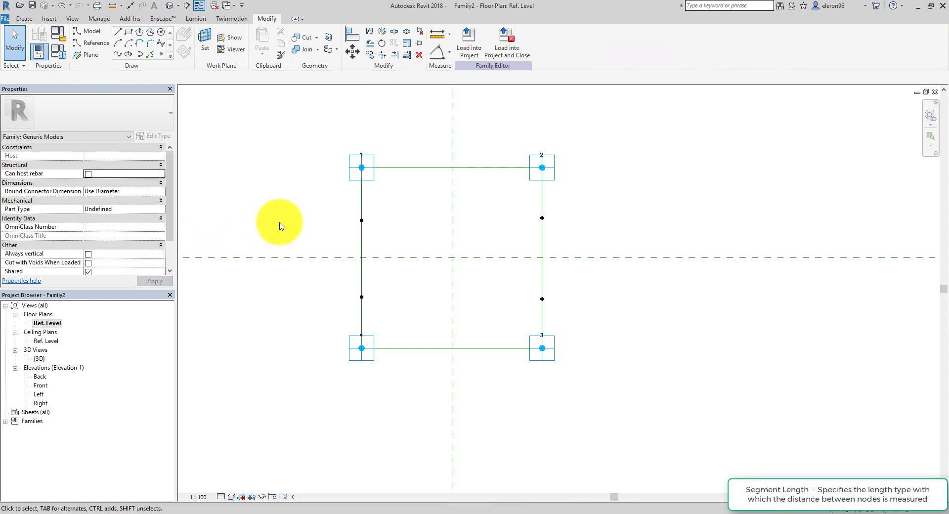
{"action": "middle_click_drag", "start_coordinate": [275, 220], "coordinate": [255, 207]}
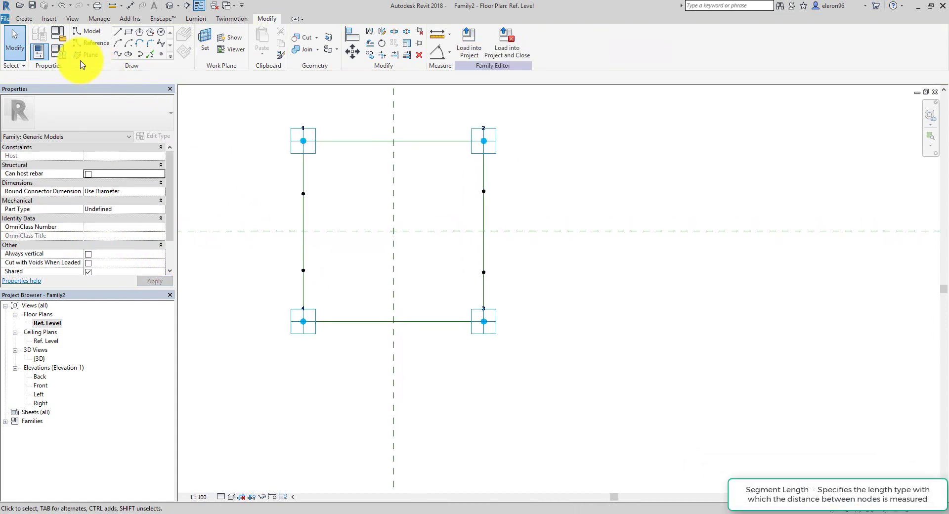
Step: Add an instance length parameter named TopPanel in Family Types
{"action": "left_click", "coordinate": [58, 59]}
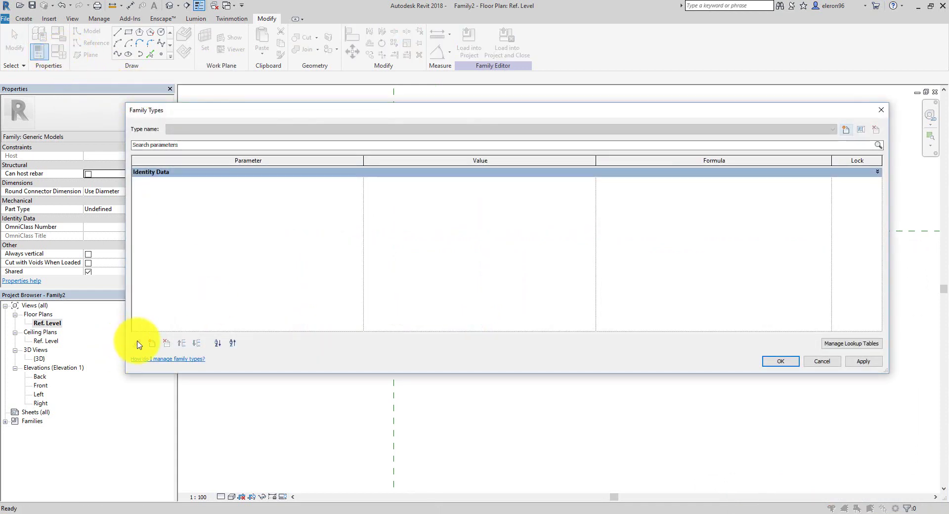
{"action": "left_click", "coordinate": [150, 344]}
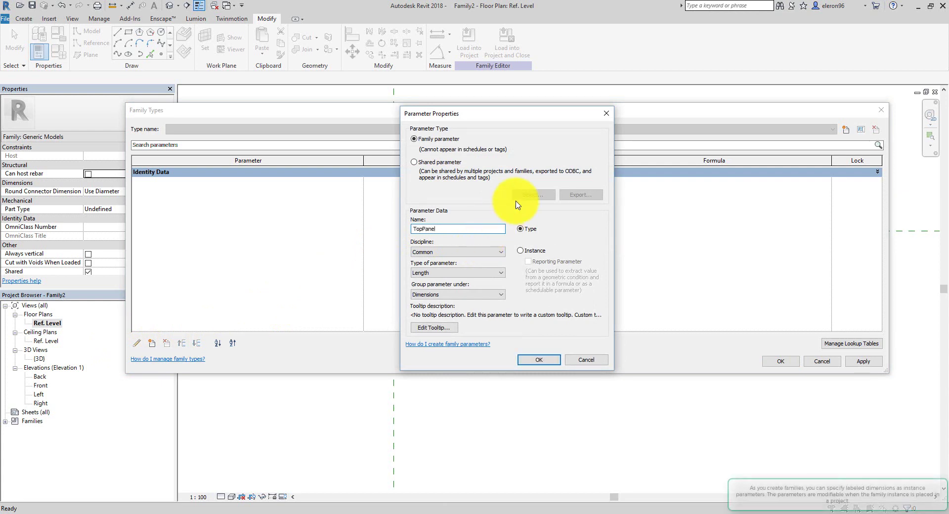
{"action": "left_click", "coordinate": [529, 252]}
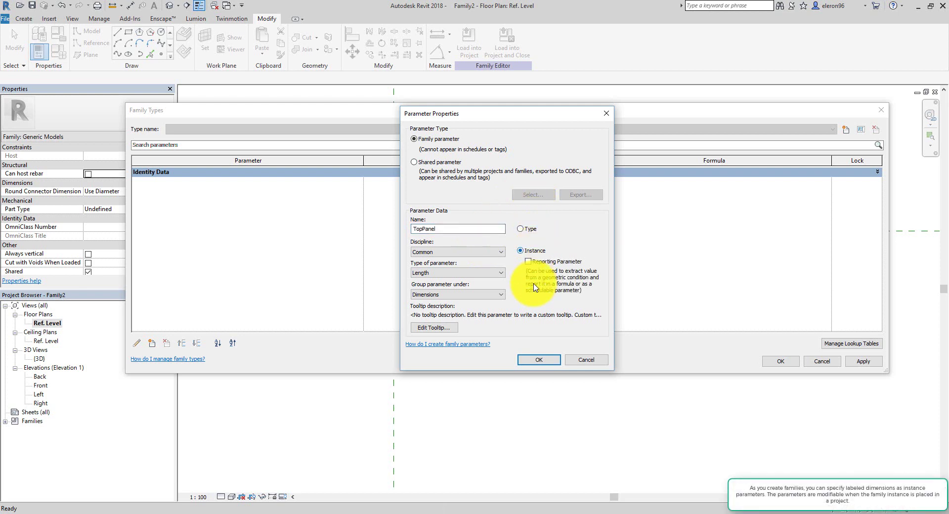
{"action": "left_click", "coordinate": [539, 359]}
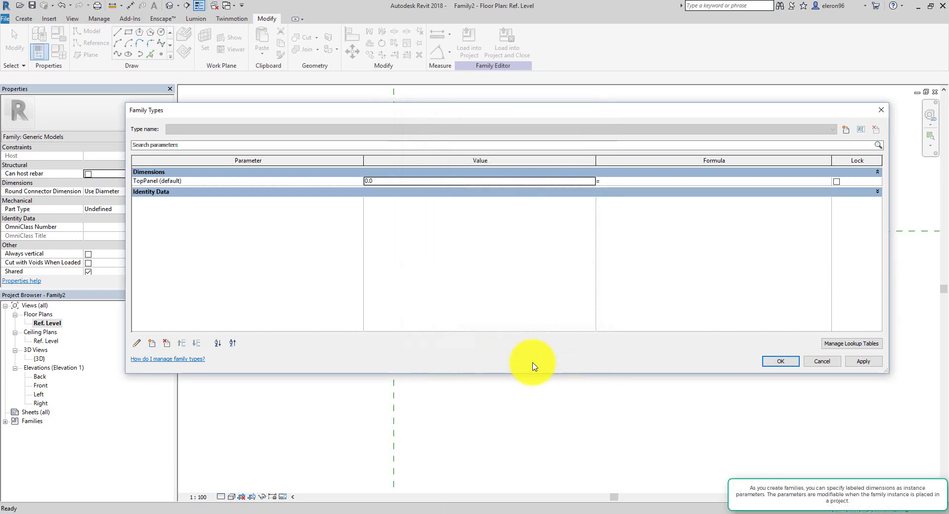
Step: Add the BotPanel instance length parameter, then set BotPanel to 850 and TopPanel to 2850
{"action": "left_click", "coordinate": [152, 343]}
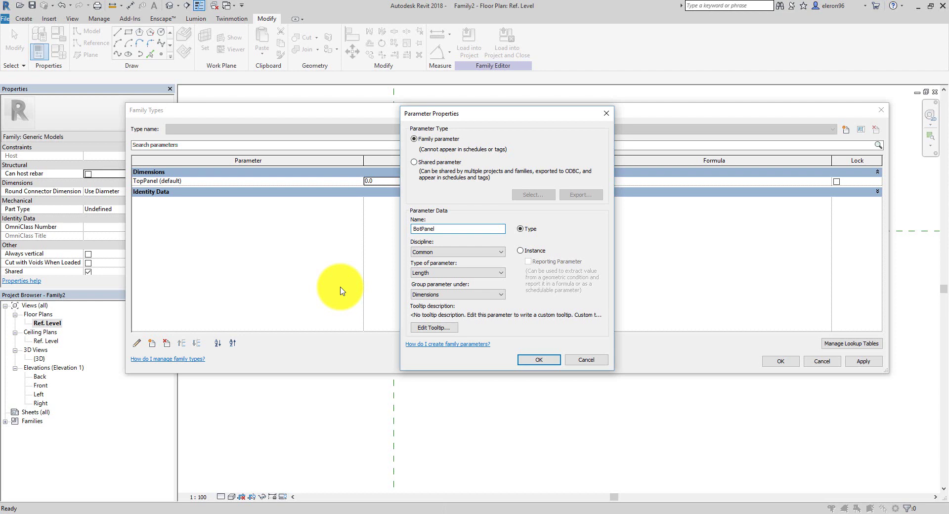
{"action": "left_click", "coordinate": [535, 253]}
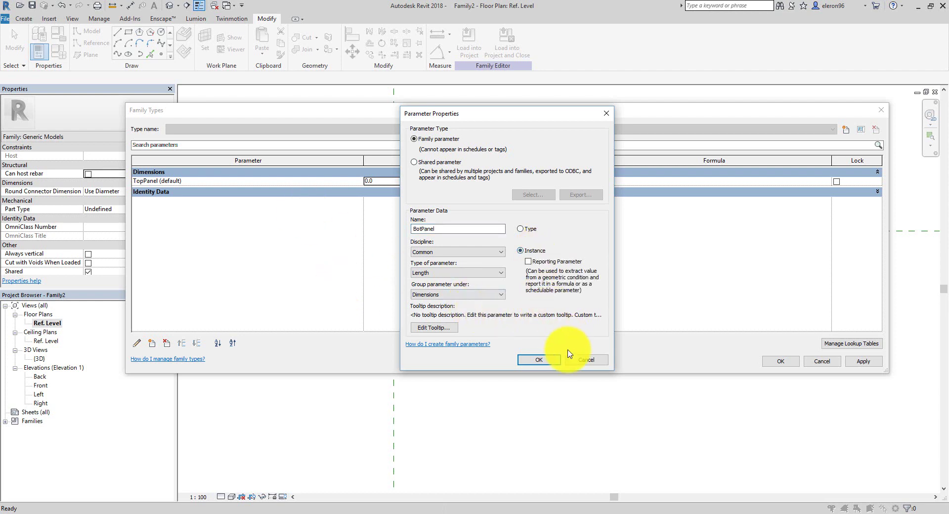
{"action": "left_click", "coordinate": [541, 360]}
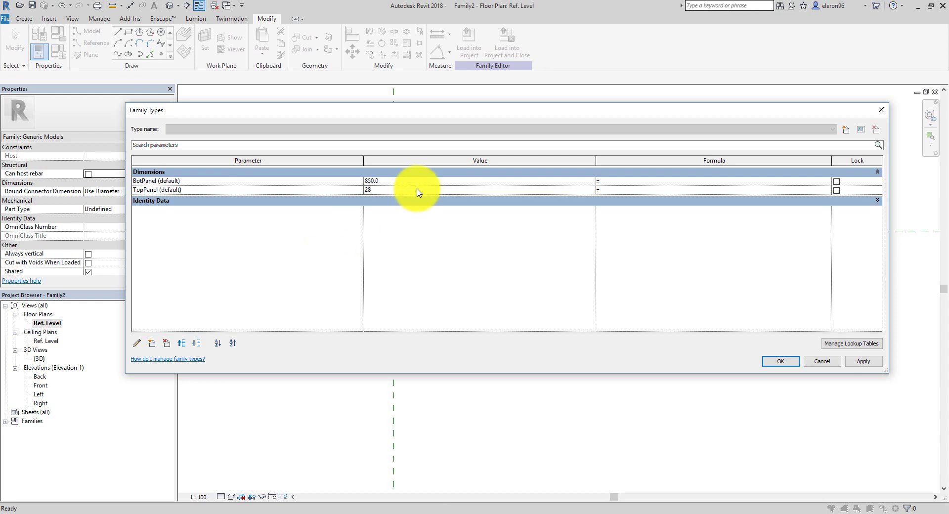
{"action": "key", "text": "Return"}
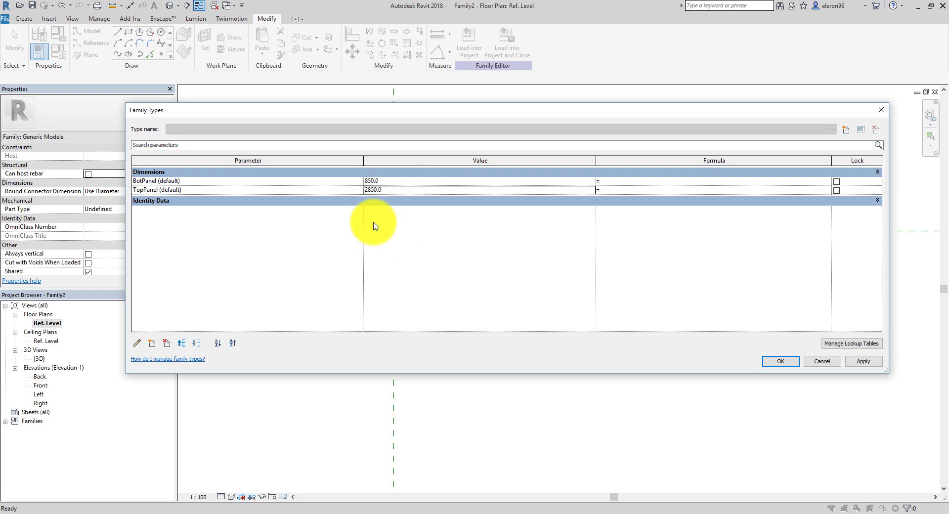
{"action": "left_click", "coordinate": [769, 362]}
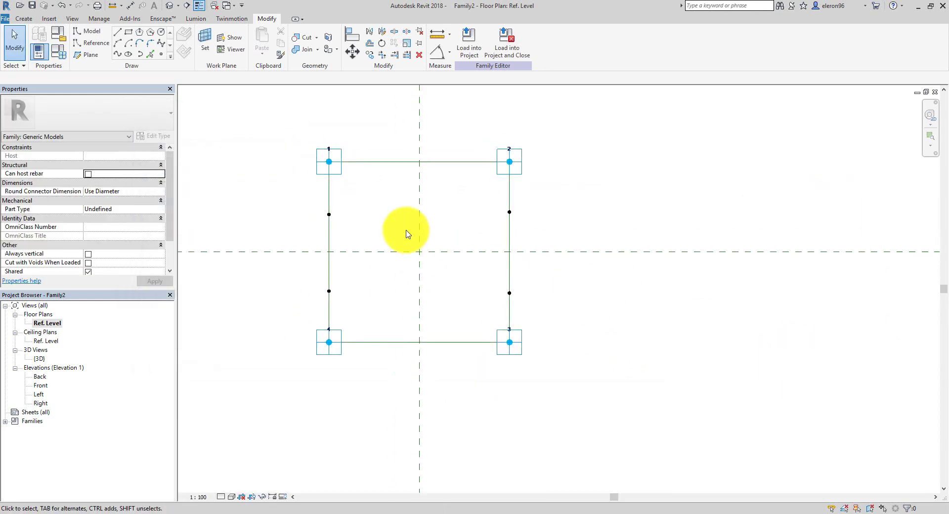
Step: Drive the Segment Length of the two upper side points with TopPanel
{"action": "left_click_drag", "start_coordinate": [266, 193], "coordinate": [598, 233]}
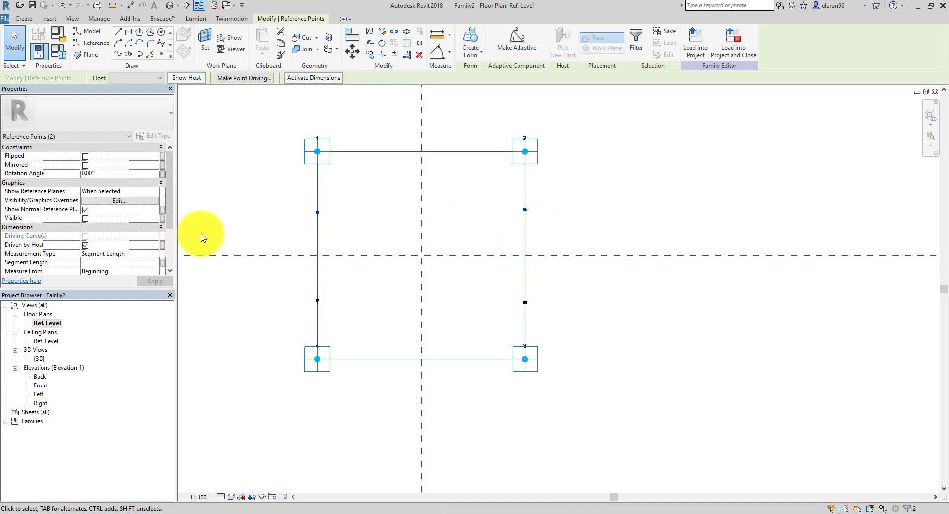
{"action": "left_click", "coordinate": [259, 215]}
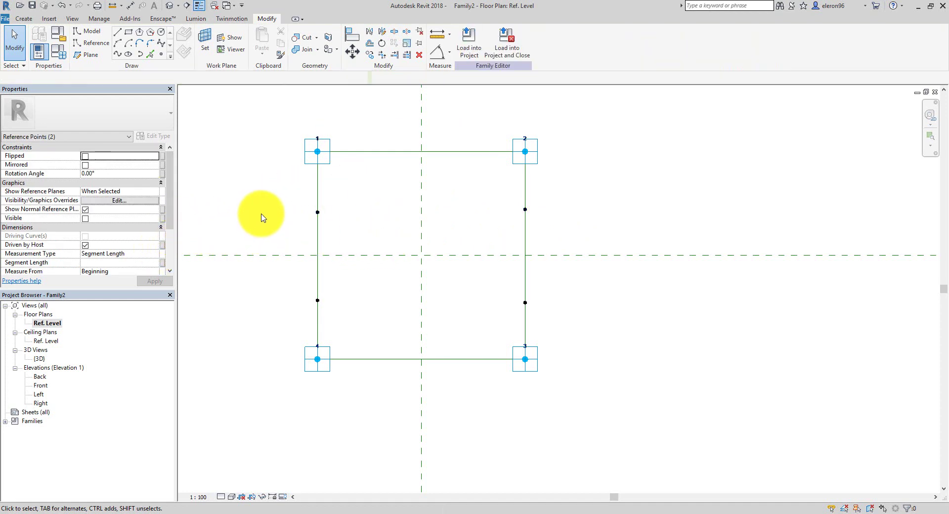
{"action": "left_click_drag", "start_coordinate": [238, 197], "coordinate": [377, 257]}
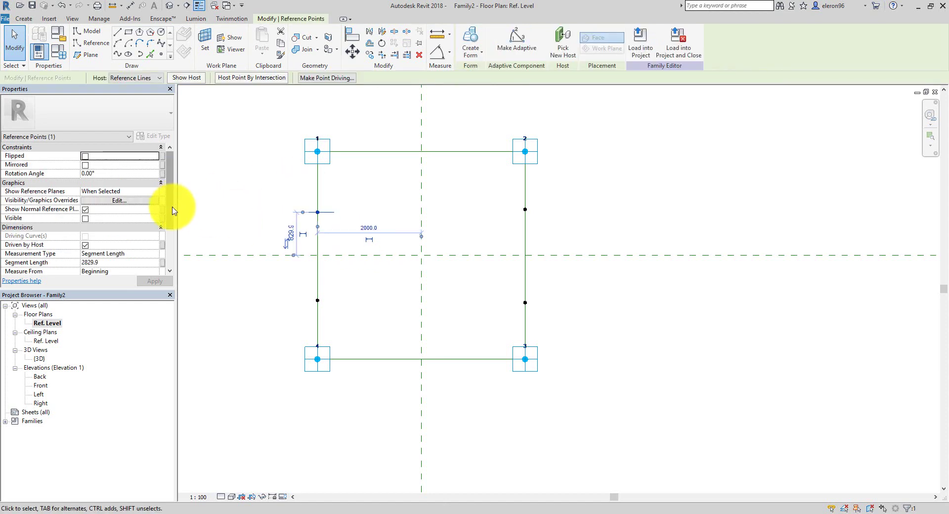
{"action": "scroll", "coordinate": [148, 227], "scroll_direction": "down", "scroll_amount": 3}
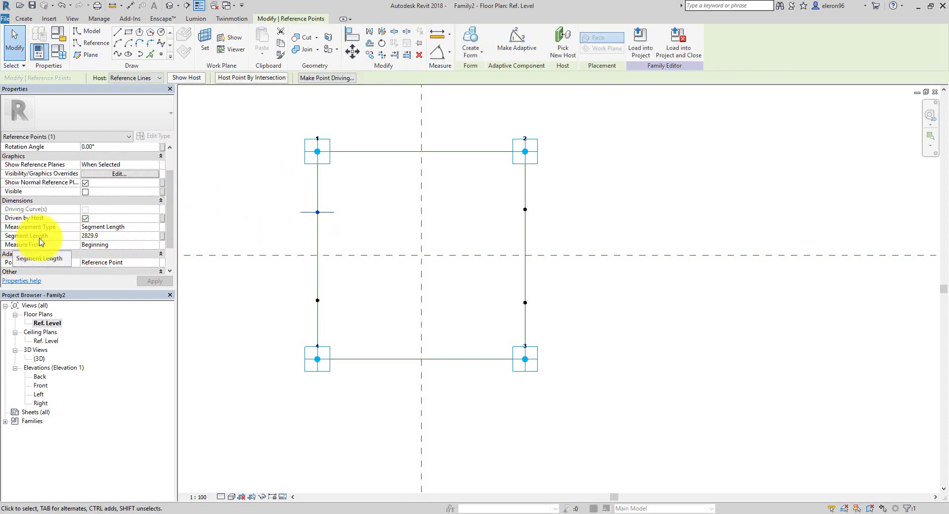
{"action": "left_click", "coordinate": [163, 235]}
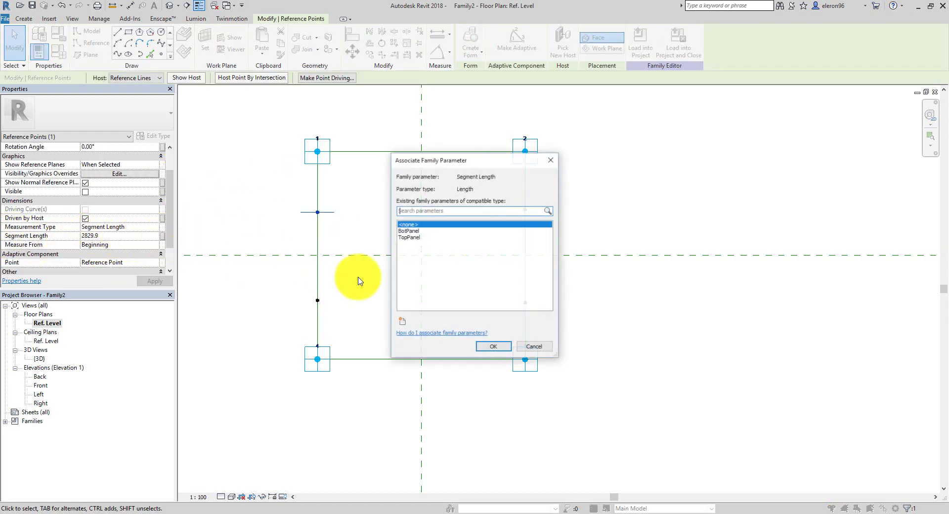
{"action": "left_click", "coordinate": [414, 237]}
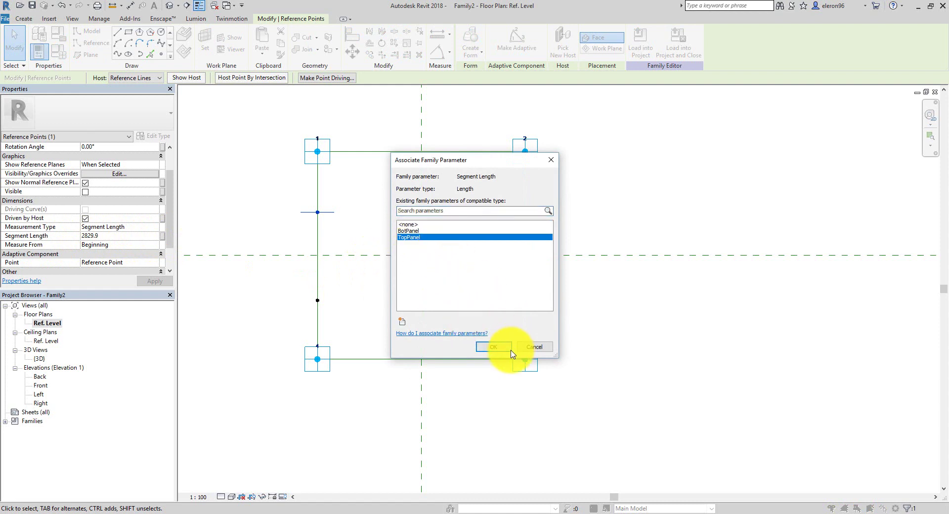
{"action": "left_click", "coordinate": [508, 344]}
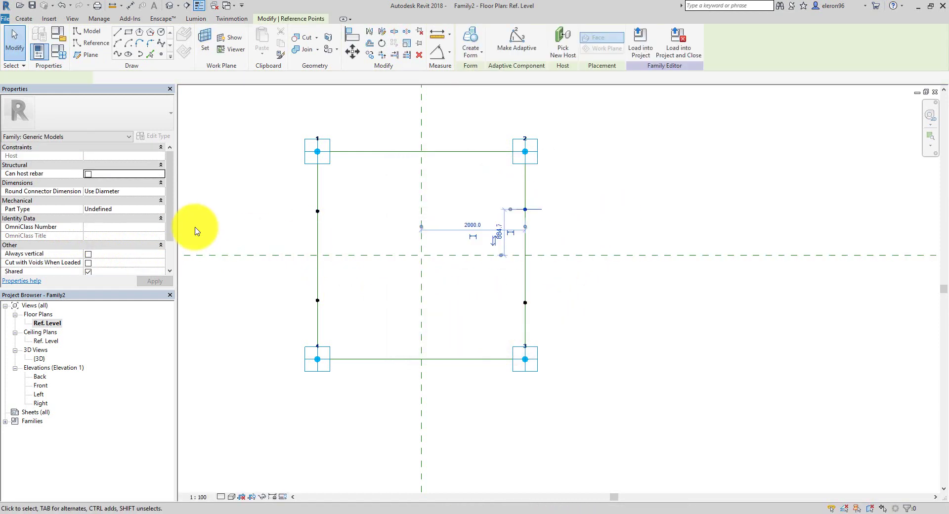
{"action": "left_click", "coordinate": [163, 262]}
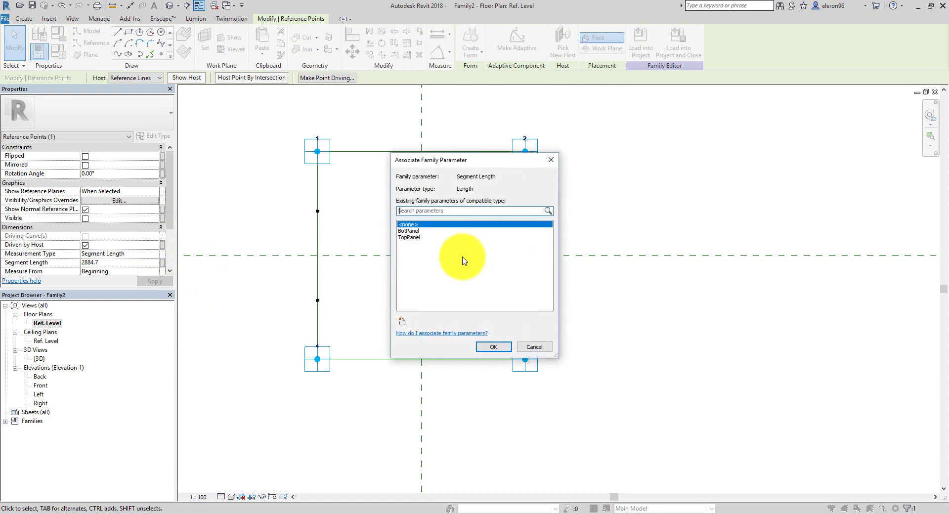
{"action": "left_click", "coordinate": [492, 346]}
Step: Drive the Segment Length of the two lower side points with BotPanel
{"action": "left_click_drag", "start_coordinate": [265, 275], "coordinate": [370, 319]}
{"action": "scroll", "coordinate": [168, 226], "scroll_direction": "down", "scroll_amount": 2}
{"action": "left_click", "coordinate": [163, 245]}
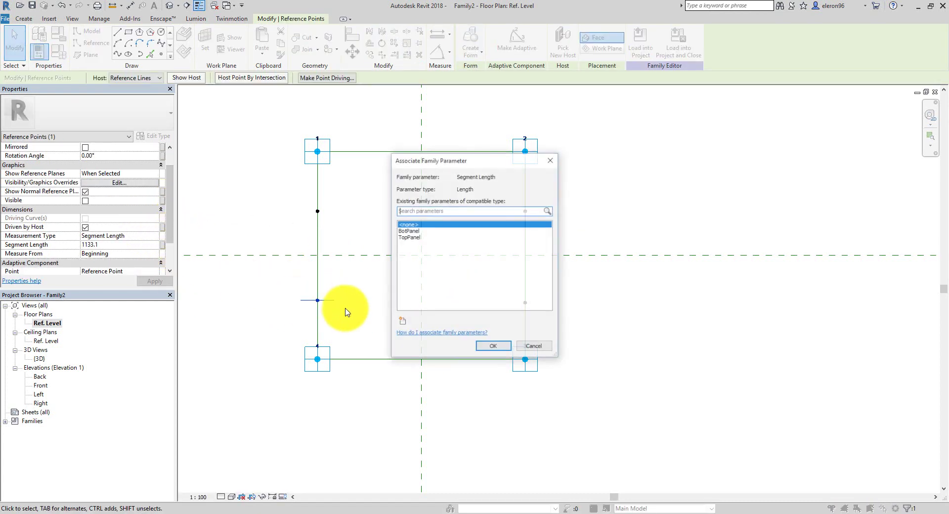
{"action": "left_click", "coordinate": [410, 231]}
{"action": "left_click", "coordinate": [493, 347]}
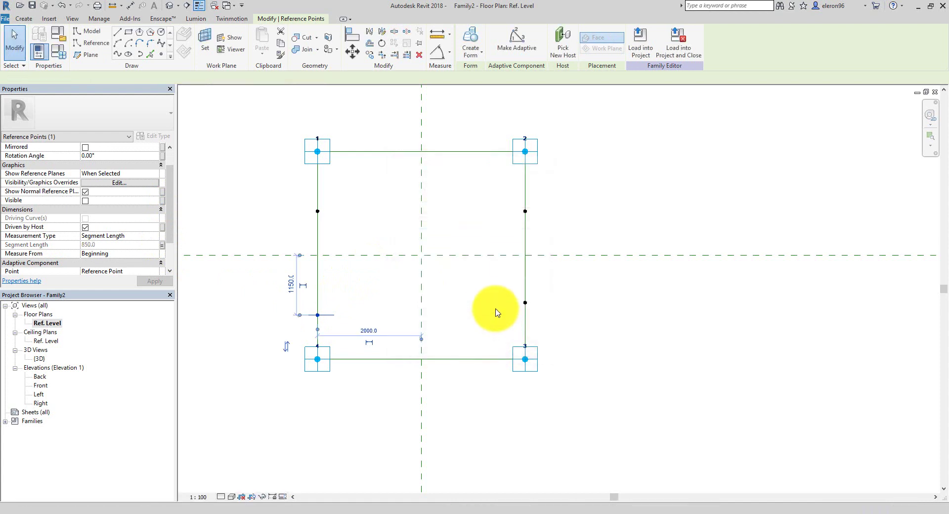
{"action": "left_click_drag", "start_coordinate": [492, 289], "coordinate": [588, 326]}
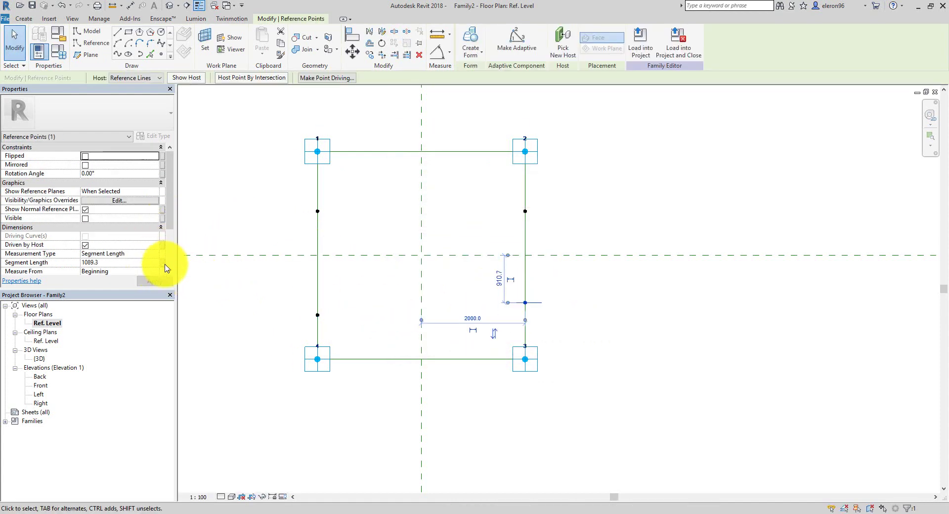
{"action": "left_click", "coordinate": [162, 263]}
{"action": "left_click", "coordinate": [408, 231]}
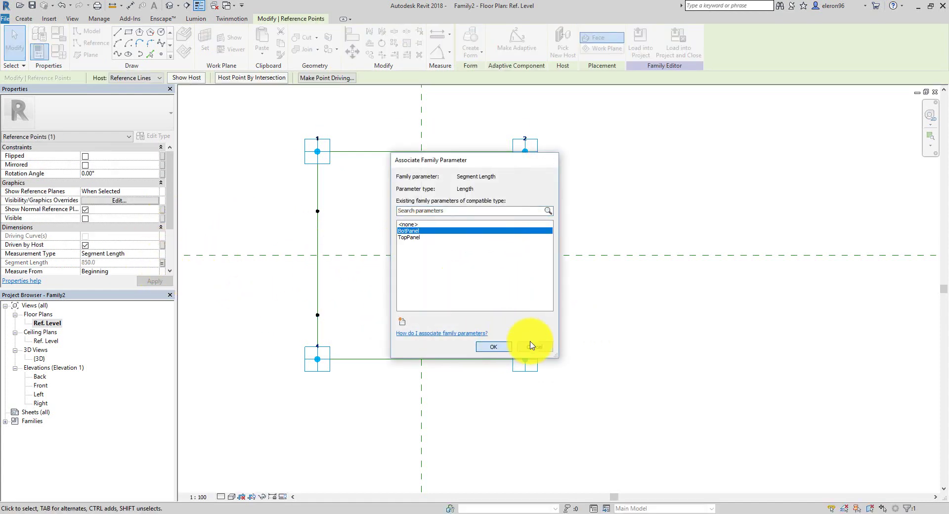
{"action": "left_click", "coordinate": [531, 345]}
{"action": "left_click", "coordinate": [610, 324]}
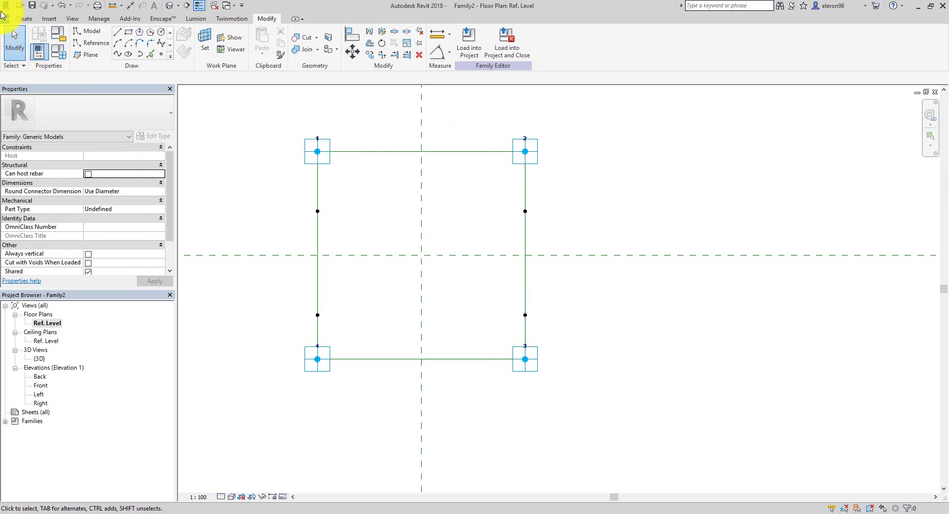
Step: Create Family3 from the Metric Generic Model Adaptive.rft template
{"action": "left_click", "coordinate": [5, 6]}
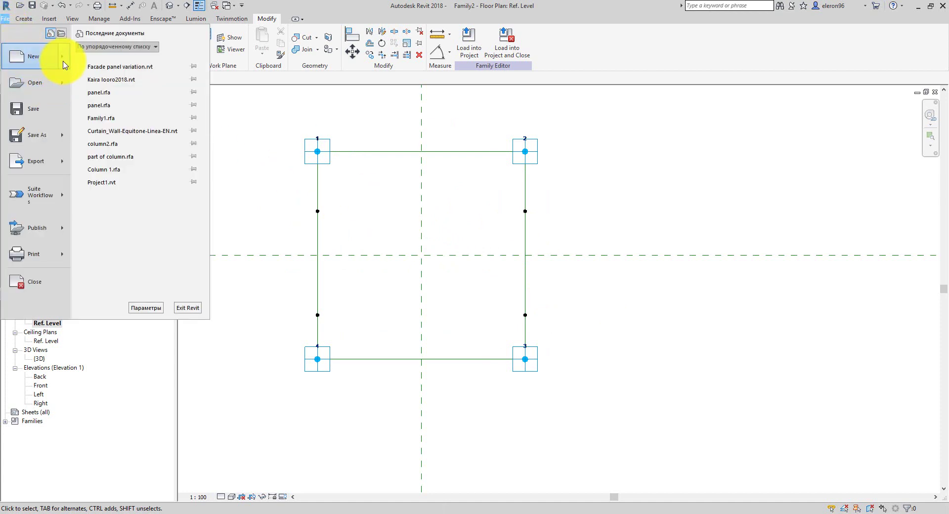
{"action": "mouse_move", "coordinate": [64, 65]}
{"action": "left_click", "coordinate": [140, 96]}
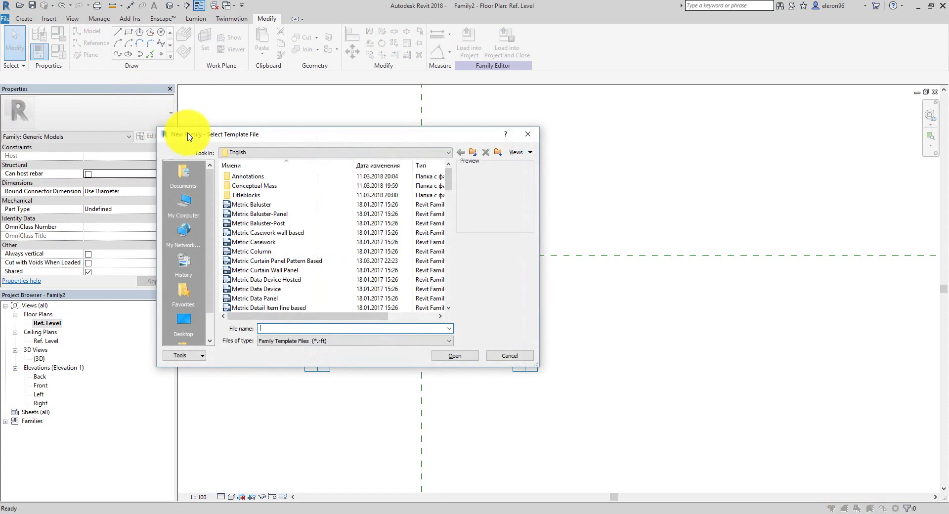
{"action": "left_click_drag", "start_coordinate": [451, 184], "coordinate": [451, 229]}
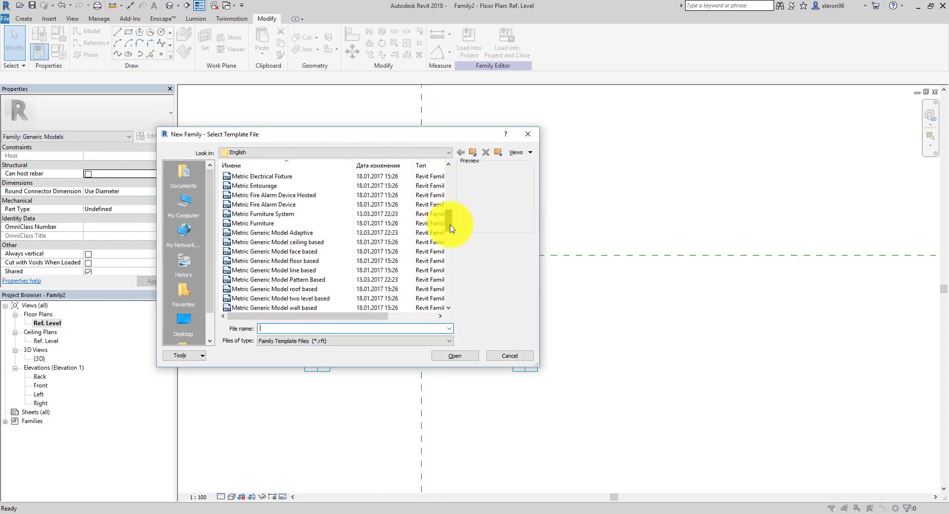
{"action": "left_click", "coordinate": [273, 223]}
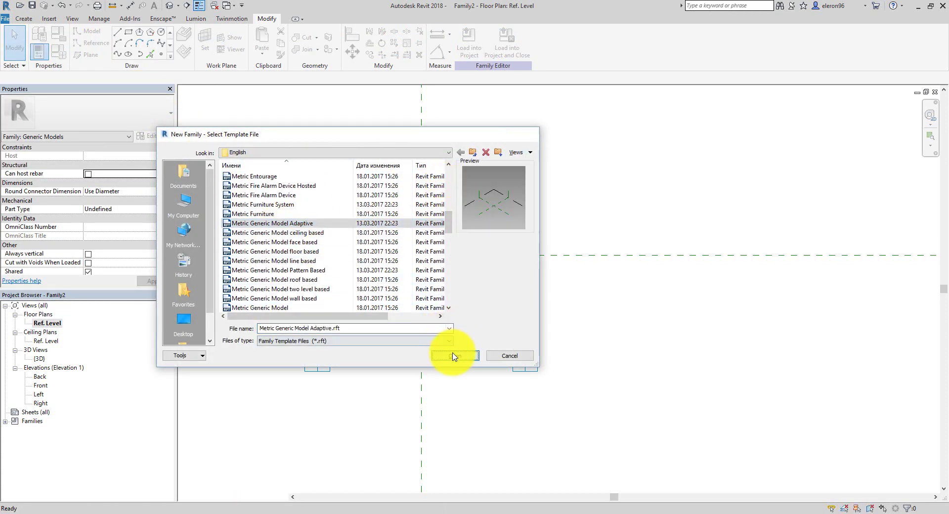
{"action": "left_click", "coordinate": [454, 356]}
{"action": "scroll", "coordinate": [611, 381], "scroll_direction": "up", "scroll_amount": 4}
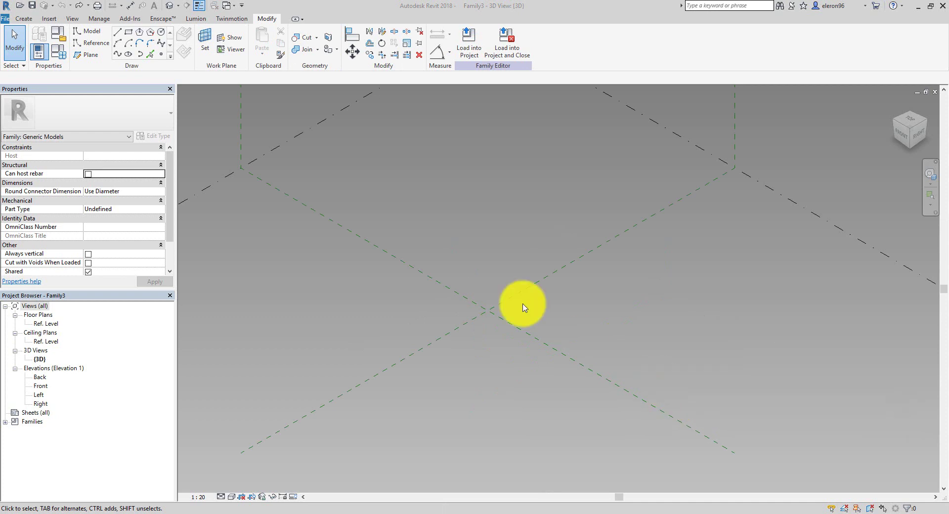
Step: Place two reference points in the Family3 3D view with the Point Element tool
{"action": "left_click", "coordinate": [92, 43]}
{"action": "left_click", "coordinate": [162, 56]}
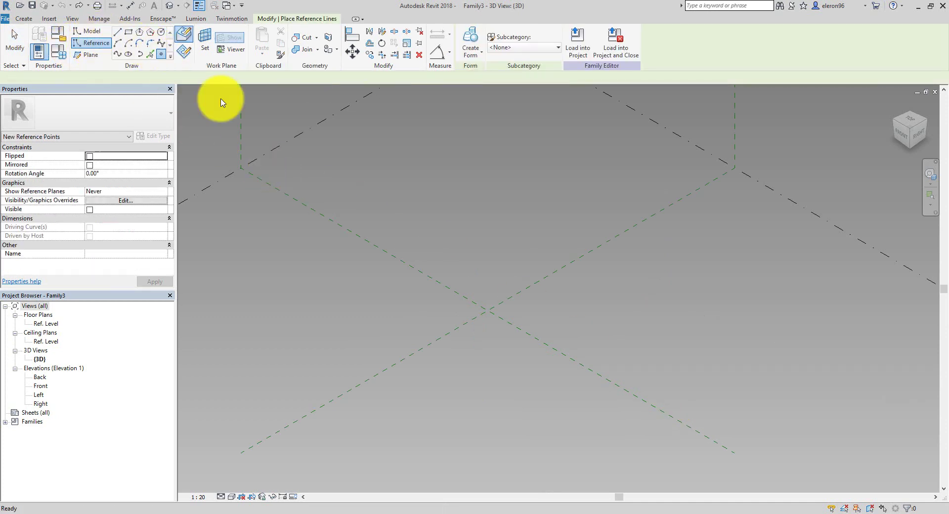
{"action": "left_click", "coordinate": [401, 253]}
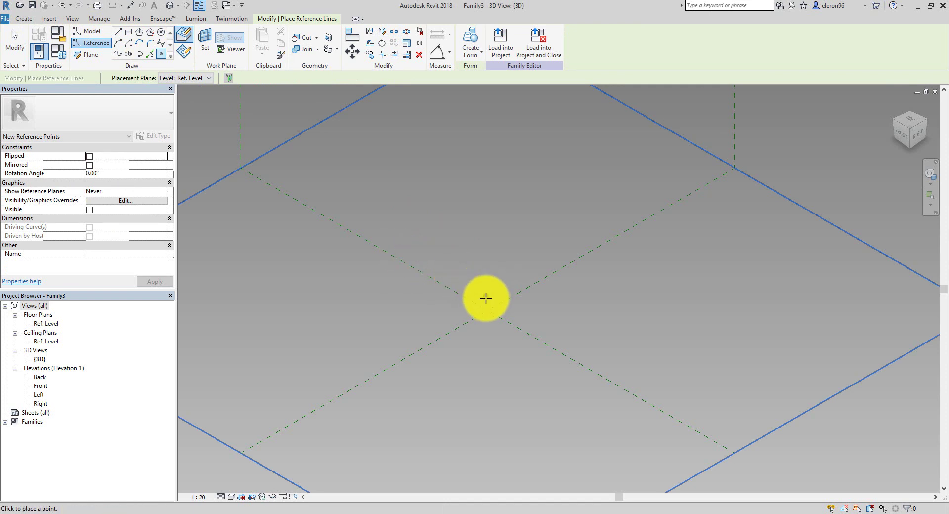
{"action": "left_click", "coordinate": [485, 300]}
{"action": "scroll", "coordinate": [432, 247], "scroll_direction": "up", "scroll_amount": 4}
{"action": "key", "text": "Escape"}
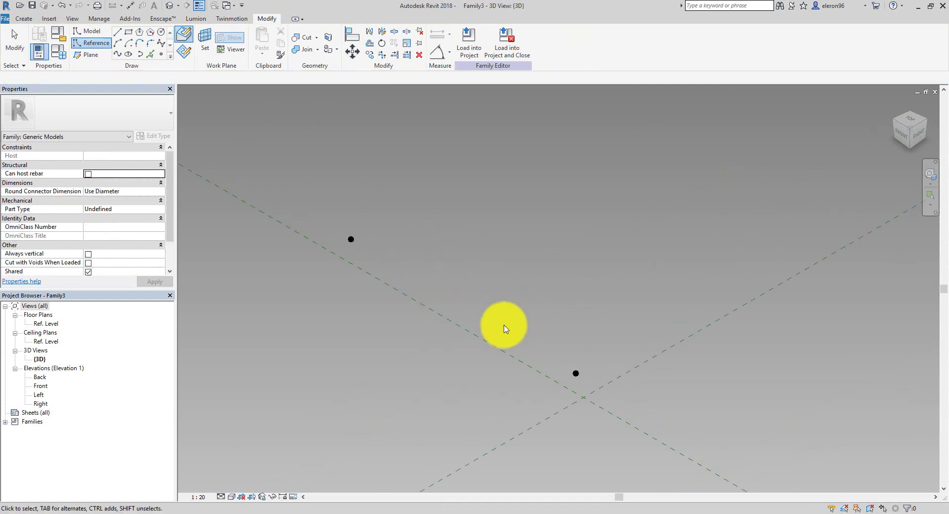
Step: Convert both reference points into adaptive points and reselect them
{"action": "left_click_drag", "start_coordinate": [306, 194], "coordinate": [670, 411]}
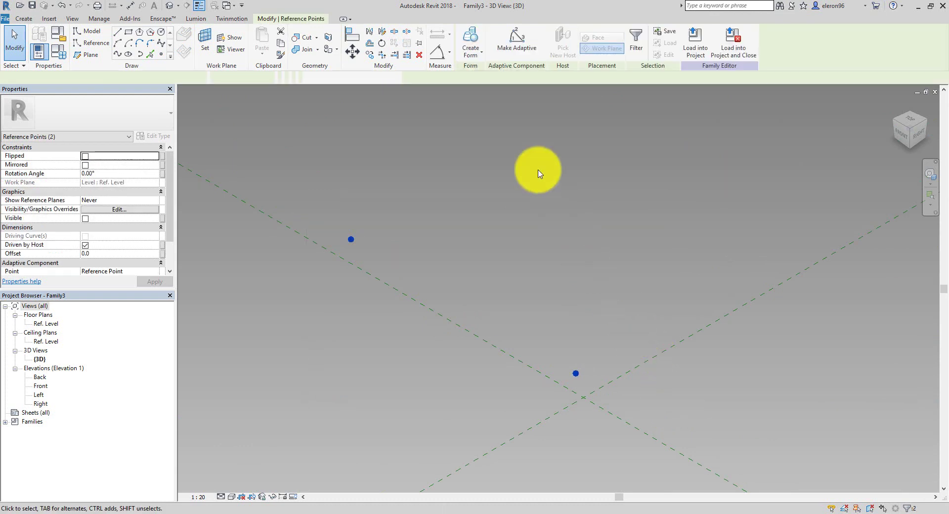
{"action": "left_click", "coordinate": [514, 55]}
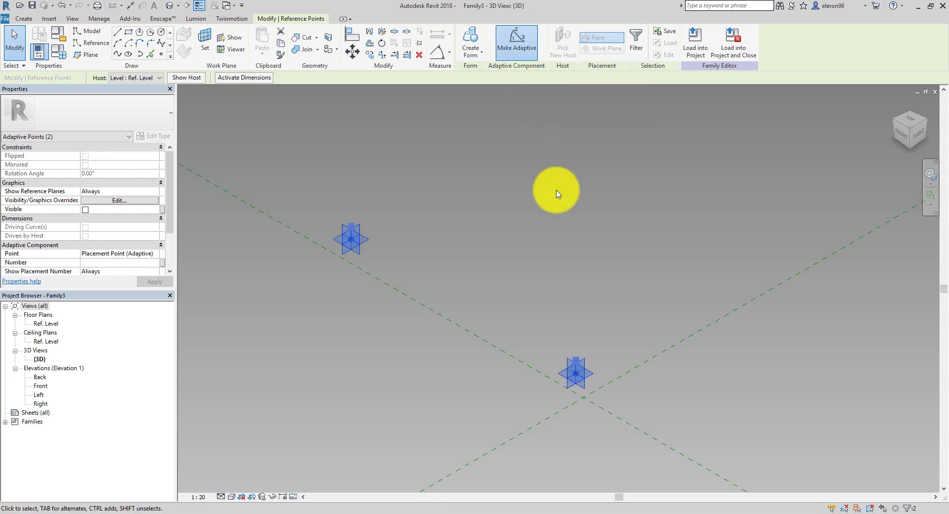
{"action": "left_click", "coordinate": [568, 293]}
{"action": "left_click_drag", "start_coordinate": [310, 170], "coordinate": [637, 396]}
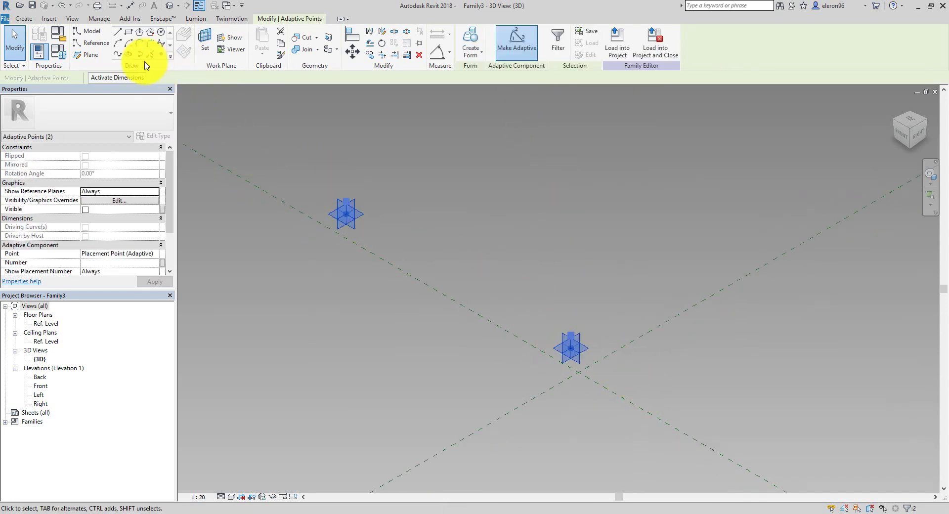
Step: Draw a line joining adaptive points 1 and 2 and tick Is Reference Line for it
{"action": "left_click", "coordinate": [118, 59]}
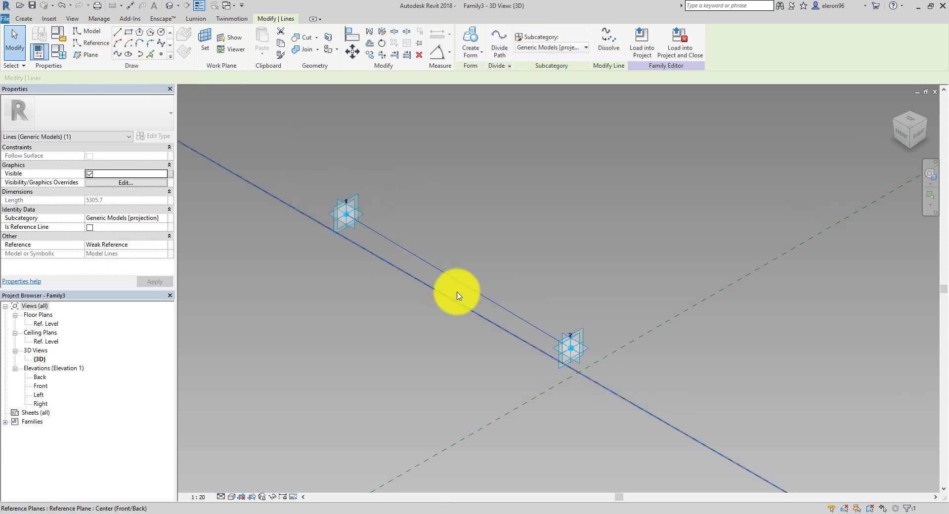
{"action": "left_click", "coordinate": [559, 257]}
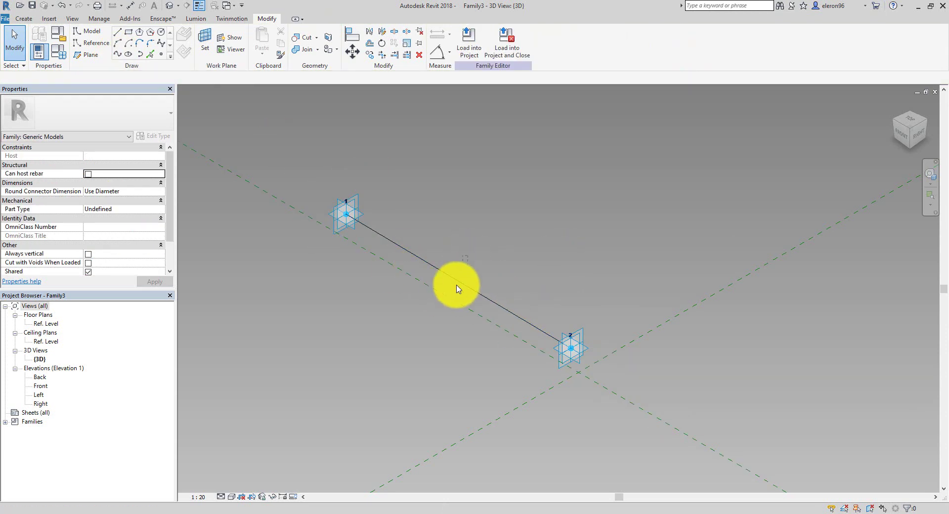
{"action": "left_click", "coordinate": [441, 276]}
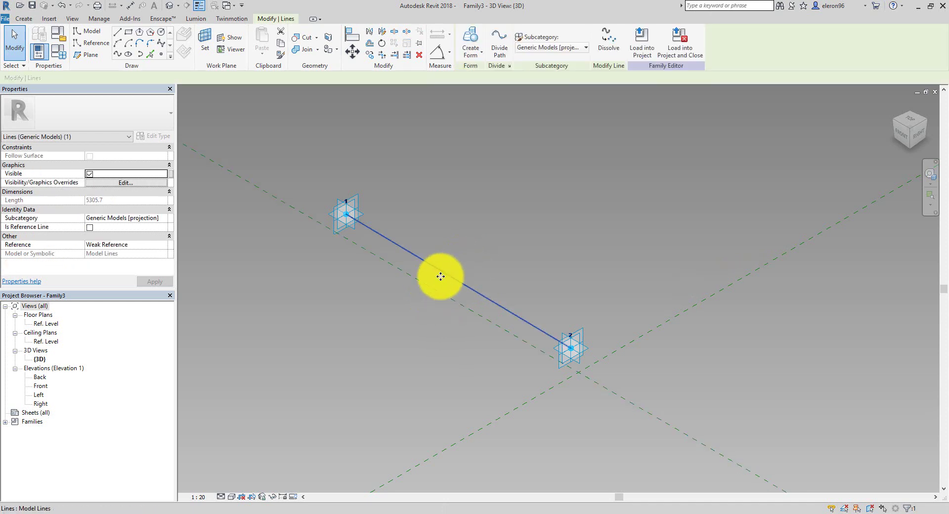
{"action": "left_click", "coordinate": [90, 227]}
{"action": "left_click", "coordinate": [568, 227]}
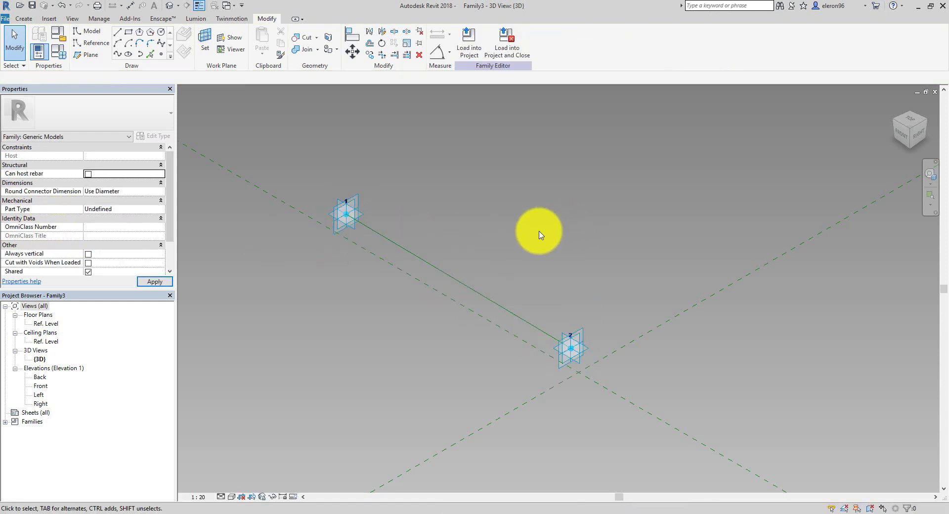
{"action": "middle_click_drag", "start_coordinate": [541, 233], "coordinate": [526, 258], "text": "shift"}
{"action": "left_click", "coordinate": [205, 50]}
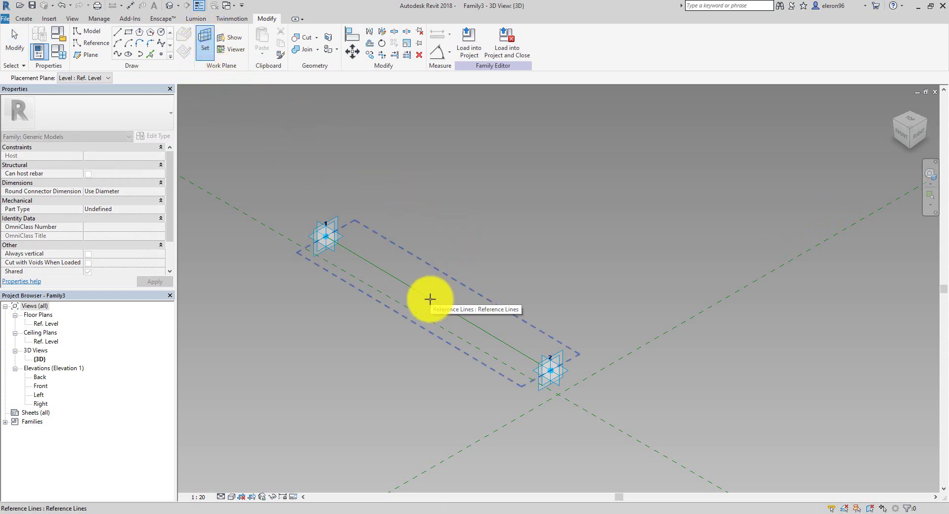
Step: Set the reference line's vertical plane as work plane and draw a model-line rectangle on it
{"action": "key", "text": "Tab"}
{"action": "left_click", "coordinate": [430, 299]}
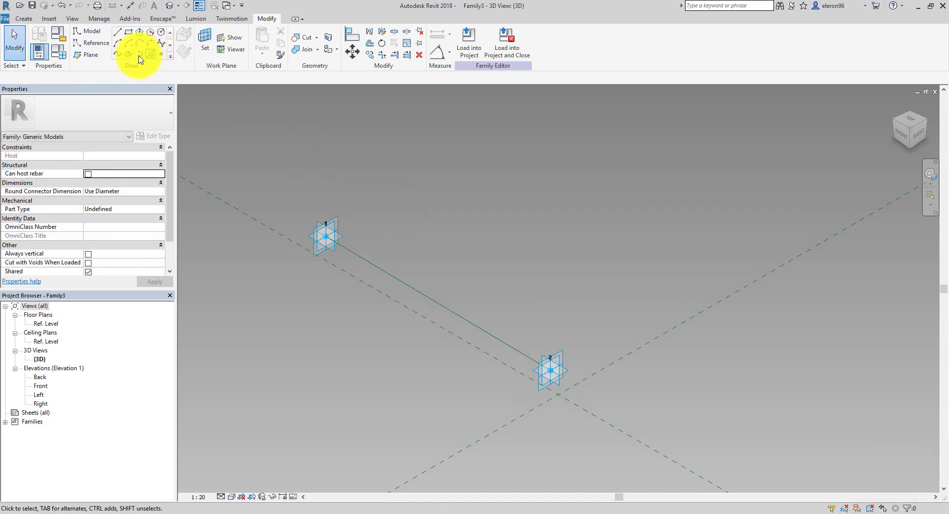
{"action": "left_click", "coordinate": [88, 32]}
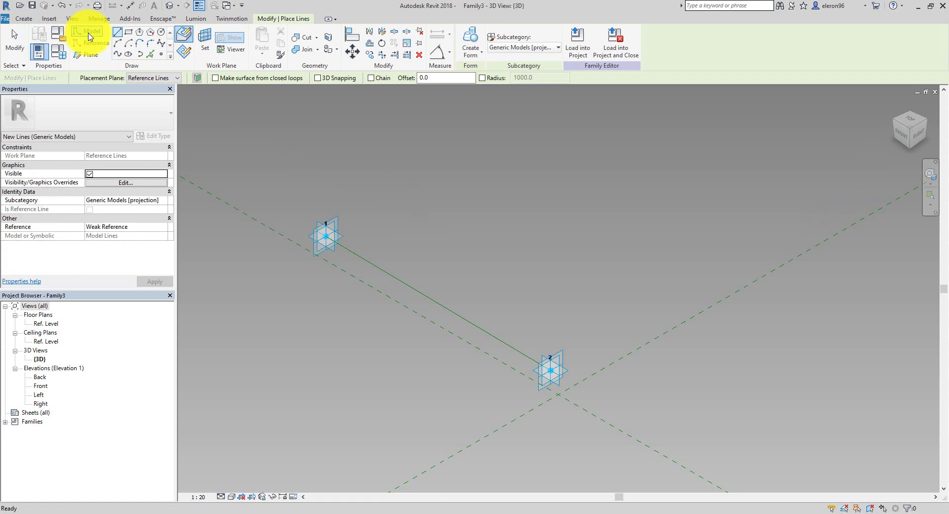
{"action": "left_click", "coordinate": [128, 32]}
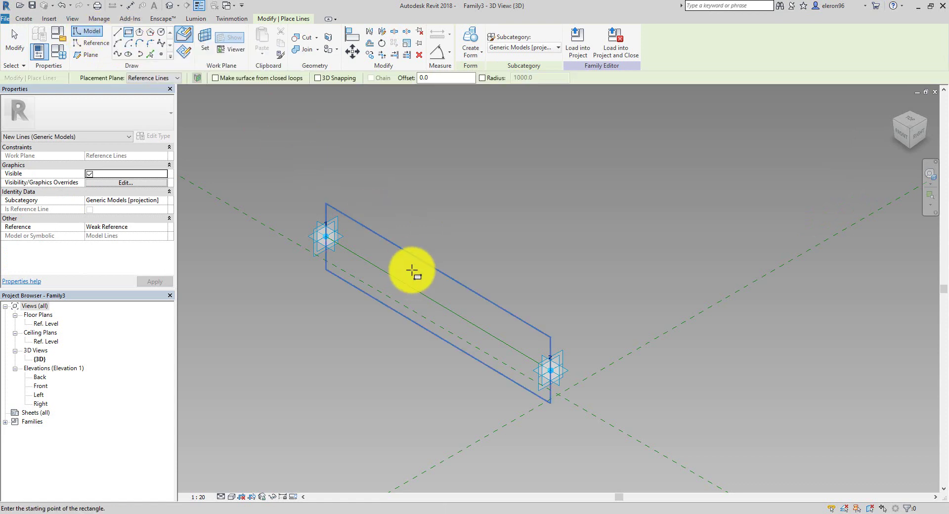
{"action": "left_click", "coordinate": [371, 243]}
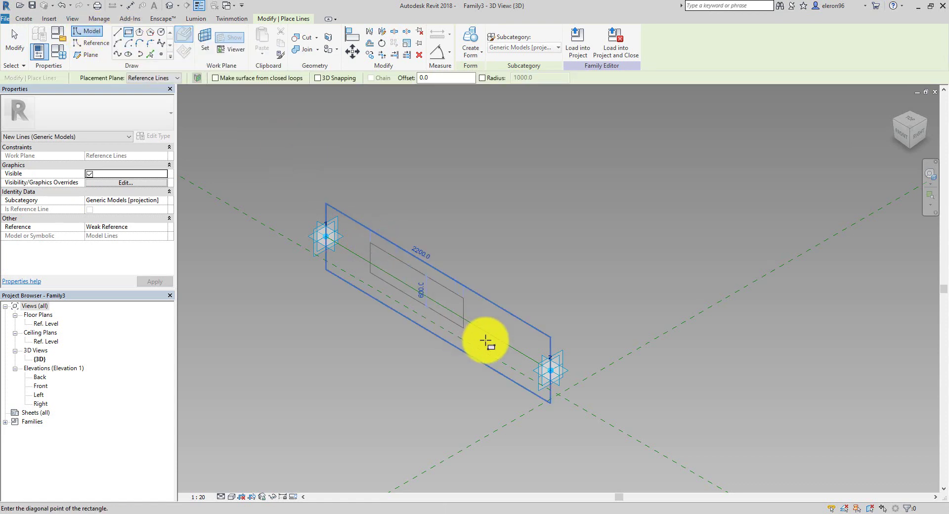
{"action": "left_click", "coordinate": [514, 360]}
{"action": "key", "text": "Escape"}
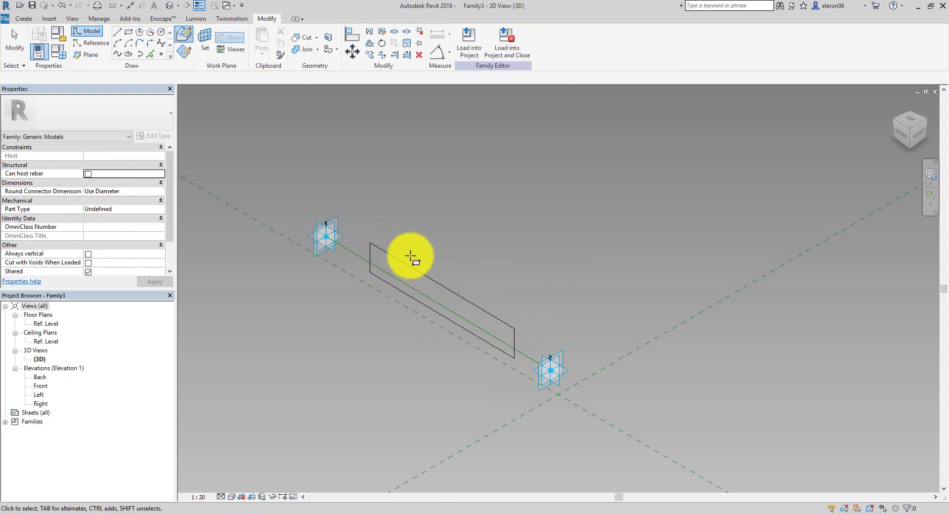
{"action": "key", "text": "Escape"}
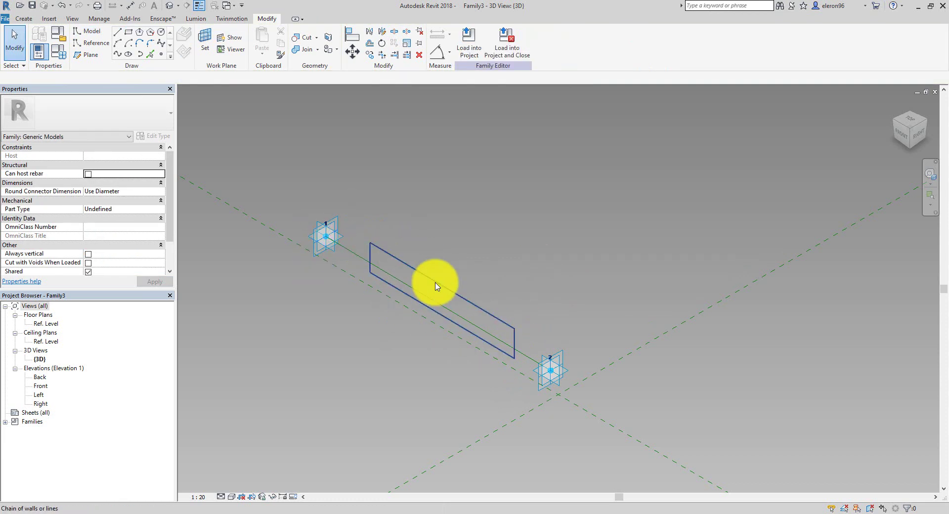
Step: Dimension the rectangle edges to the reference line and toggle EQ to centre the rectangle
{"action": "left_click", "coordinate": [128, 7]}
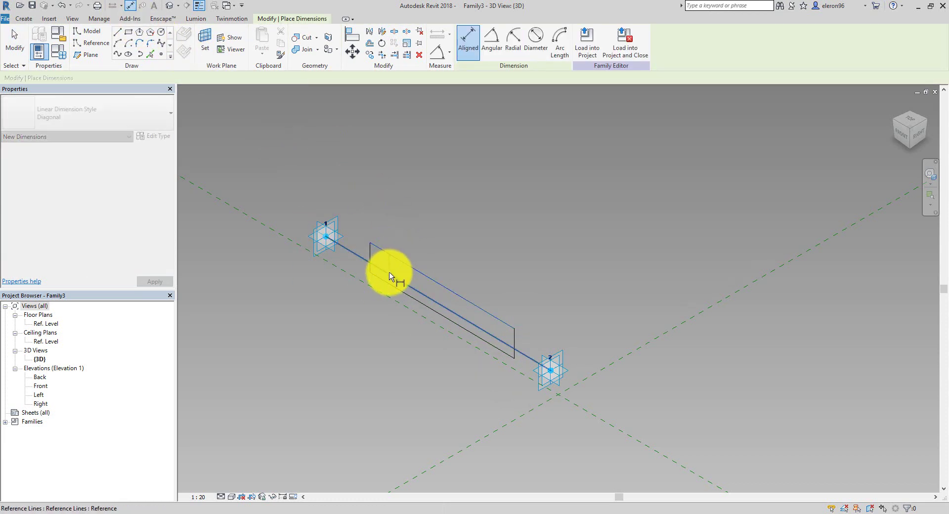
{"action": "left_click", "coordinate": [388, 288]}
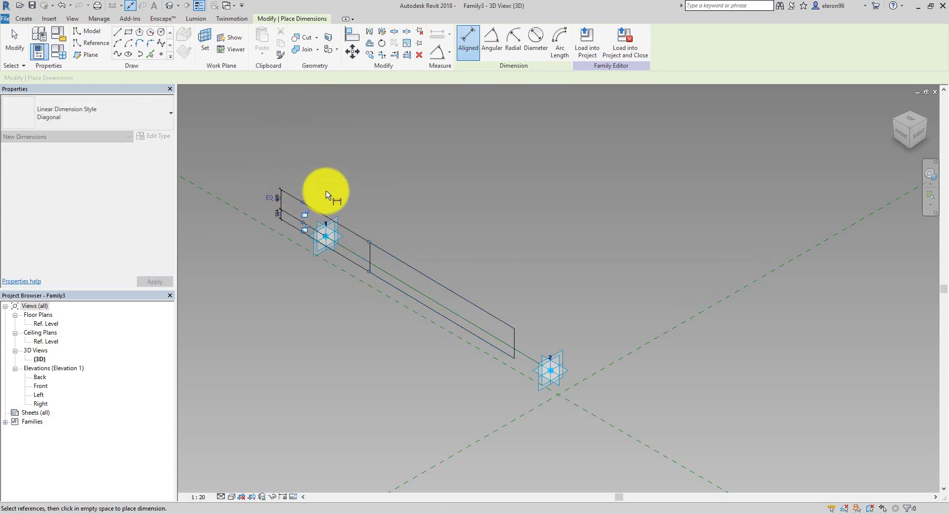
{"action": "key", "text": "Escape"}
{"action": "left_click", "coordinate": [274, 205]}
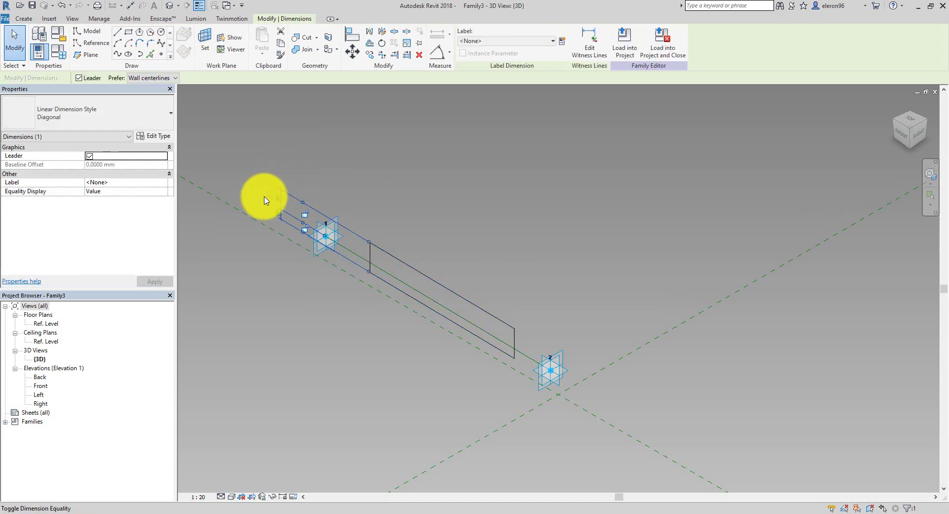
{"action": "left_click", "coordinate": [274, 198]}
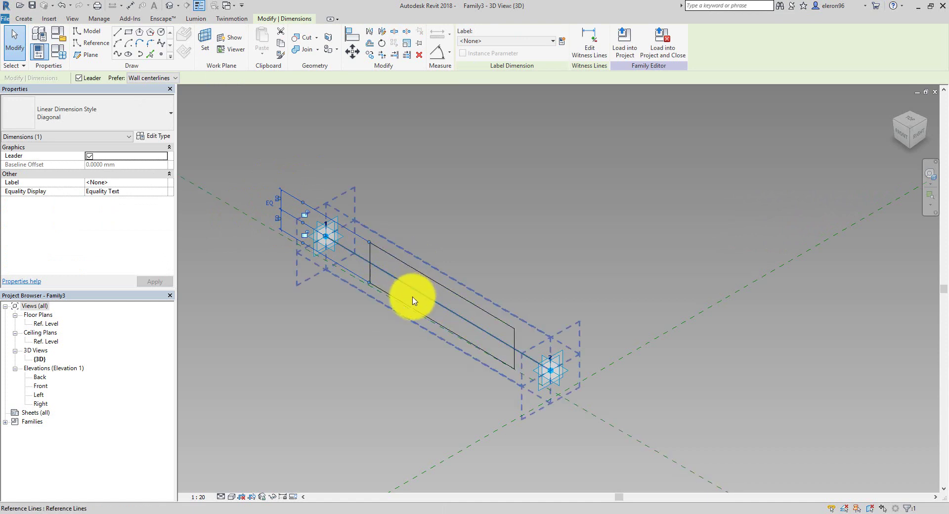
{"action": "scroll", "coordinate": [492, 233], "scroll_direction": "up", "scroll_amount": 2}
{"action": "left_click", "coordinate": [492, 219]}
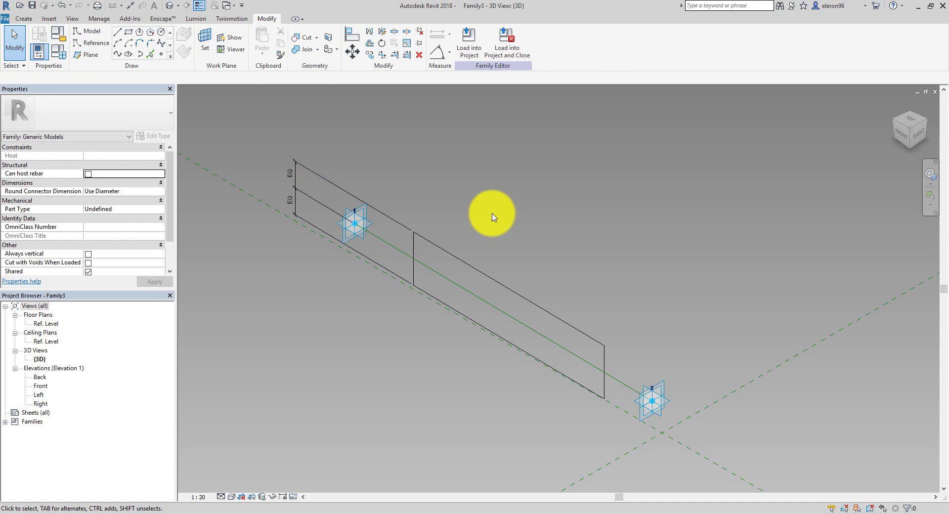
{"action": "key", "text": "a"}
{"action": "key", "text": "l"}
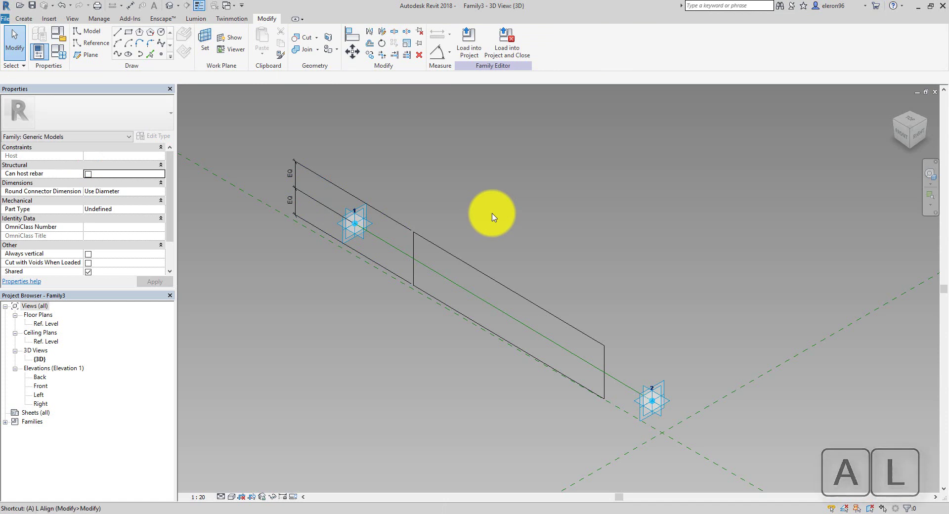
Step: Align the rectangle's near end to adaptive point 1 and its far end to point 2
{"action": "left_click", "coordinate": [342, 242]}
{"action": "left_click", "coordinate": [350, 265]}
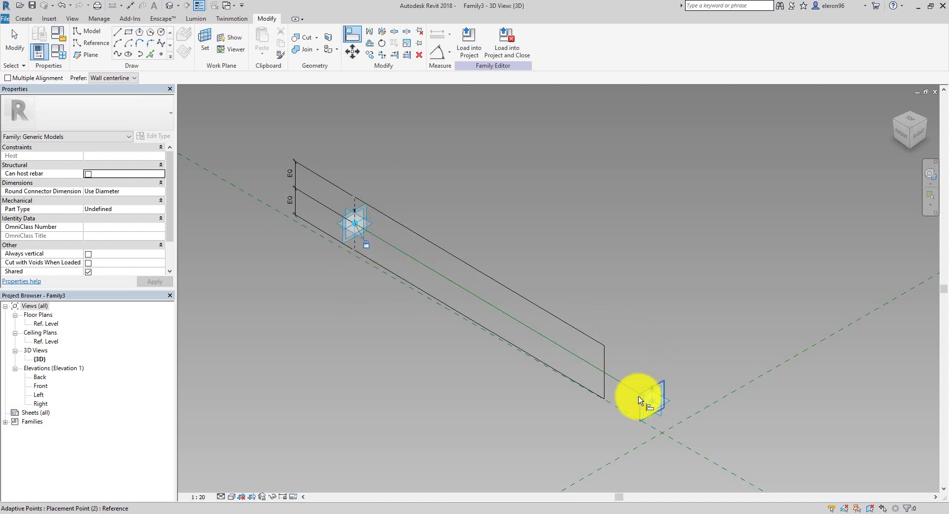
{"action": "left_click", "coordinate": [613, 394]}
{"action": "left_click", "coordinate": [604, 386]}
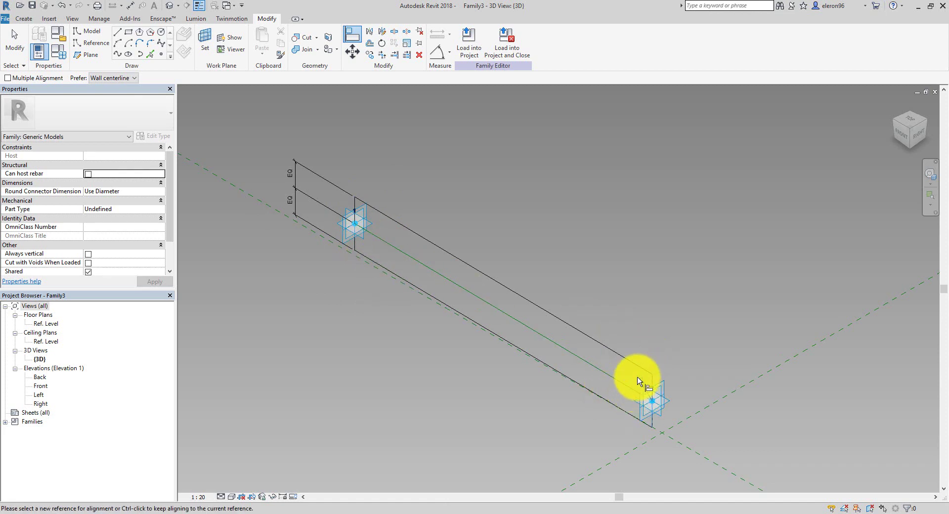
{"action": "key", "text": "Escape"}
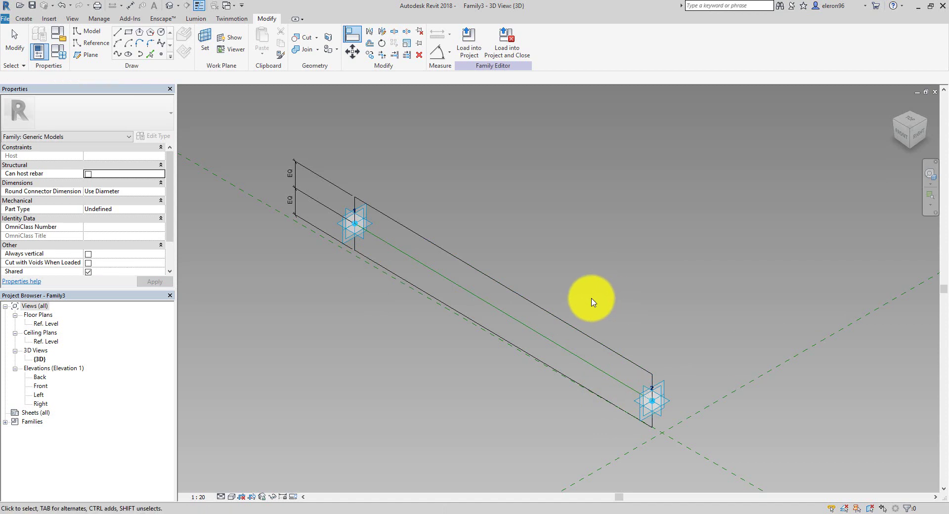
{"action": "middle_click_drag", "start_coordinate": [459, 240], "coordinate": [515, 281]}
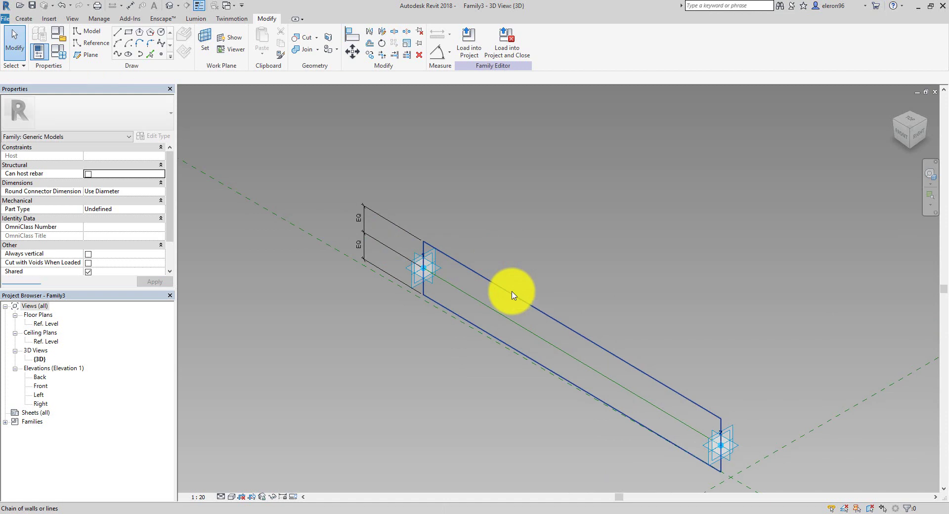
Step: Make the rectangle's four lines reference lines
{"action": "left_click", "coordinate": [512, 295]}
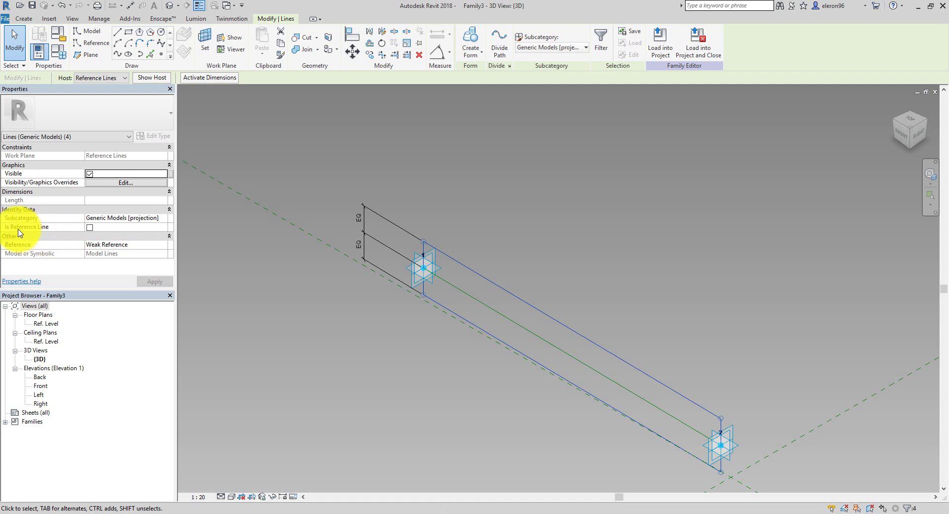
{"action": "left_click", "coordinate": [90, 228]}
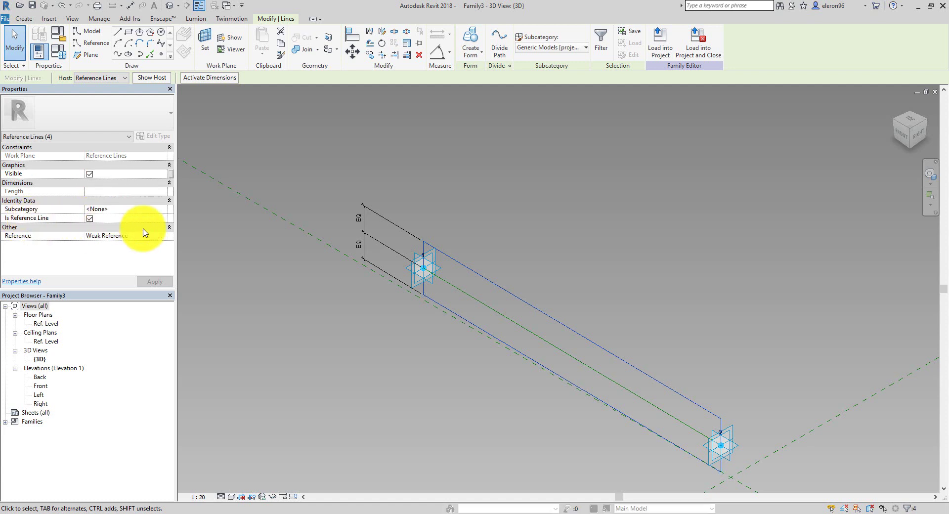
{"action": "left_click", "coordinate": [623, 243]}
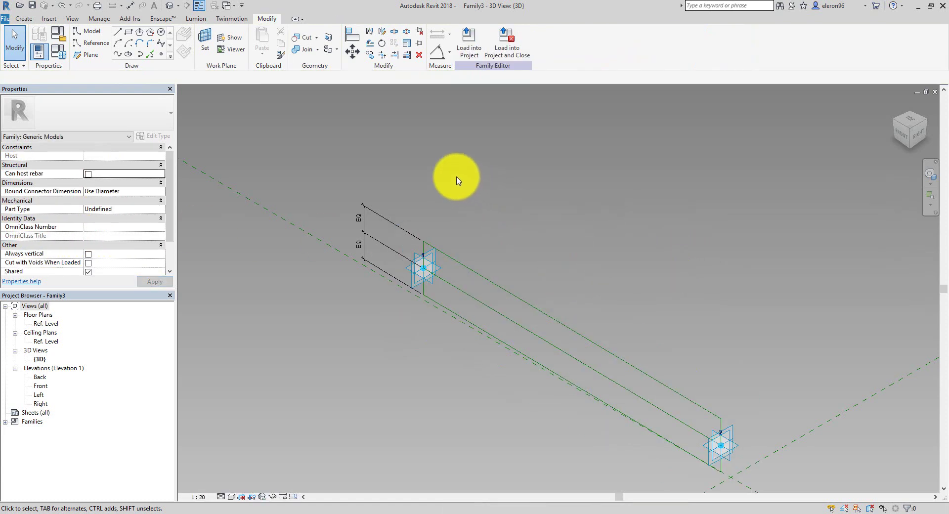
Step: Dimension the rectangle's 812 width and label it with a new parameter PanelW
{"action": "left_click", "coordinate": [130, 5]}
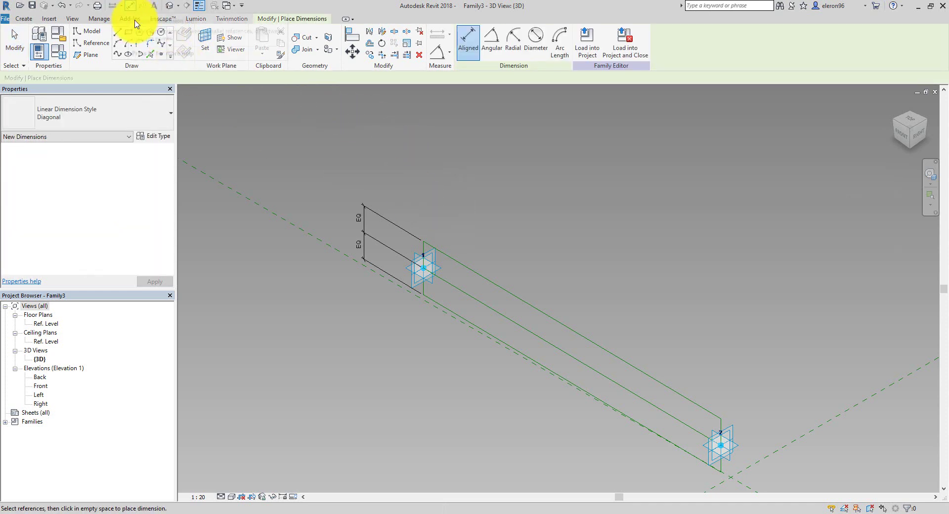
{"action": "left_click", "coordinate": [480, 277]}
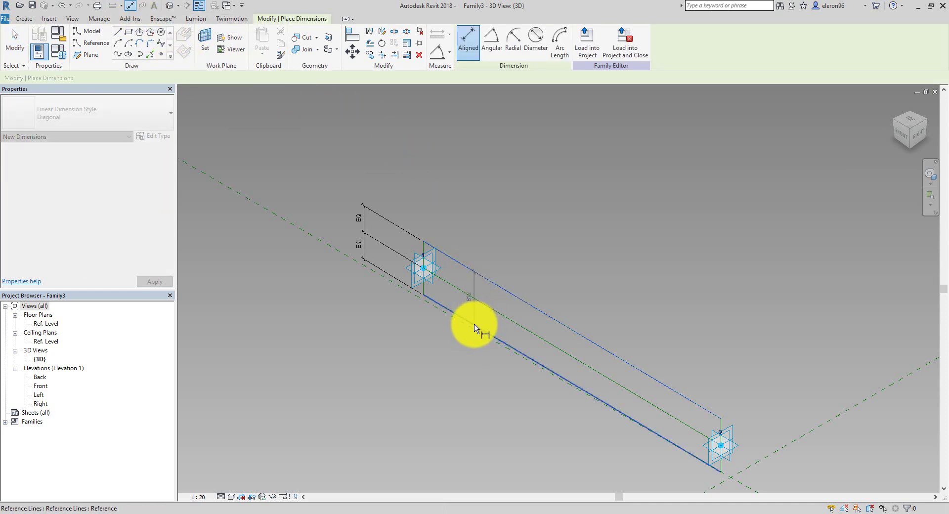
{"action": "left_click", "coordinate": [318, 160]}
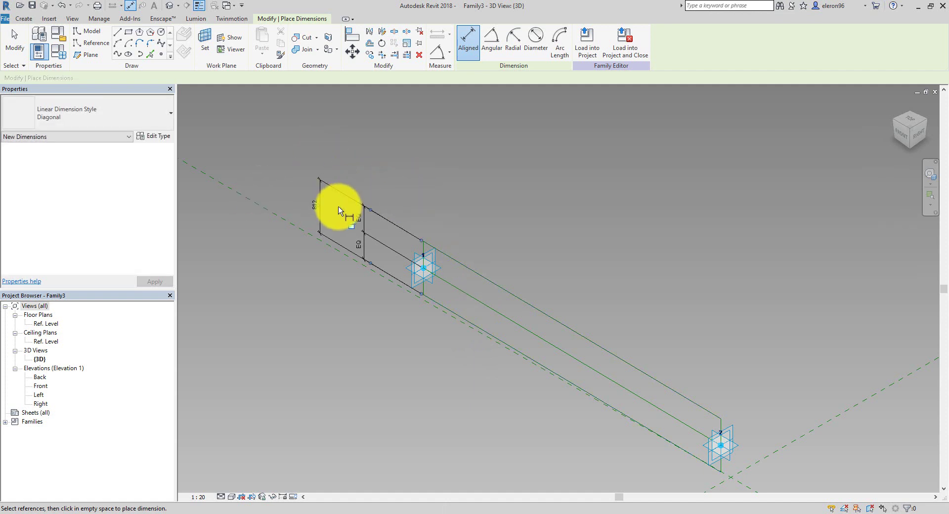
{"action": "key", "text": "Escape"}
{"action": "left_click", "coordinate": [320, 214]}
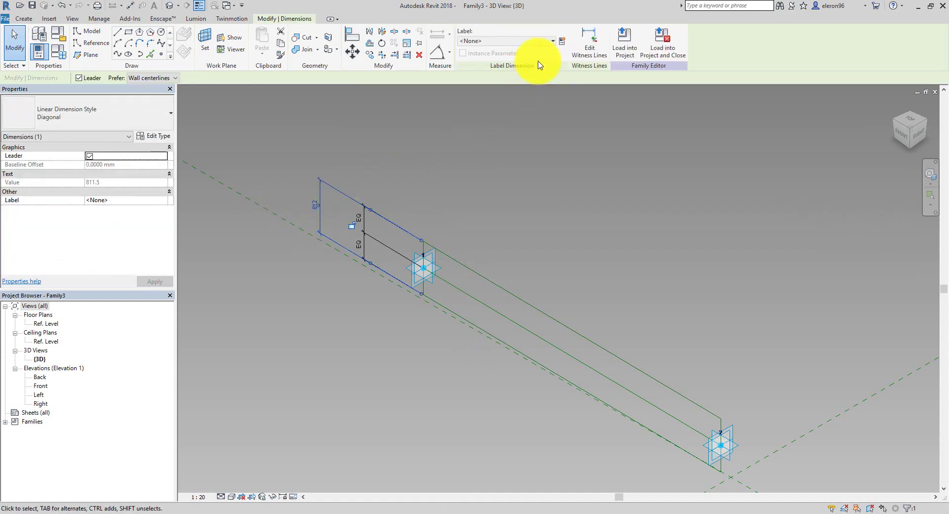
{"action": "left_click", "coordinate": [562, 41]}
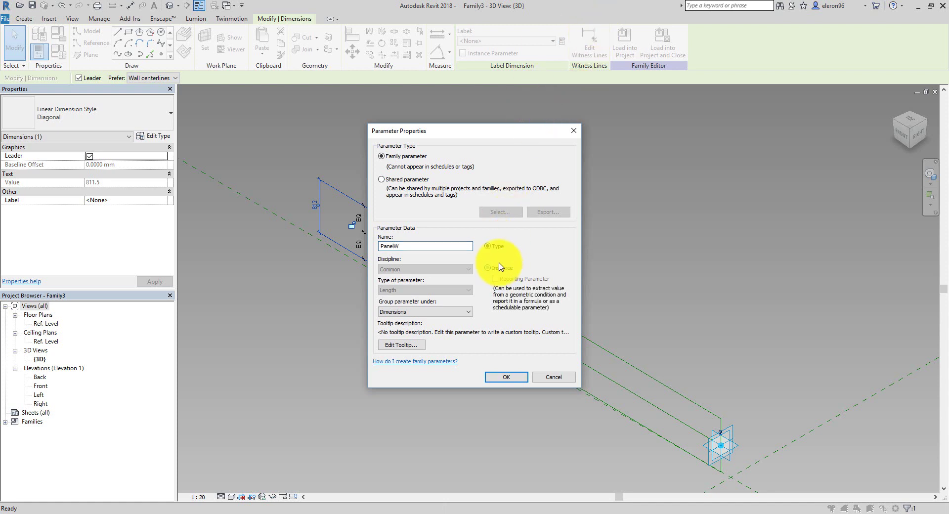
{"action": "left_click", "coordinate": [504, 377]}
Step: Create a solid box form from the rectangle's reference lines
{"action": "left_click", "coordinate": [608, 251]}
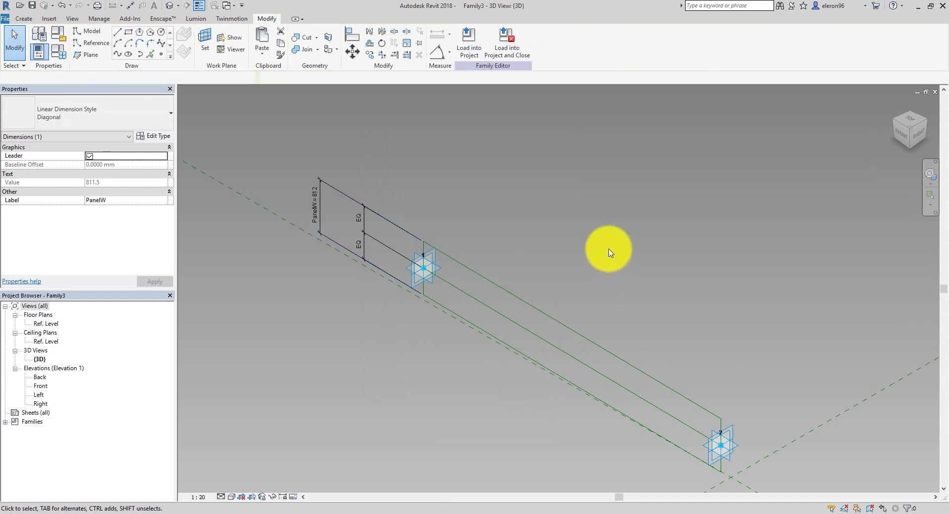
{"action": "middle_click_drag", "start_coordinate": [609, 251], "coordinate": [552, 207]}
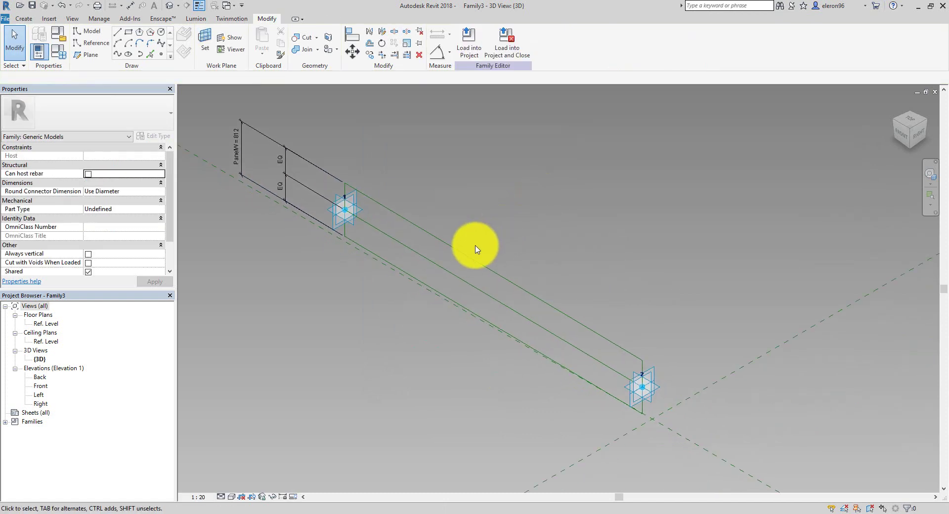
{"action": "left_click", "coordinate": [469, 261]}
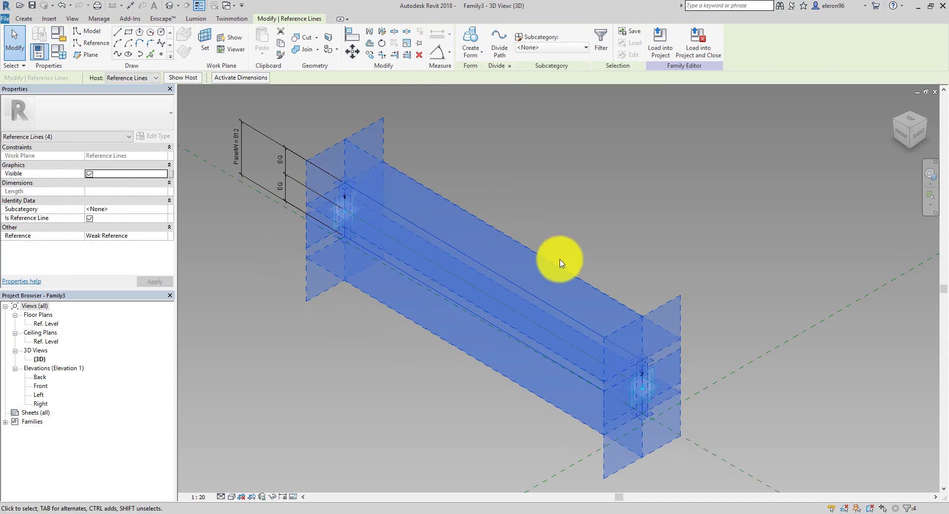
{"action": "left_click", "coordinate": [481, 40]}
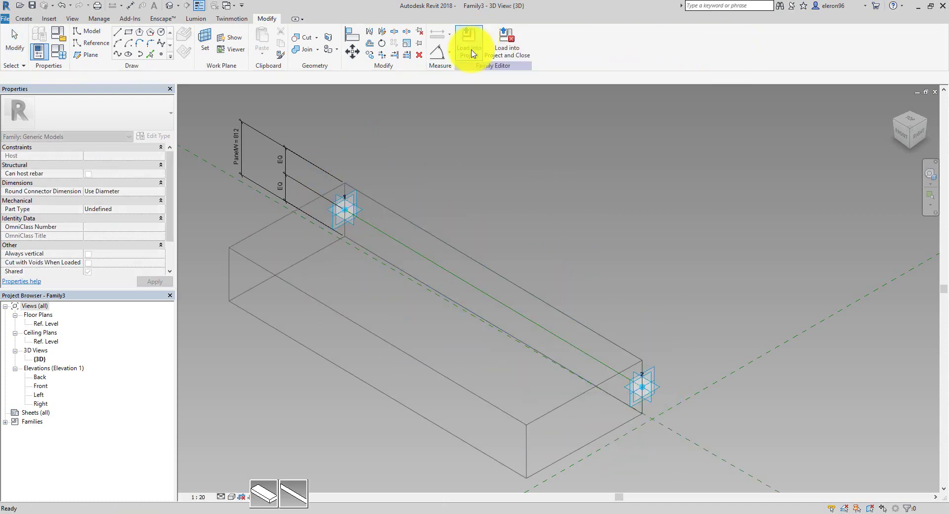
{"action": "left_click", "coordinate": [263, 492]}
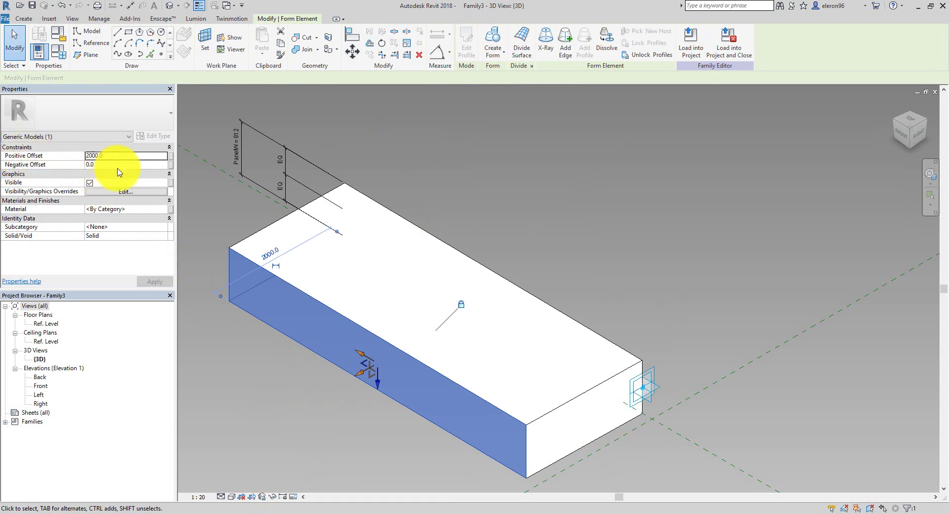
Step: Drive the solid's Positive Offset with a new instance parameter ExtrusionP
{"action": "left_click", "coordinate": [168, 156]}
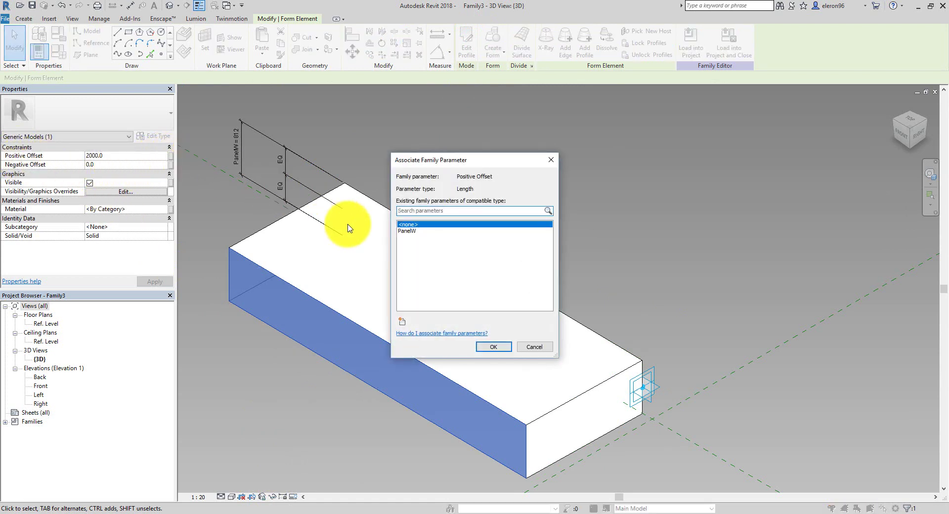
{"action": "left_click", "coordinate": [401, 325]}
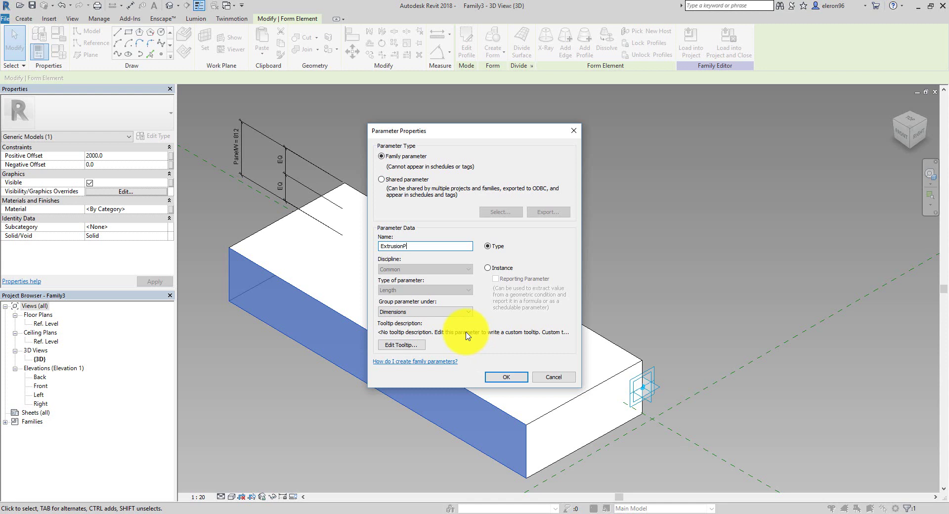
{"action": "left_click", "coordinate": [505, 270]}
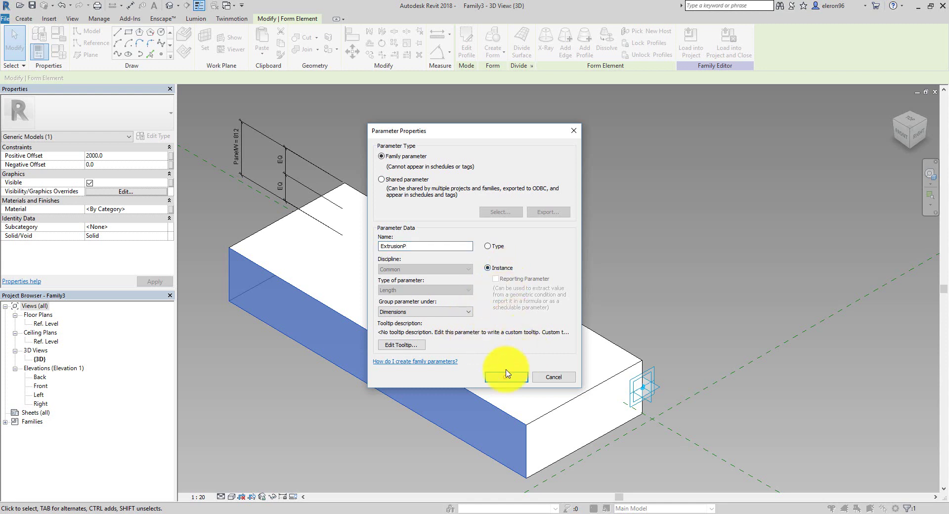
{"action": "left_click", "coordinate": [518, 378]}
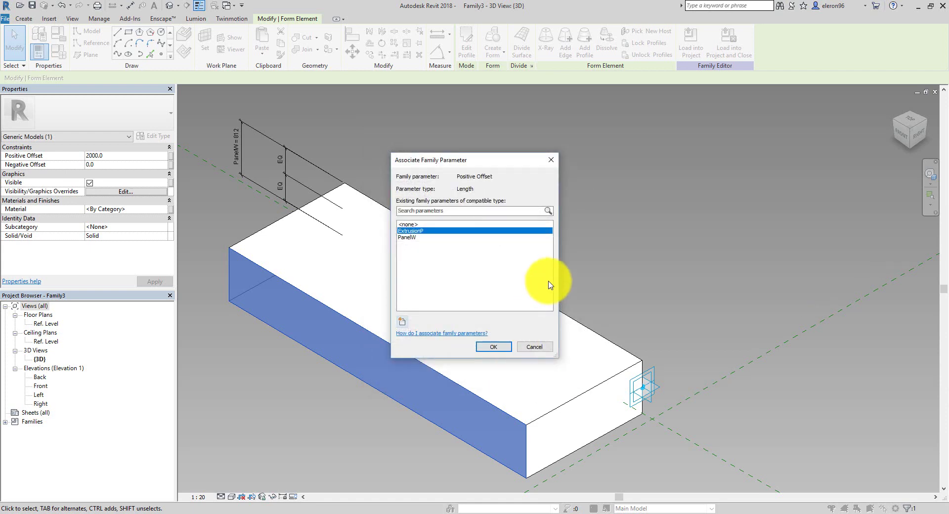
{"action": "left_click", "coordinate": [491, 348]}
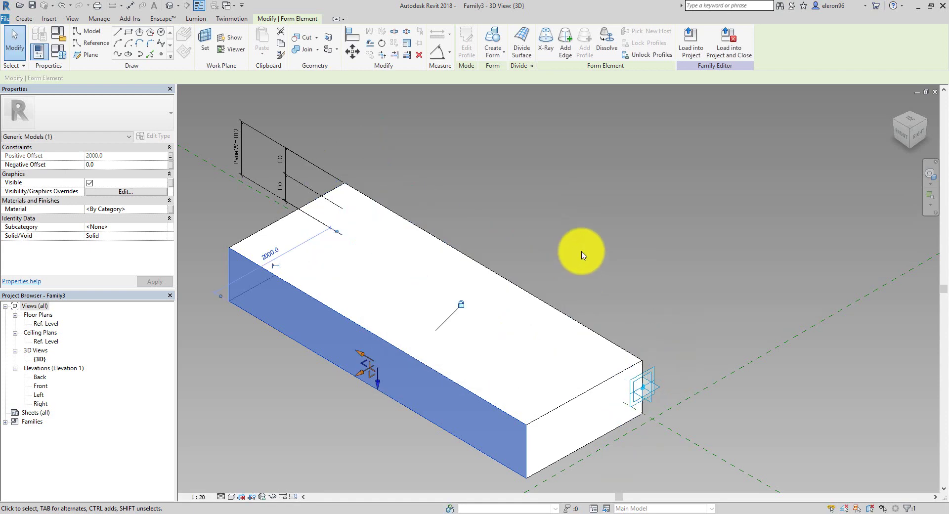
{"action": "left_click", "coordinate": [572, 254]}
Step: In Family Types, set ExtrusionP to 500 and PanelW to 650
{"action": "left_click", "coordinate": [58, 59]}
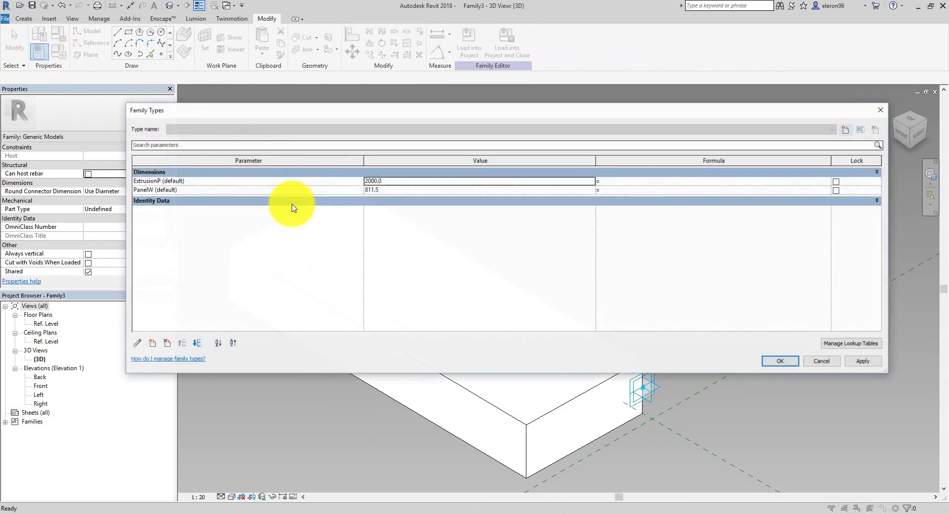
{"action": "left_click", "coordinate": [397, 190]}
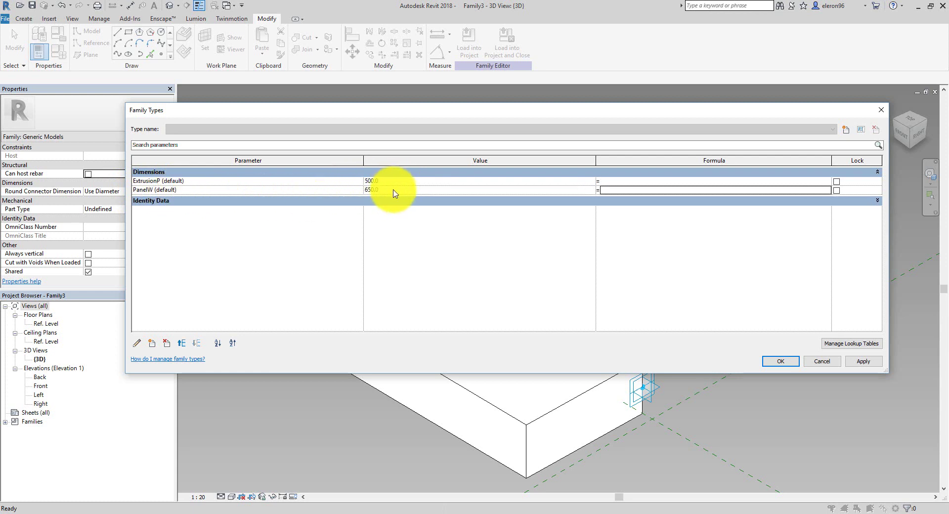
{"action": "left_click", "coordinate": [780, 361]}
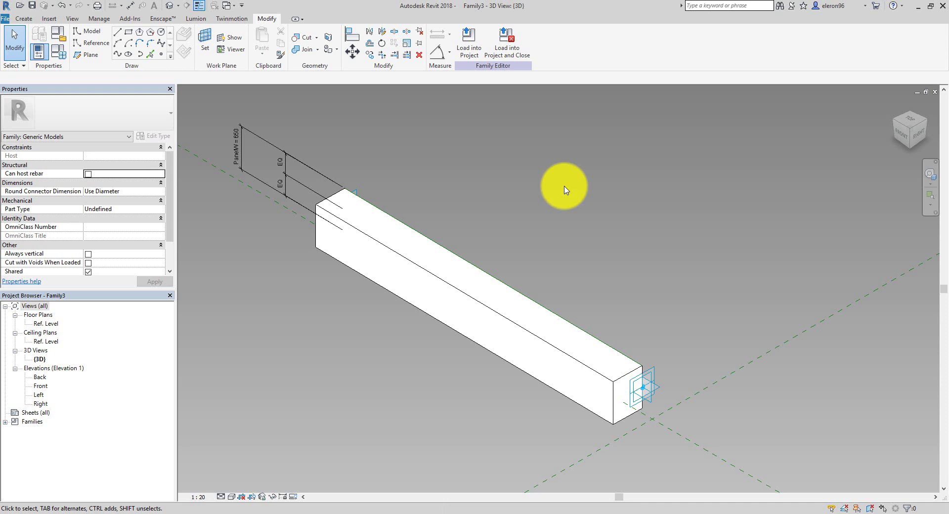
Step: Load the bar into Family1.rfa, place it on the adaptive points, then close Family1.rfa without saving
{"action": "left_click", "coordinate": [472, 45]}
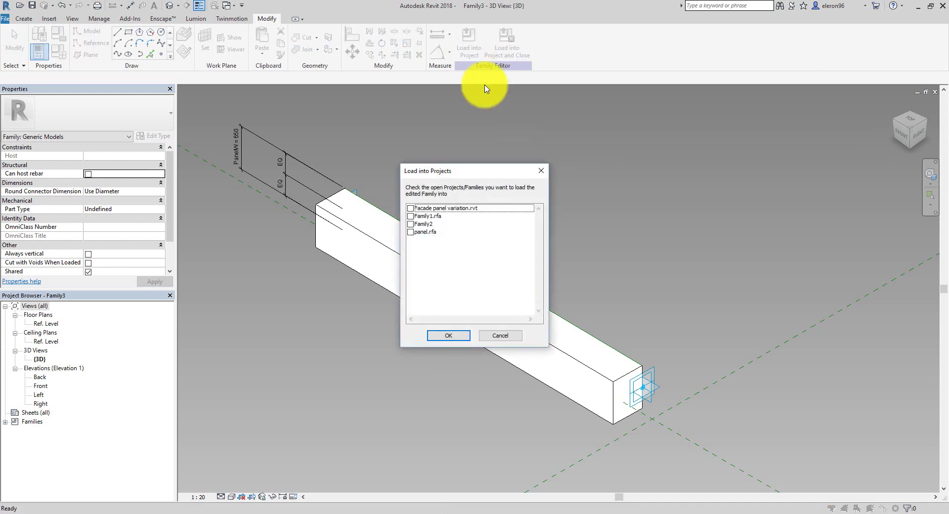
{"action": "left_click", "coordinate": [410, 217]}
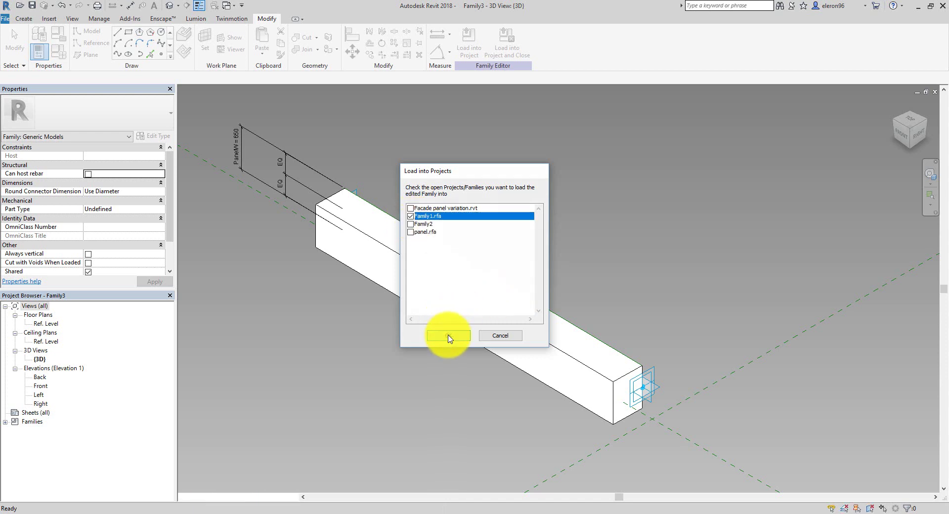
{"action": "left_click", "coordinate": [448, 336]}
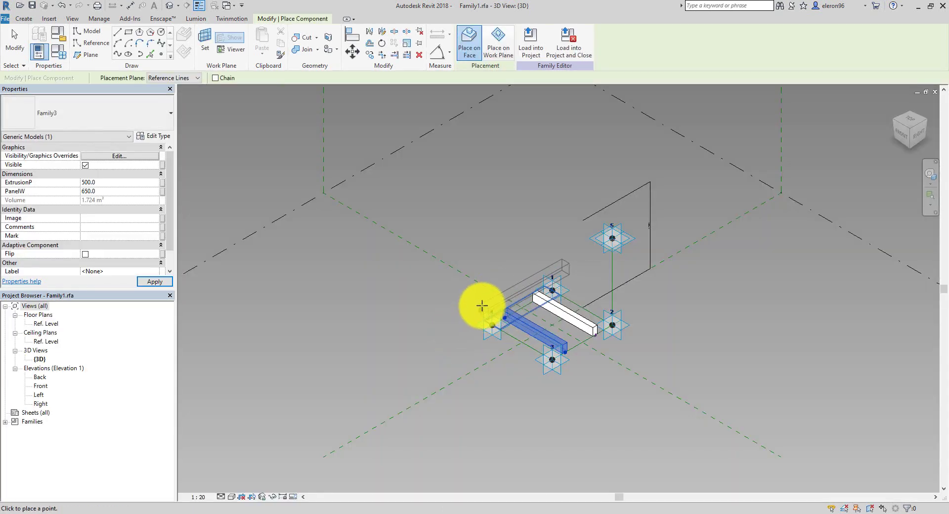
{"action": "left_click", "coordinate": [445, 275]}
{"action": "key", "text": "Escape"}
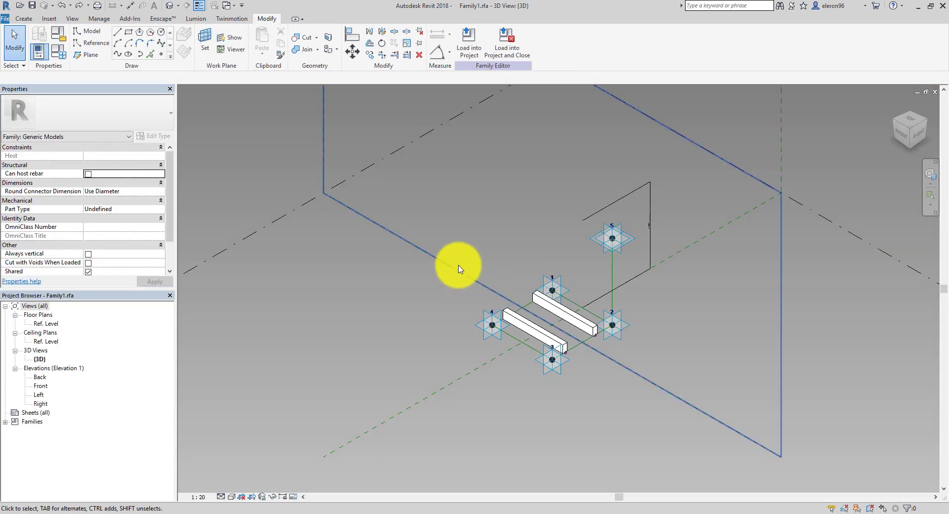
{"action": "left_click", "coordinate": [935, 92]}
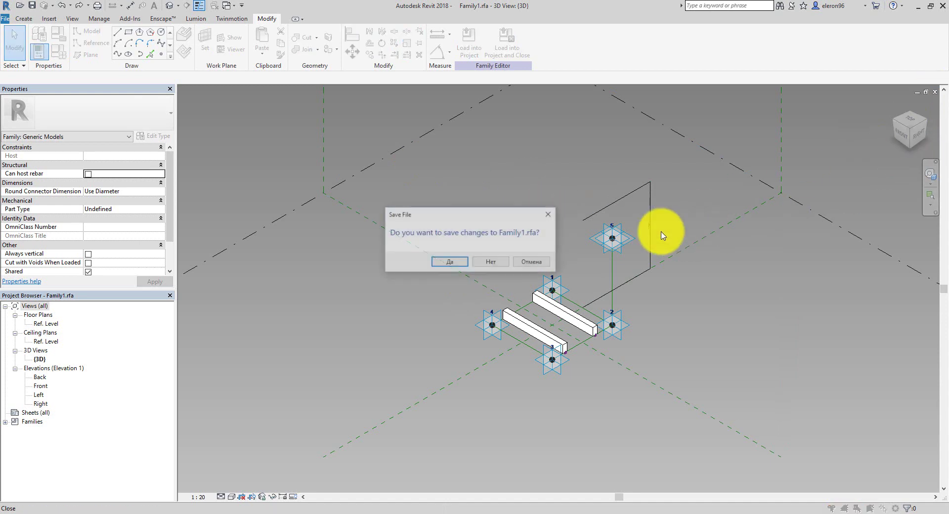
{"action": "left_click", "coordinate": [488, 262]}
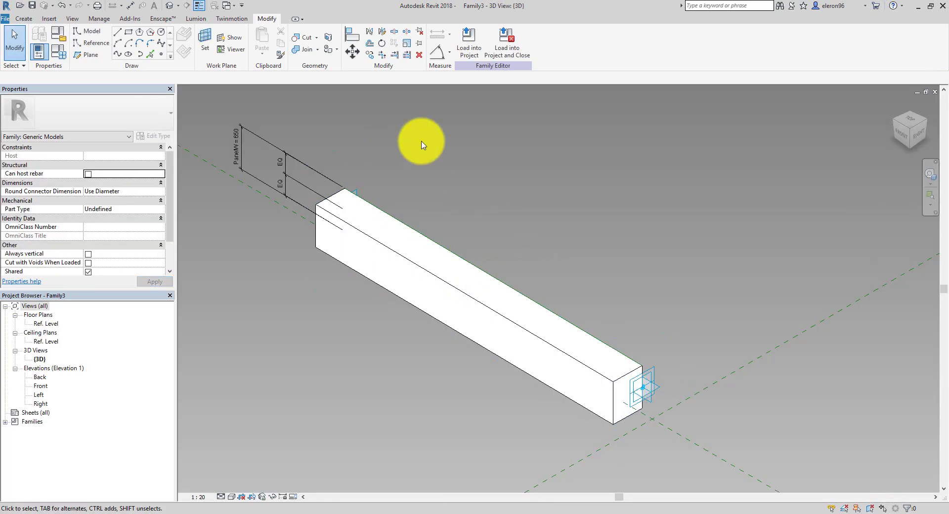
Step: Load the bar family into Family2 and switch to its 3D view
{"action": "left_click", "coordinate": [472, 43]}
{"action": "left_click", "coordinate": [411, 216]}
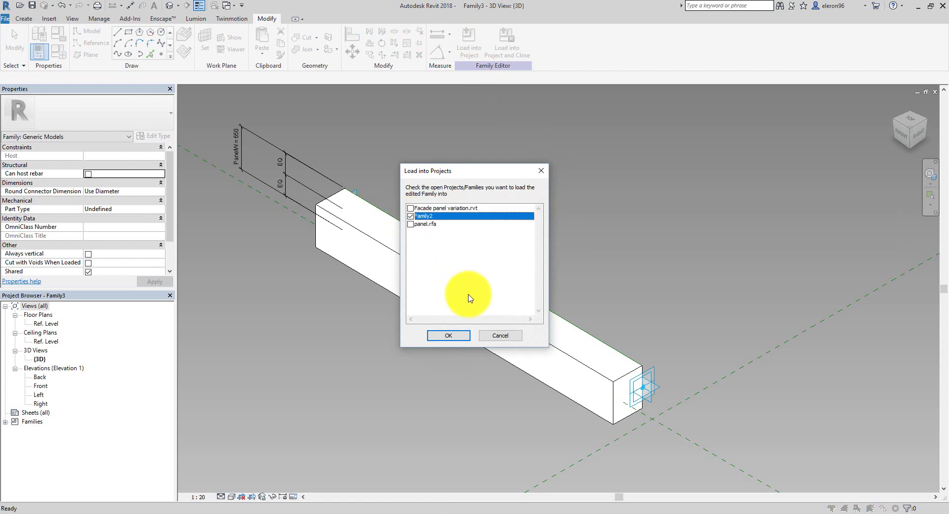
{"action": "left_click", "coordinate": [448, 335]}
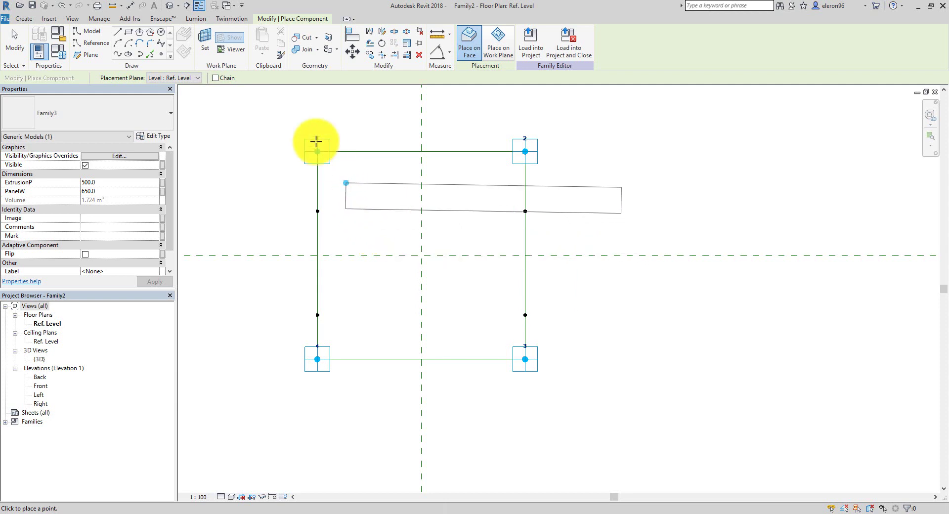
{"action": "left_click", "coordinate": [175, 6]}
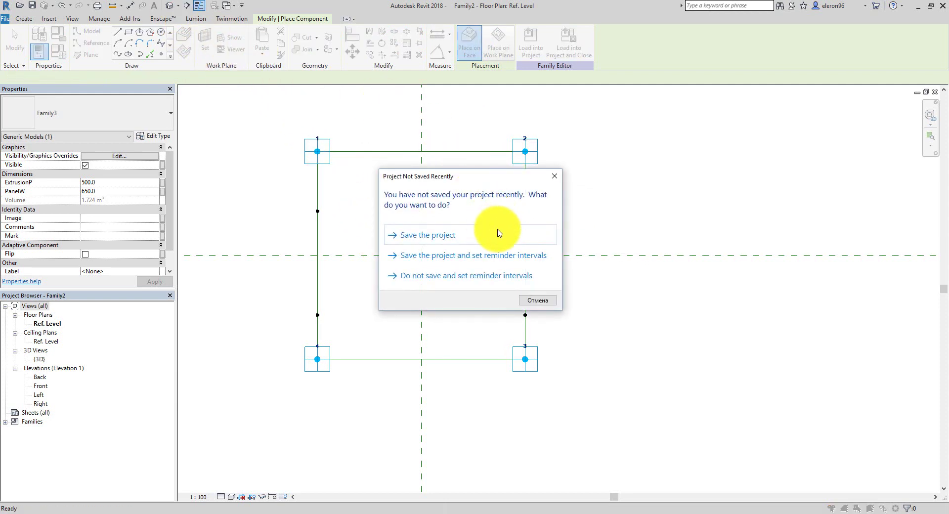
{"action": "left_click", "coordinate": [556, 178]}
{"action": "scroll", "coordinate": [576, 280], "scroll_direction": "up", "scroll_amount": 5}
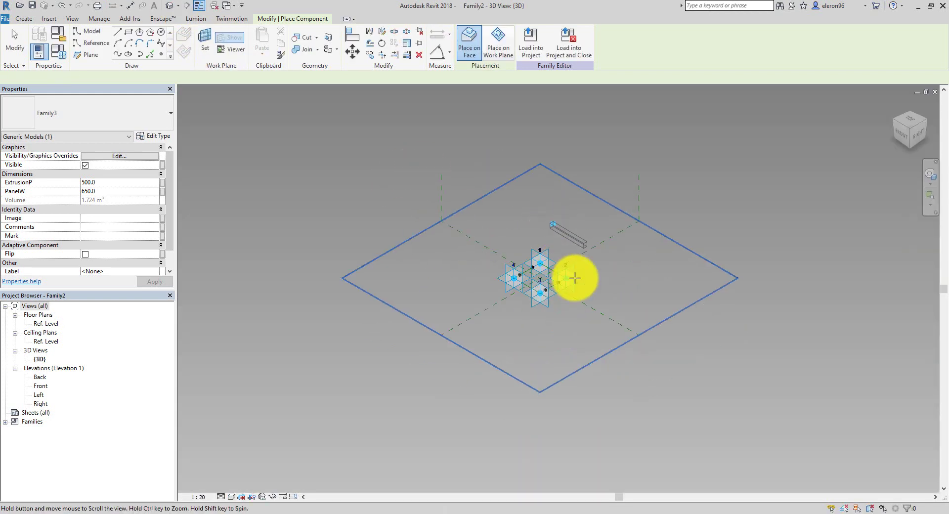
{"action": "scroll", "coordinate": [515, 271], "scroll_direction": "up", "scroll_amount": 3}
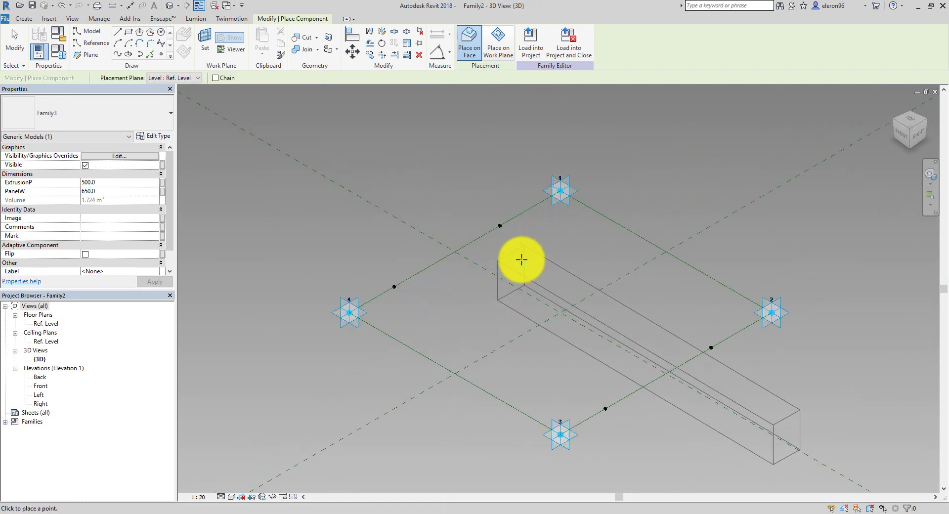
Step: Place two bars, each spanning from reference line 4–1 to line 3–2
{"action": "left_click", "coordinate": [499, 228]}
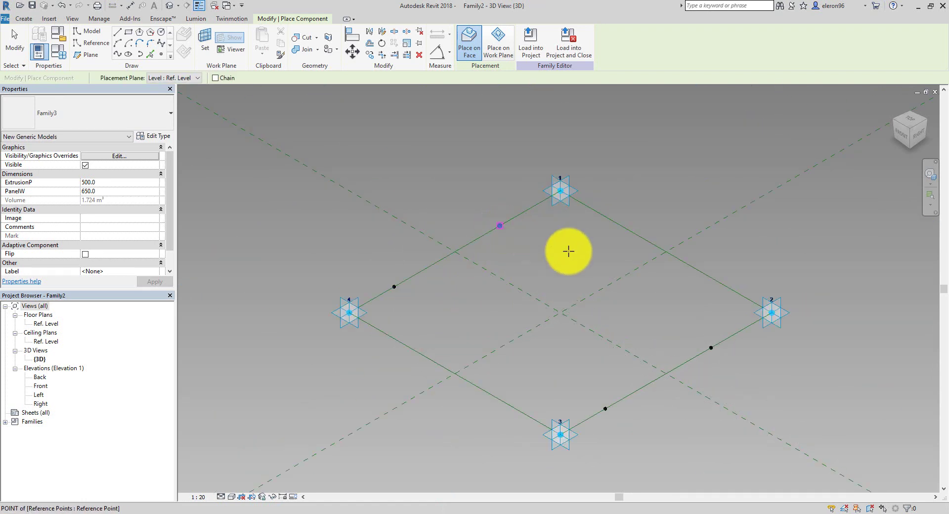
{"action": "left_click", "coordinate": [707, 348]}
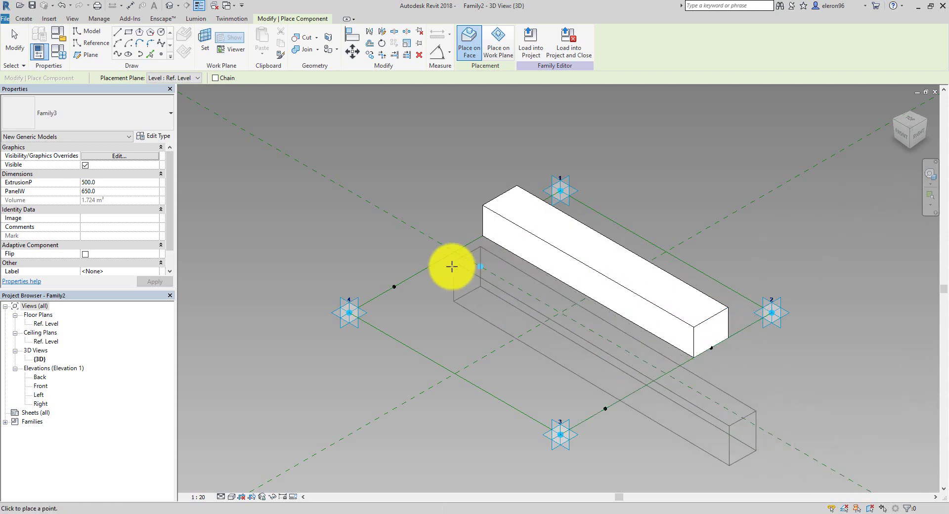
{"action": "left_click", "coordinate": [395, 284]}
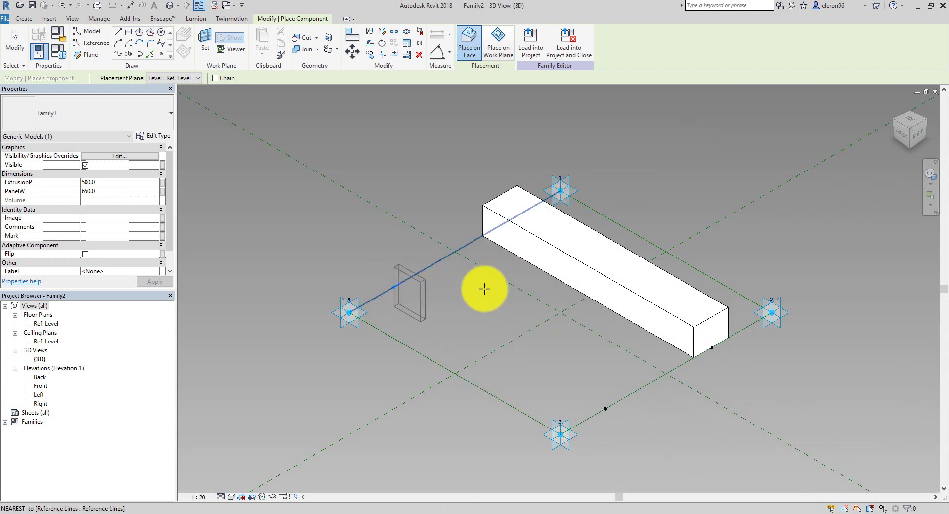
{"action": "left_click", "coordinate": [606, 408]}
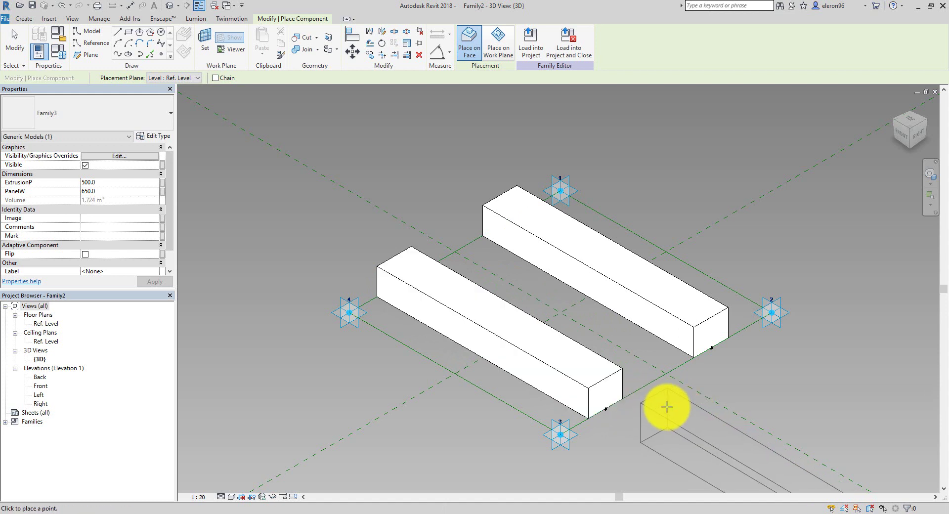
{"action": "key", "text": "Escape"}
{"action": "key", "text": "Escape"}
Step: Test-raise adaptive point 2 to watch the bars adapt, then undo the move
{"action": "middle_click_drag", "start_coordinate": [659, 384], "coordinate": [624, 311]}
{"action": "left_click", "coordinate": [619, 302]}
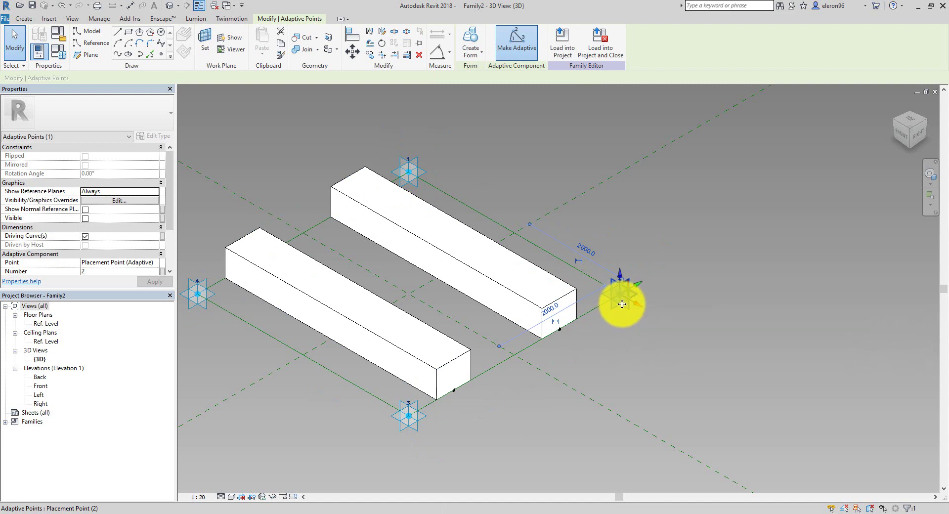
{"action": "left_click_drag", "start_coordinate": [622, 304], "coordinate": [720, 184]}
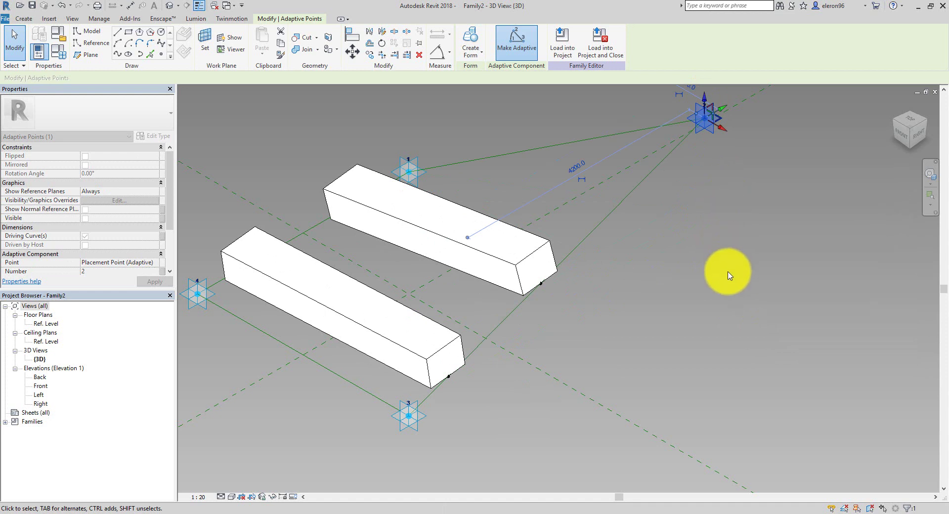
{"action": "key", "text": "ctrl+z"}
{"action": "key", "text": "ctrl+z"}
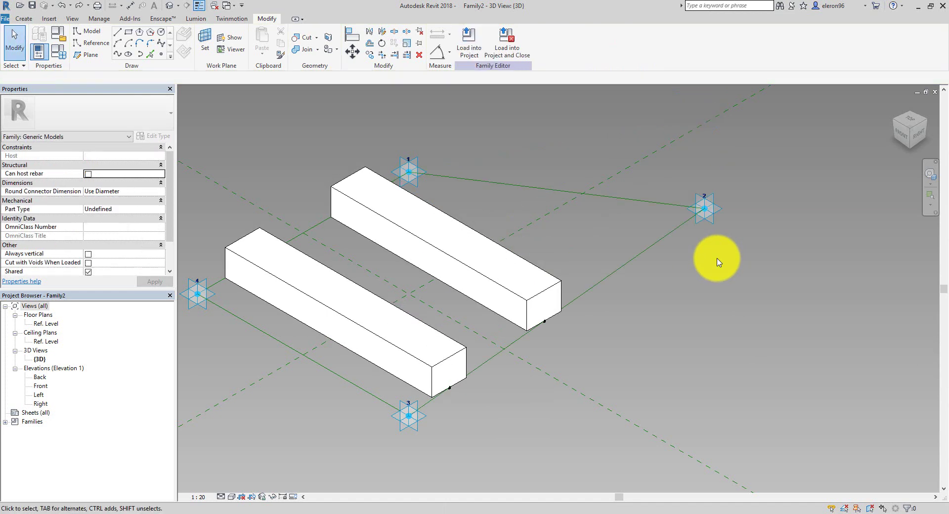
{"action": "scroll", "coordinate": [707, 250], "scroll_direction": "down", "scroll_amount": 4}
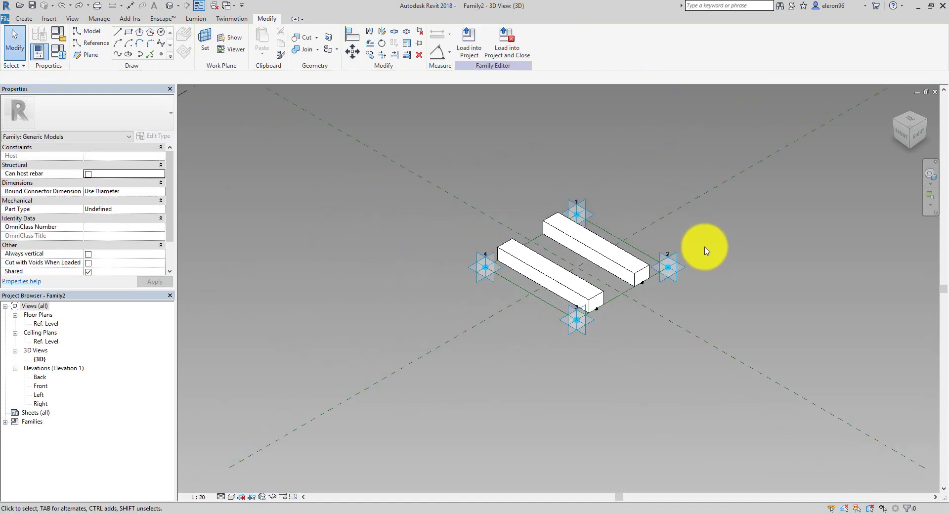
{"action": "mouse_move", "coordinate": [705, 247]}
{"action": "middle_mouse_down"}
{"action": "mouse_move", "coordinate": [650, 269]}
{"action": "mouse_move", "coordinate": [865, 453]}
{"action": "middle_mouse_up"}
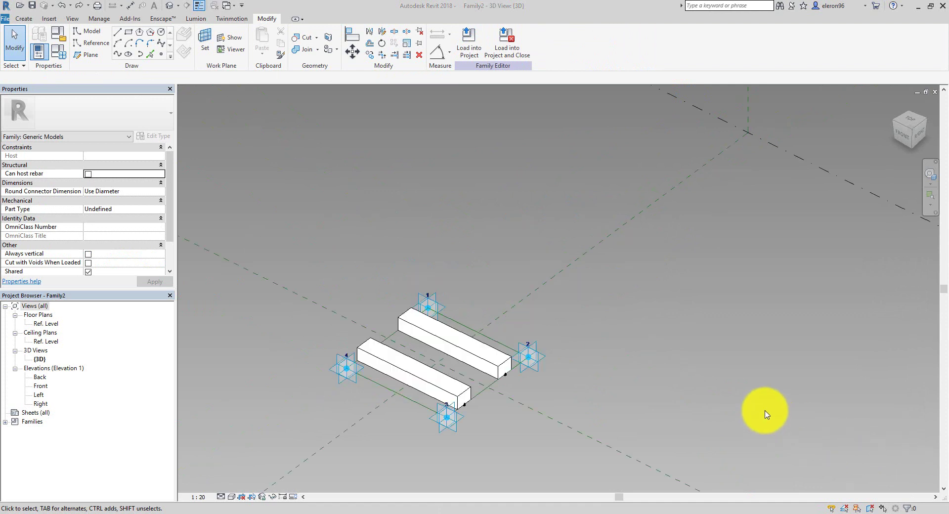
Step: Place a reference point on adaptive point 2 and select it
{"action": "left_click", "coordinate": [83, 43]}
{"action": "left_click", "coordinate": [160, 55]}
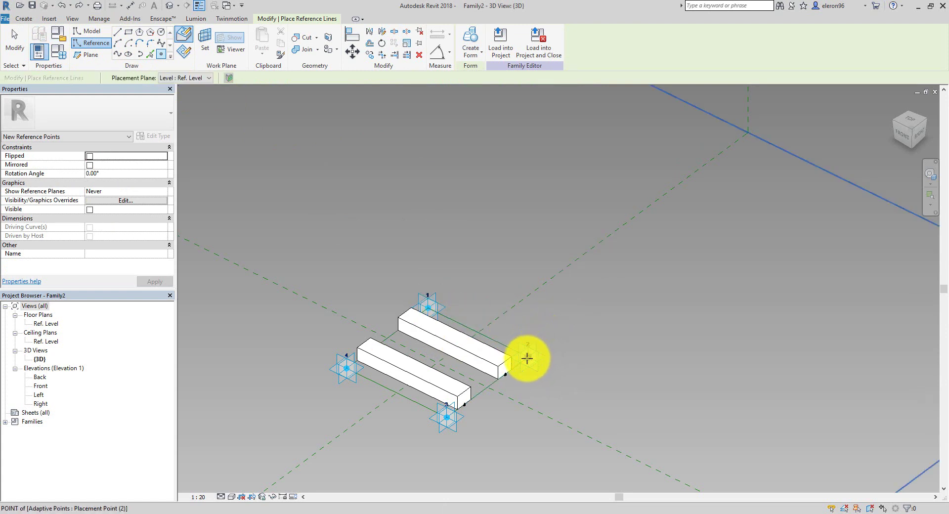
{"action": "left_click", "coordinate": [527, 358]}
{"action": "left_click", "coordinate": [510, 294]}
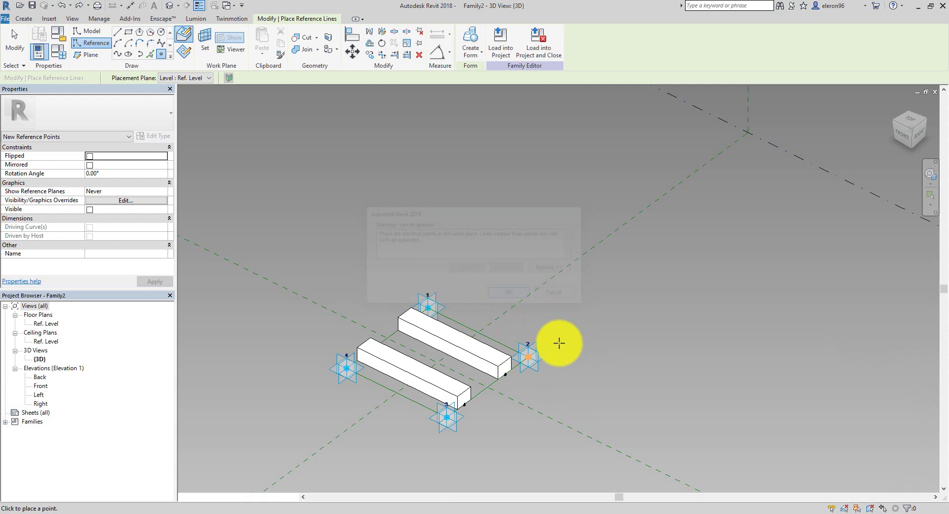
{"action": "key", "text": "Escape"}
{"action": "left_click", "coordinate": [530, 355]}
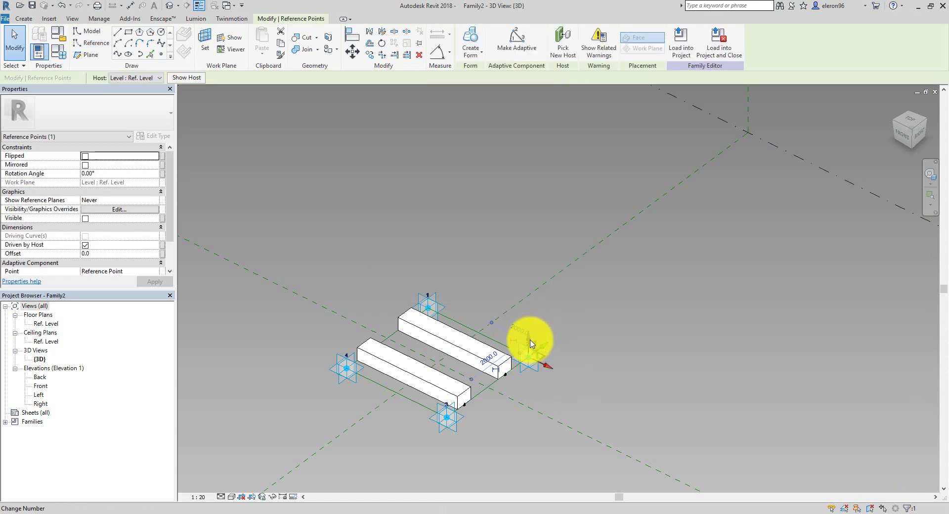
Step: Raise the reference point to an offset of about 4329.5 and make it adaptive
{"action": "scroll", "coordinate": [549, 351], "scroll_direction": "up", "scroll_amount": 3}
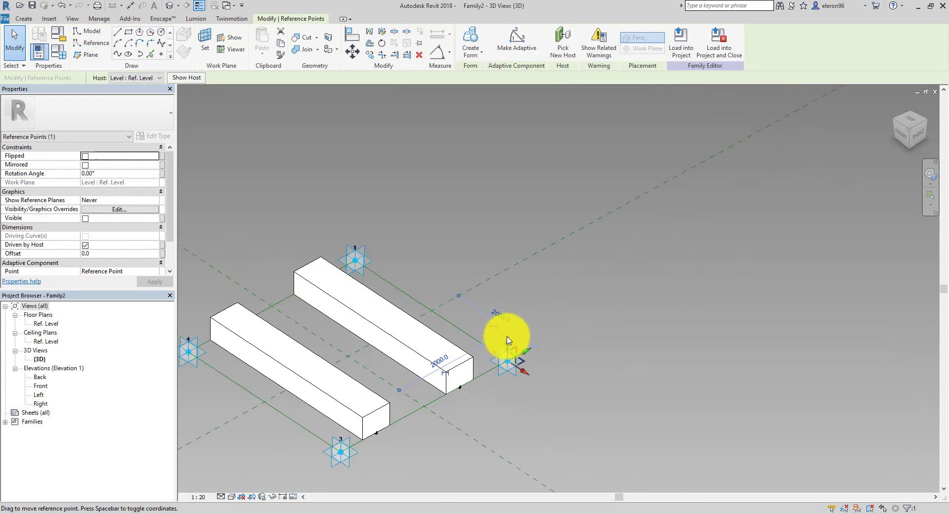
{"action": "left_click_drag", "start_coordinate": [509, 342], "coordinate": [515, 145]}
{"action": "middle_click_drag", "start_coordinate": [546, 258], "coordinate": [540, 269]}
{"action": "scroll", "coordinate": [540, 269], "scroll_direction": "down", "scroll_amount": 2}
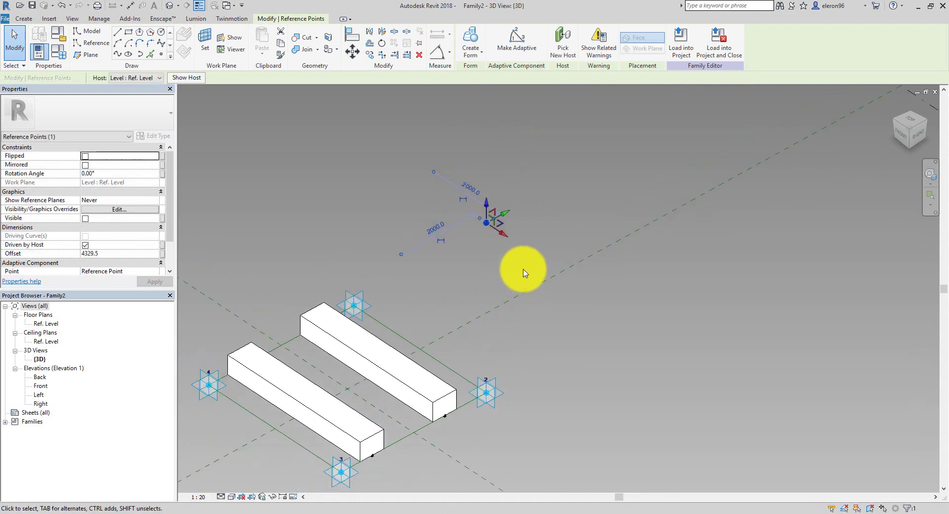
{"action": "left_click", "coordinate": [526, 48]}
{"action": "key", "text": "Escape"}
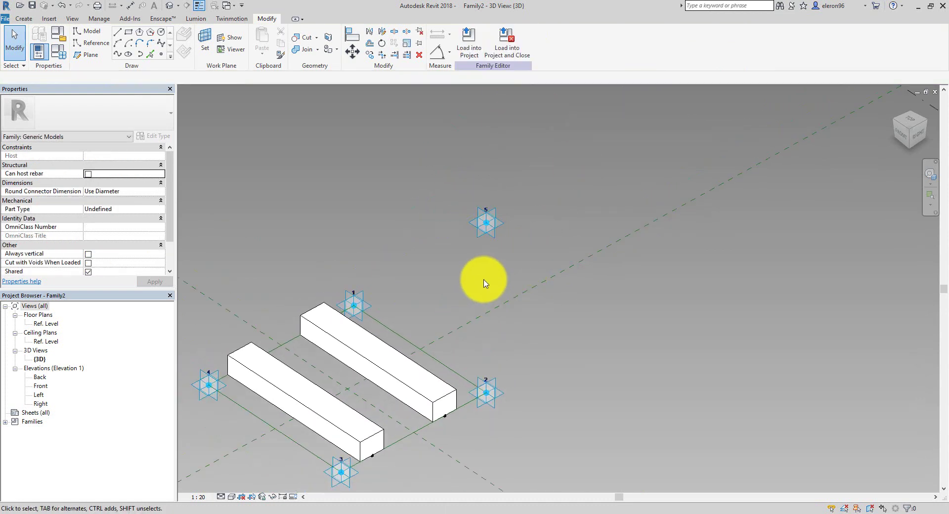
Step: In the Back elevation, dimension adaptive point 5 to point 2, giving 4330
{"action": "double_click", "coordinate": [39, 377]}
{"action": "scroll", "coordinate": [559, 346], "scroll_direction": "up", "scroll_amount": 5}
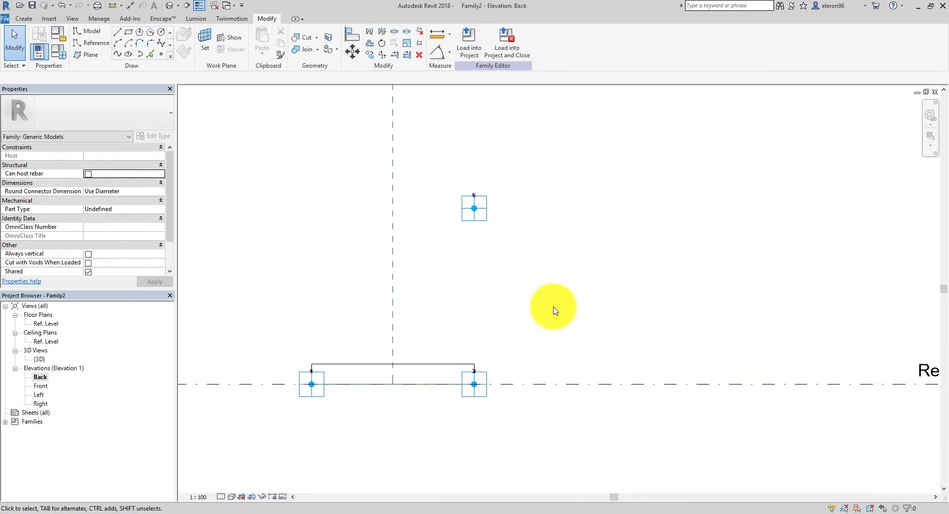
{"action": "left_click", "coordinate": [116, 7]}
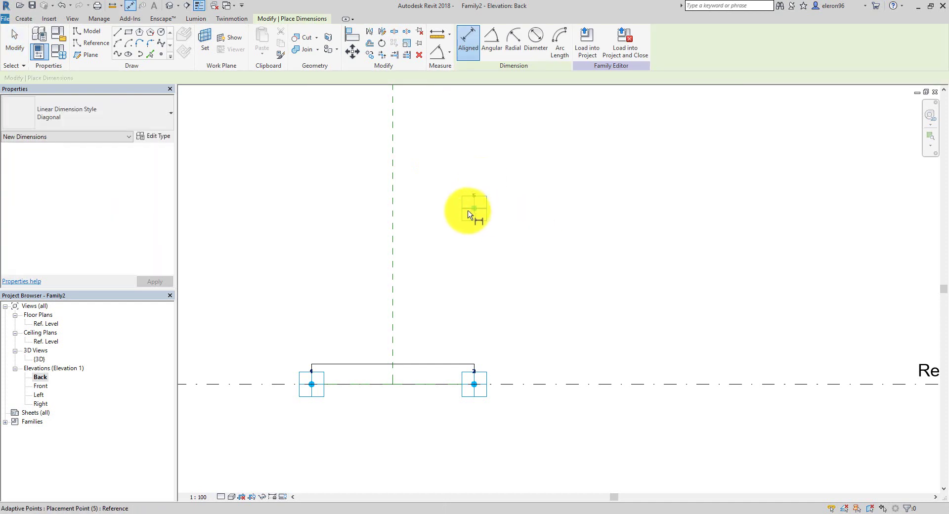
{"action": "left_click", "coordinate": [473, 210]}
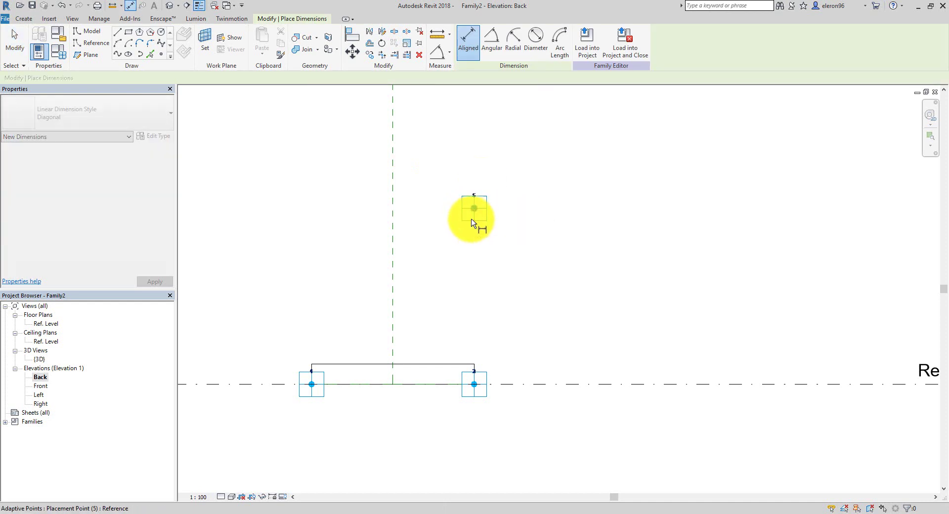
{"action": "left_click", "coordinate": [498, 389]}
{"action": "left_click", "coordinate": [547, 339]}
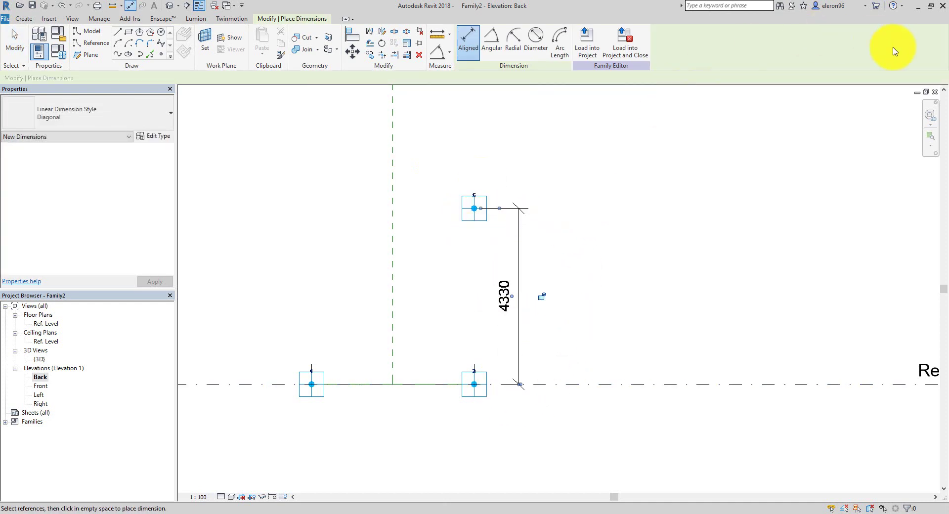
{"action": "left_click", "coordinate": [935, 93]}
{"action": "key", "text": "Escape"}
{"action": "key", "text": "Escape"}
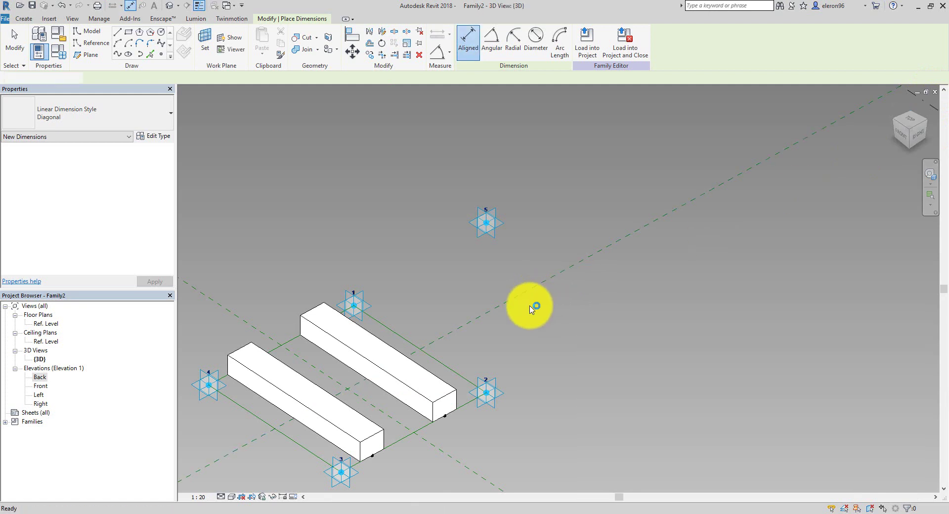
Step: Recheck the 4330 dimension in Back elevation, then try a DI aligned dimension from point 5 in 3D
{"action": "scroll", "coordinate": [514, 322], "scroll_direction": "down", "scroll_amount": 4}
{"action": "middle_click_drag", "start_coordinate": [512, 319], "coordinate": [572, 314], "text": "shift"}
{"action": "scroll", "coordinate": [500, 333], "scroll_direction": "up", "scroll_amount": 3}
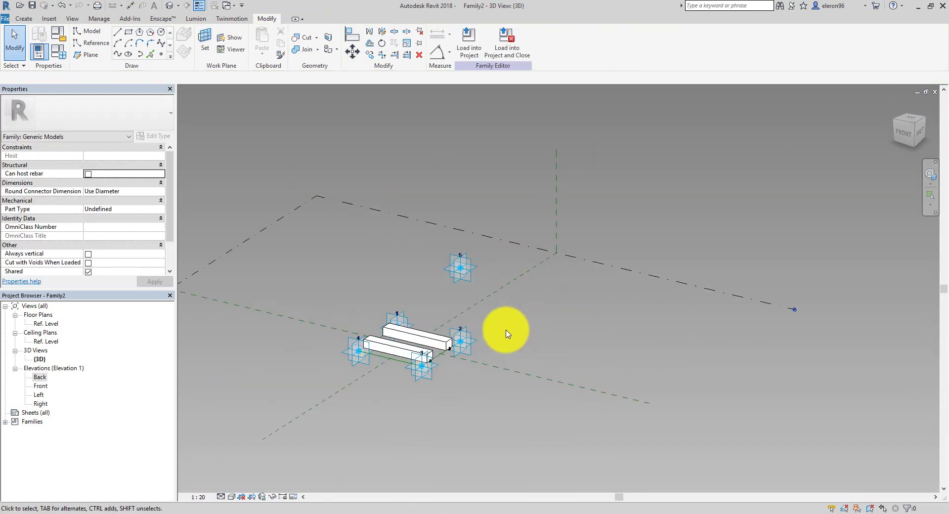
{"action": "double_click", "coordinate": [42, 378]}
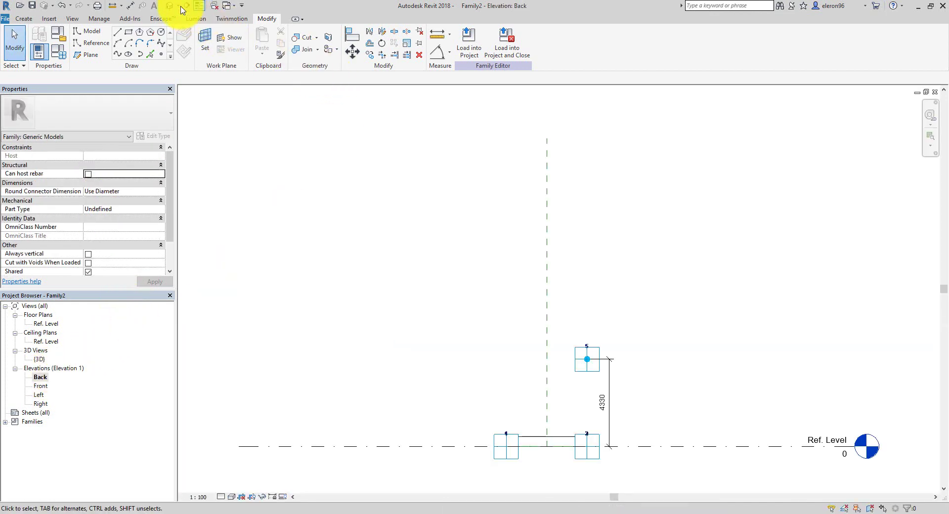
{"action": "left_click", "coordinate": [608, 395]}
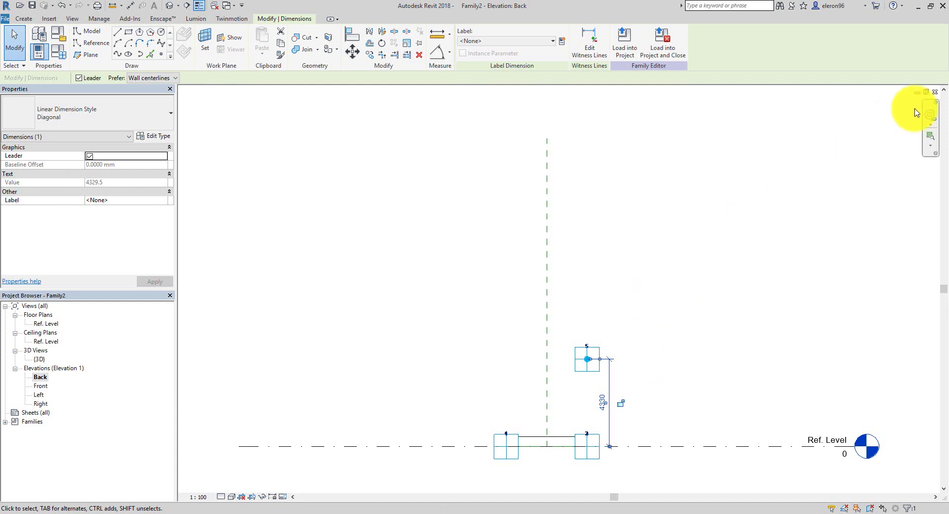
{"action": "left_click", "coordinate": [935, 91]}
{"action": "key", "text": "d"}
{"action": "key", "text": "i"}
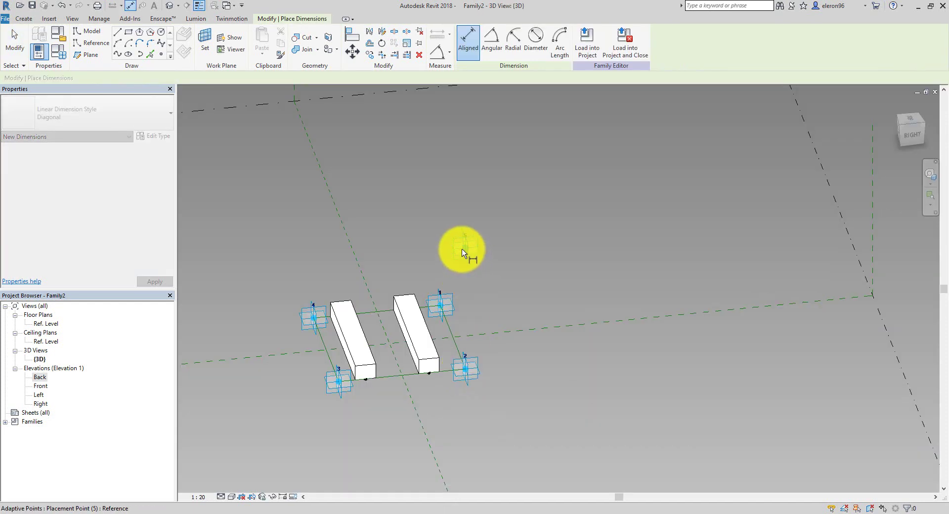
{"action": "left_click", "coordinate": [464, 250]}
{"action": "middle_click_drag", "start_coordinate": [502, 321], "coordinate": [498, 286], "text": "shift"}
{"action": "key", "text": "Escape"}
{"action": "key", "text": "Escape"}
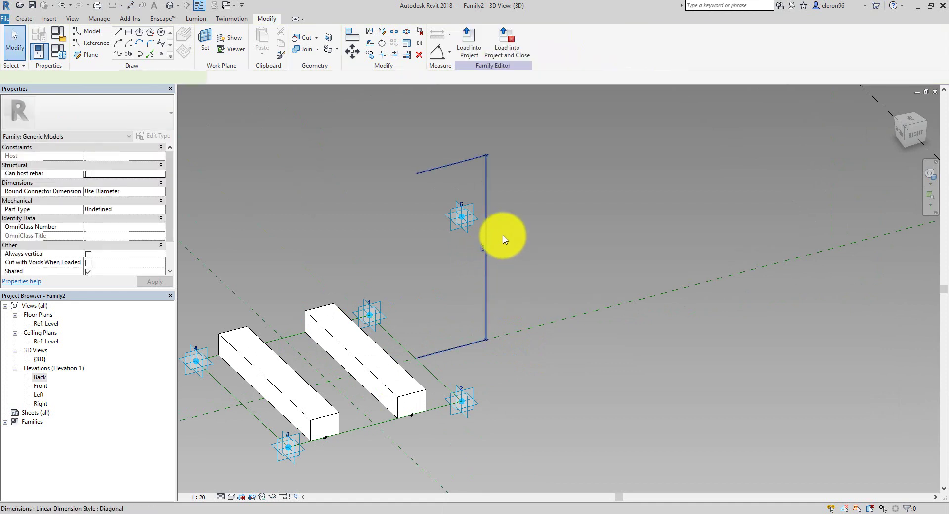
Step: Label the 4330 height dimension with new instance reporting parameter L
{"action": "left_click", "coordinate": [482, 248]}
{"action": "left_click", "coordinate": [563, 40]}
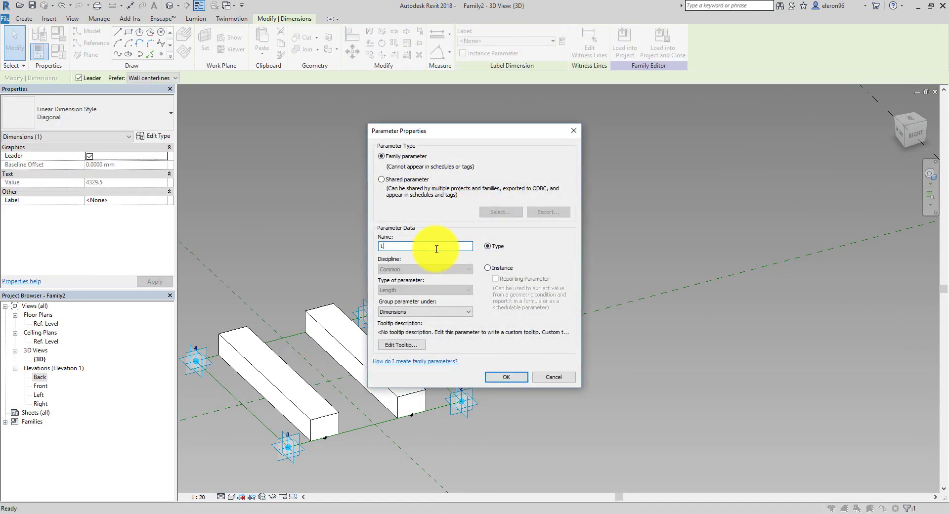
{"action": "left_click", "coordinate": [496, 269]}
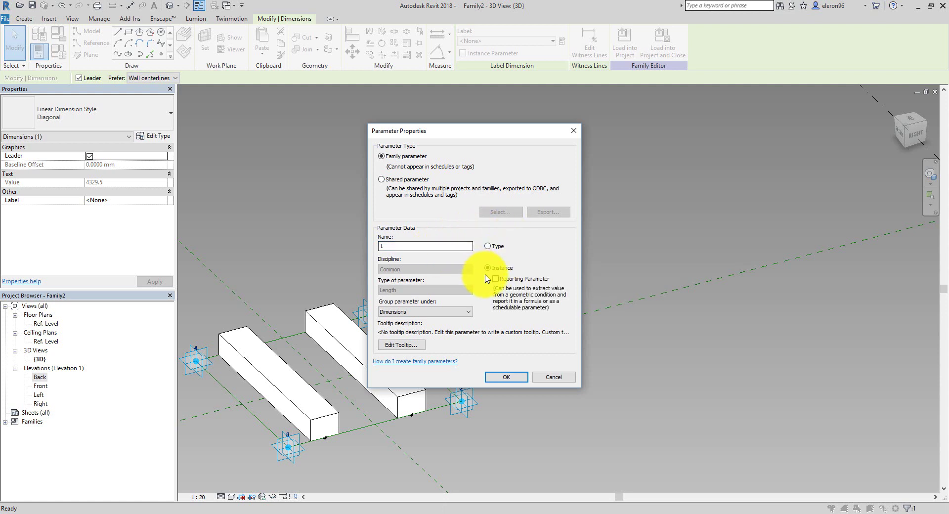
{"action": "left_click", "coordinate": [505, 281]}
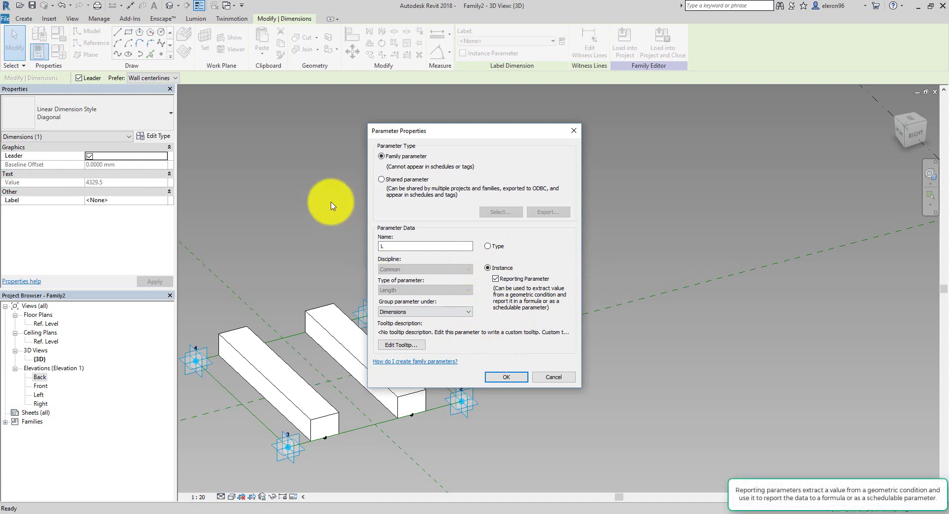
{"action": "left_click", "coordinate": [507, 377]}
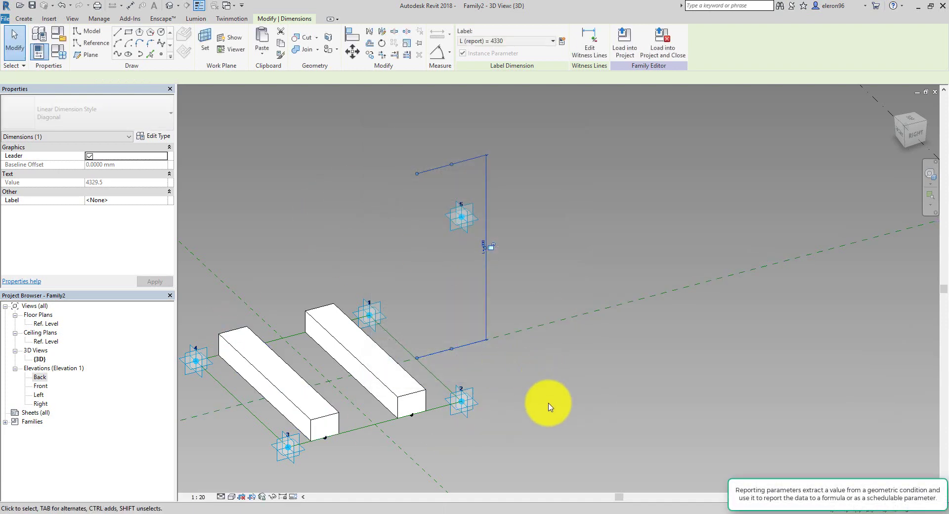
{"action": "middle_click_drag", "start_coordinate": [456, 322], "coordinate": [556, 331]}
Step: Link both boxes' ExtrusionP to a new instance parameter Extrusion_P
{"action": "left_click", "coordinate": [450, 367]}
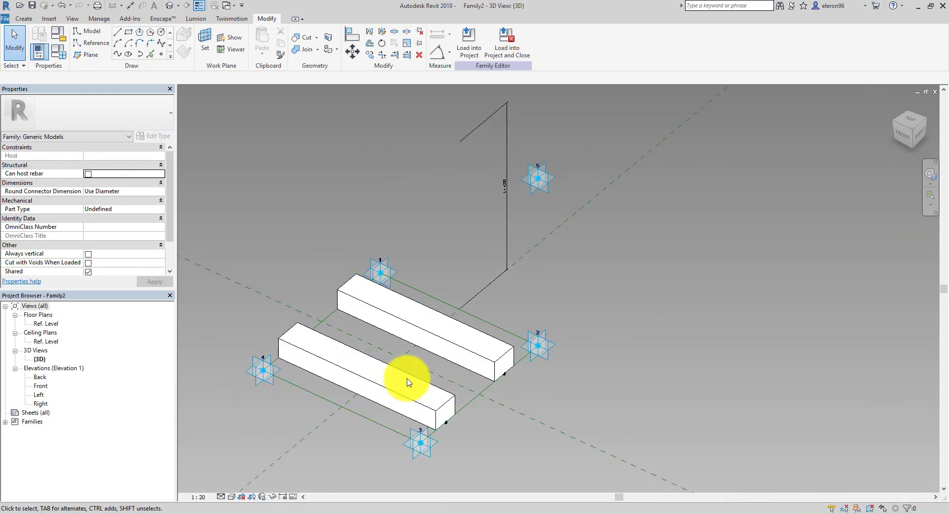
{"action": "left_click", "coordinate": [377, 392]}
{"action": "left_click", "coordinate": [456, 359]}
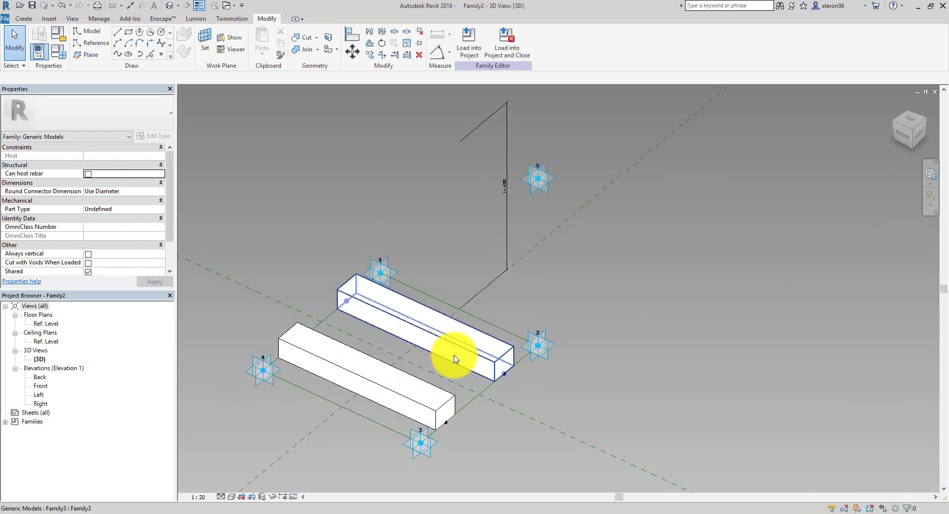
{"action": "left_click", "coordinate": [456, 353]}
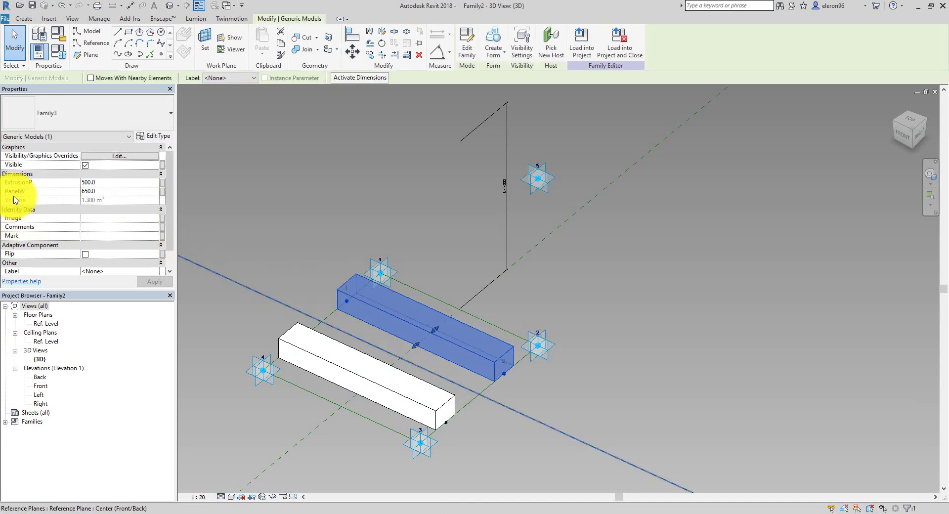
{"action": "left_click", "coordinate": [163, 184]}
{"action": "left_click", "coordinate": [403, 328]}
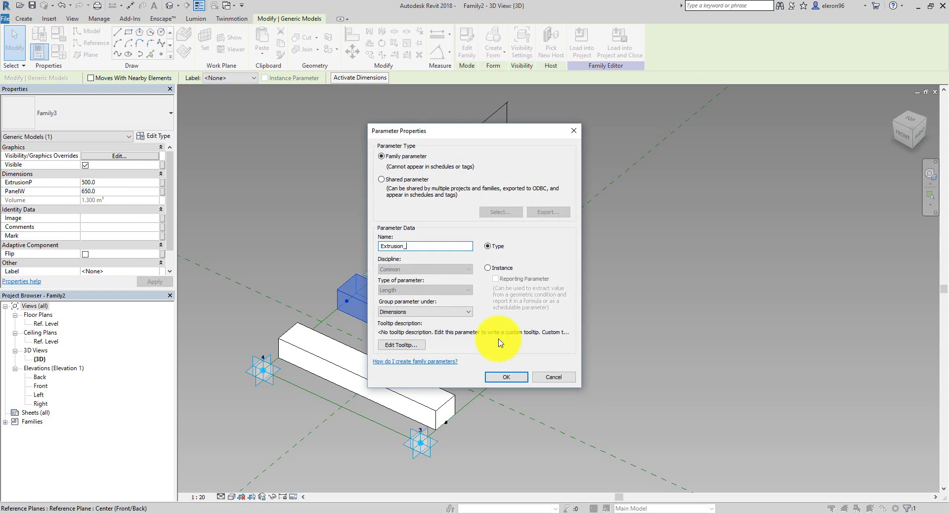
{"action": "left_click", "coordinate": [487, 267]}
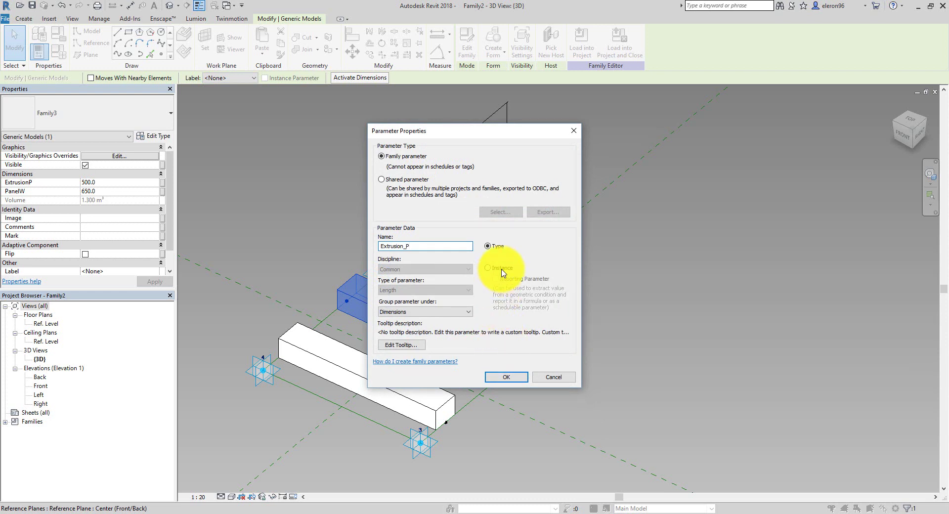
{"action": "left_click", "coordinate": [508, 378]}
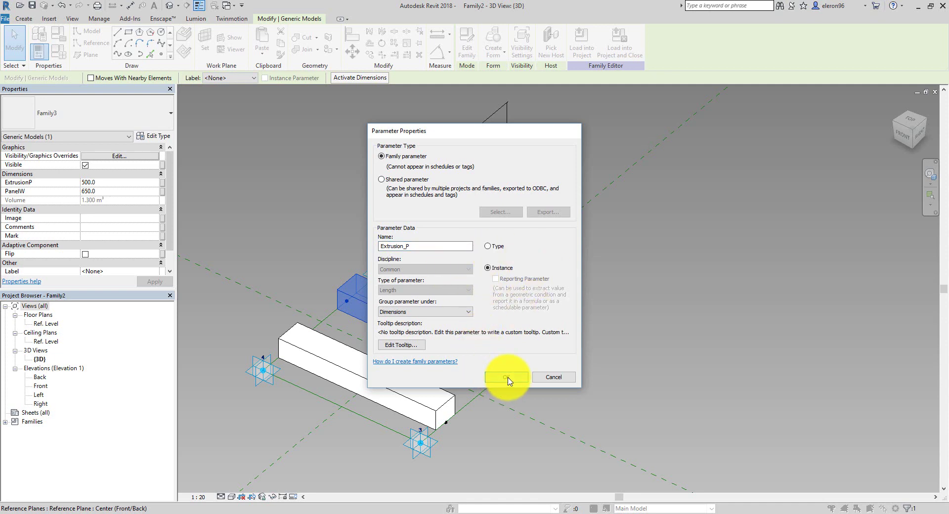
{"action": "left_click", "coordinate": [483, 408]}
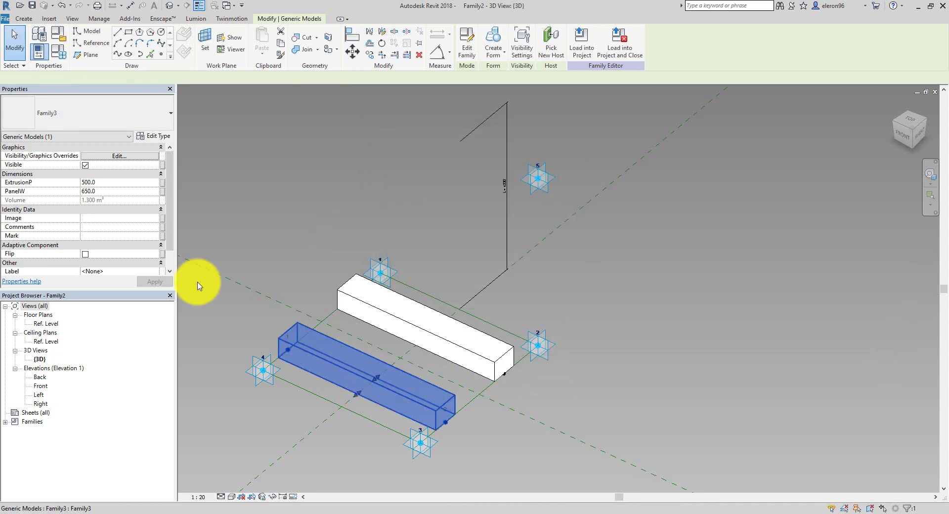
{"action": "left_click", "coordinate": [162, 185]}
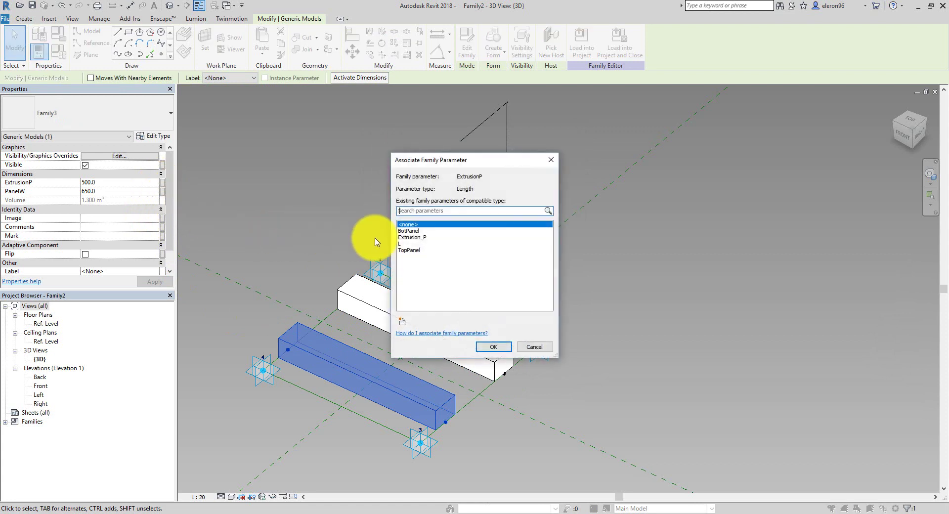
{"action": "left_click", "coordinate": [435, 247]}
{"action": "left_click", "coordinate": [500, 352]}
Step: Associate the upper box's PanelW with a new family parameter TopW
{"action": "left_click", "coordinate": [583, 391]}
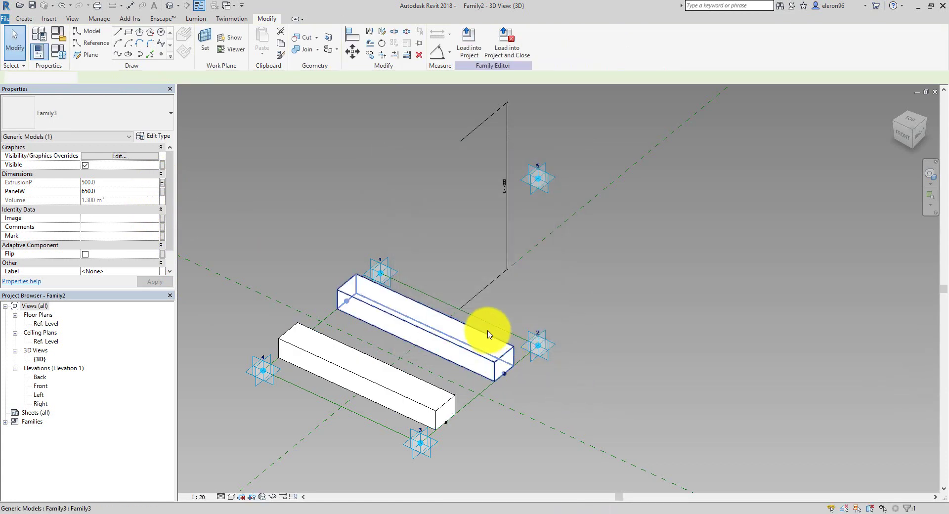
{"action": "left_click", "coordinate": [488, 328]}
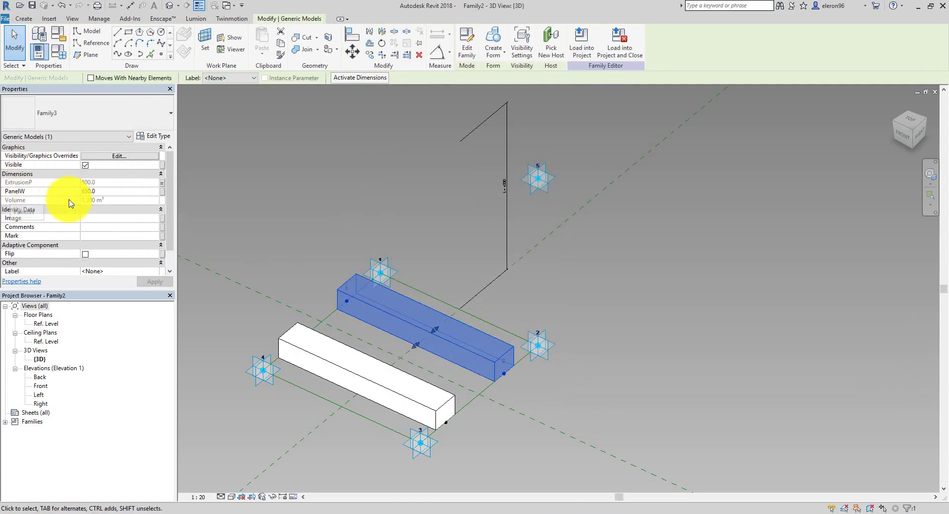
{"action": "left_click", "coordinate": [162, 191]}
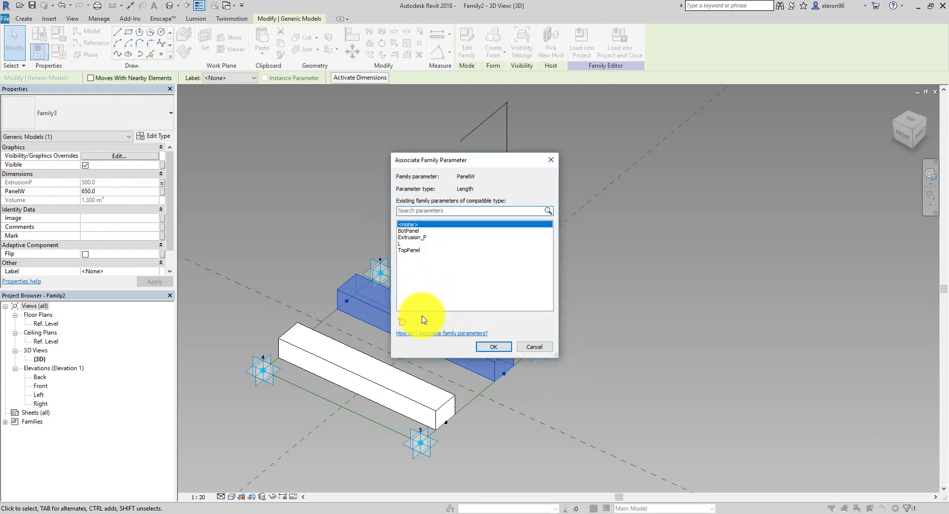
{"action": "left_click", "coordinate": [402, 321]}
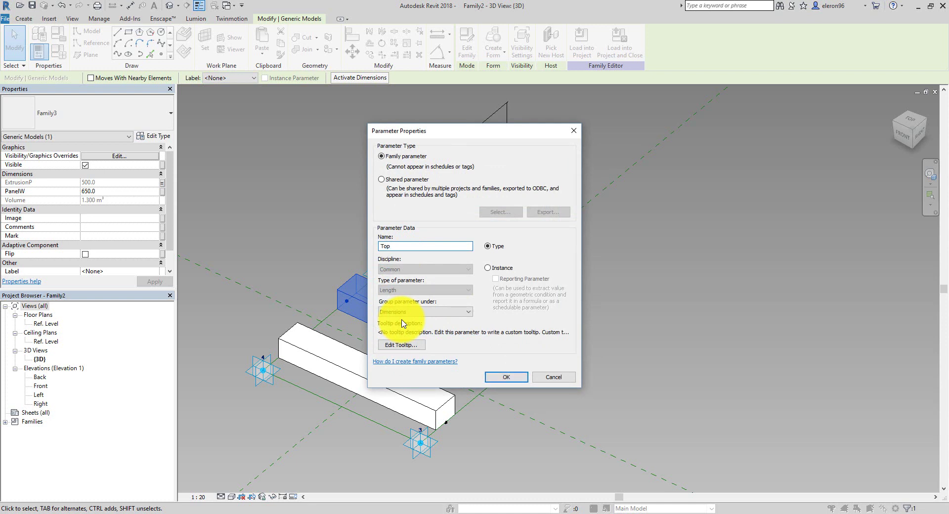
{"action": "left_click", "coordinate": [488, 267]}
{"action": "left_click", "coordinate": [522, 384]}
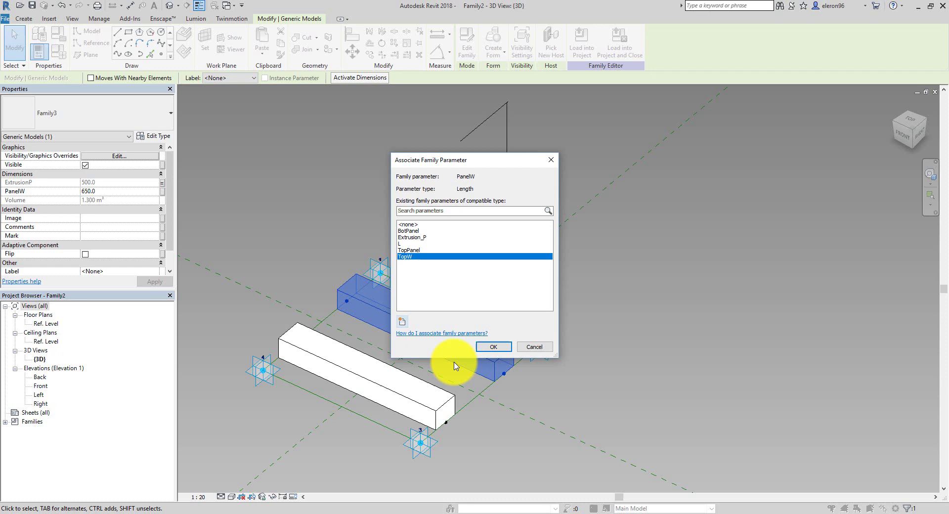
{"action": "left_click", "coordinate": [491, 345]}
Step: Associate the lower box's PanelW with a new family parameter BotW
{"action": "left_click", "coordinate": [309, 374]}
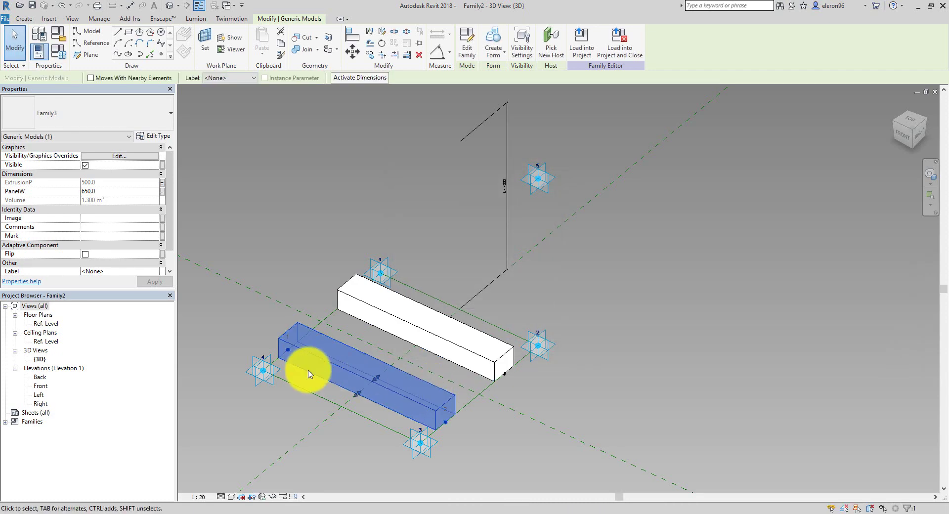
{"action": "left_click", "coordinate": [163, 192]}
{"action": "left_click", "coordinate": [403, 330]}
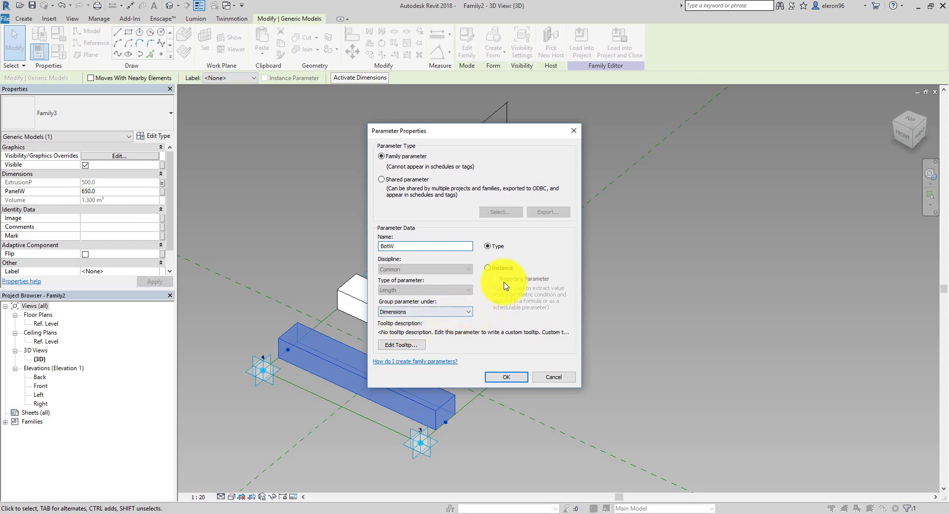
{"action": "left_click", "coordinate": [514, 377]}
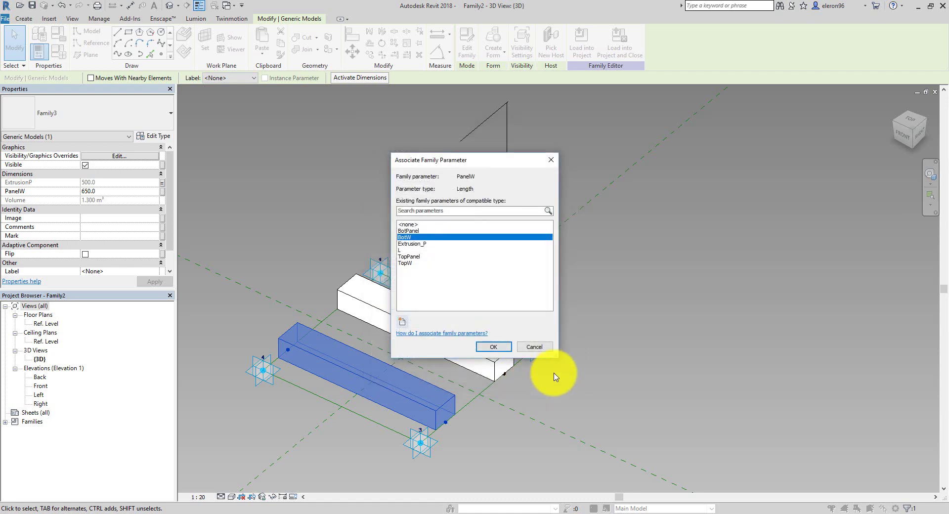
{"action": "left_click", "coordinate": [507, 350]}
Step: Open the Family Types table and widen its Formula column
{"action": "key", "text": "Escape"}
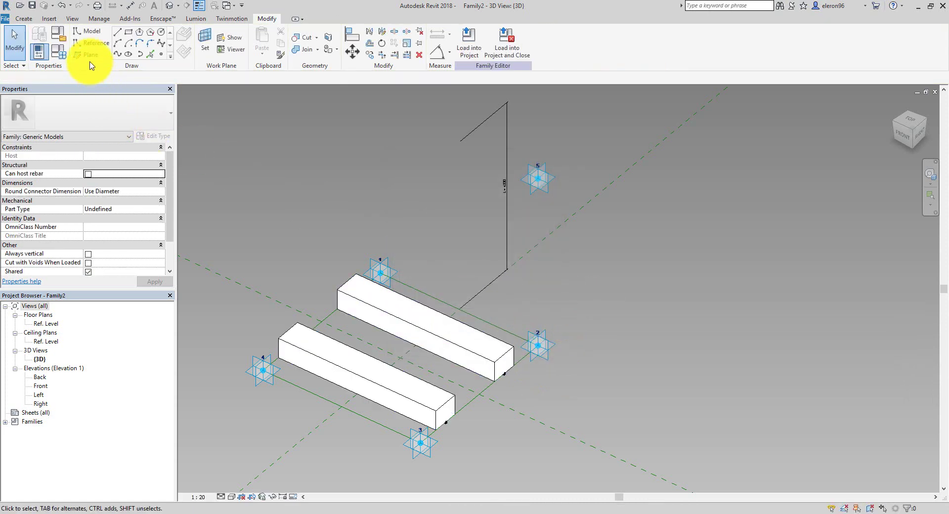
{"action": "left_click", "coordinate": [59, 52]}
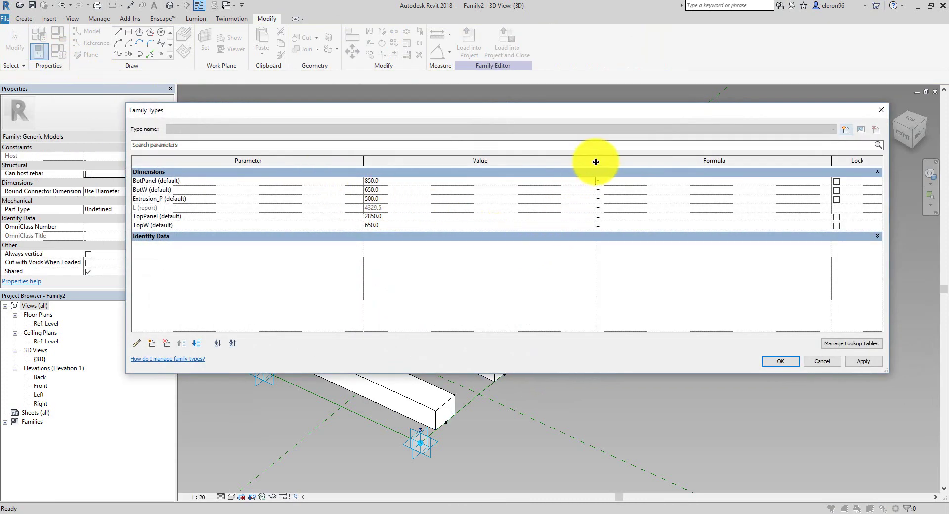
{"action": "left_click_drag", "start_coordinate": [488, 155], "coordinate": [434, 155]}
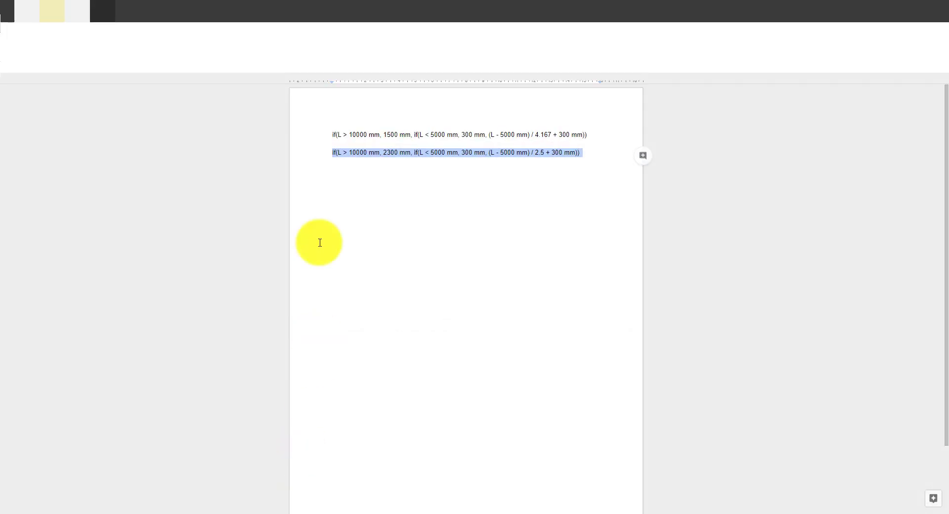
Step: Cut the second if(L > 10000 mm, 2300 mm, …) formula line ending / 2.5 + 300 mm
{"action": "left_click", "coordinate": [364, 153]}
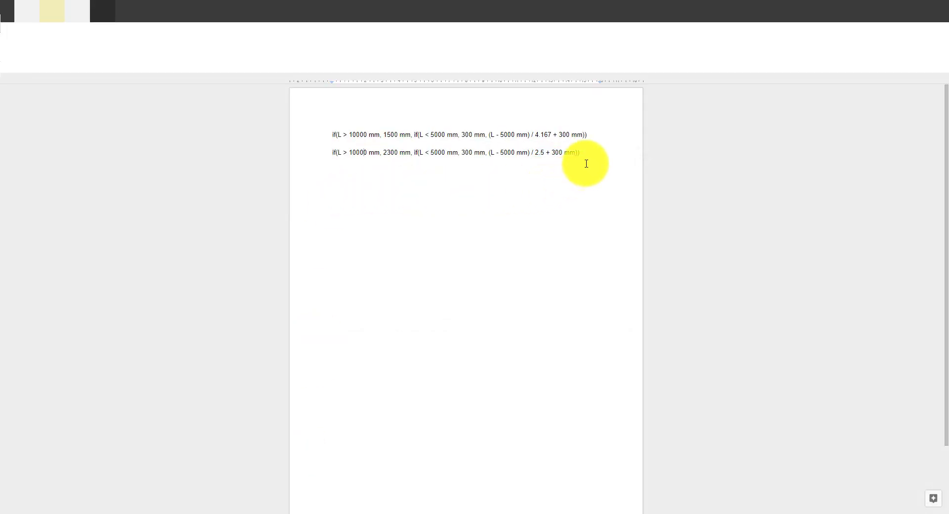
{"action": "left_click_drag", "start_coordinate": [581, 152], "coordinate": [512, 153]}
{"action": "left_click_drag", "start_coordinate": [452, 160], "coordinate": [328, 159]}
{"action": "key", "text": "BackSpace"}
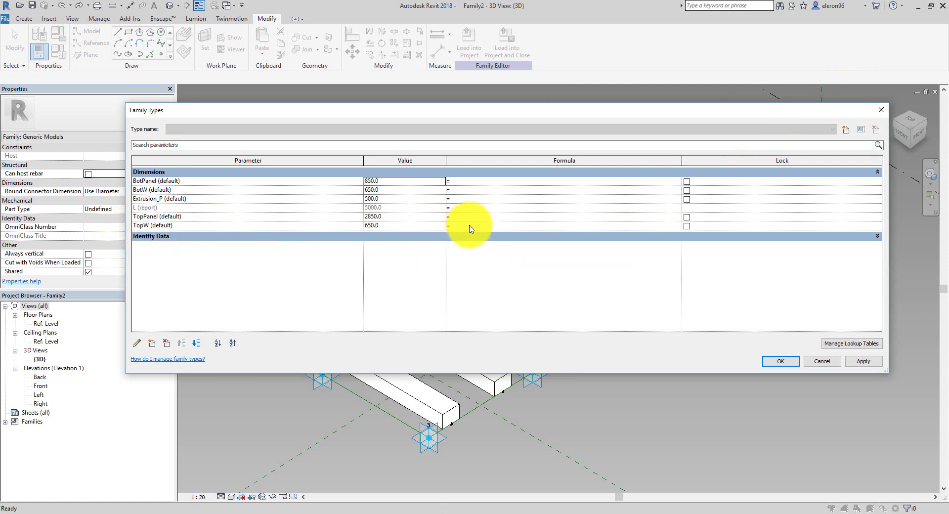
Step: Paste the L formula into TopW, dismiss the reporting-parameter error, and cancel Family Types
{"action": "left_click", "coordinate": [478, 255]}
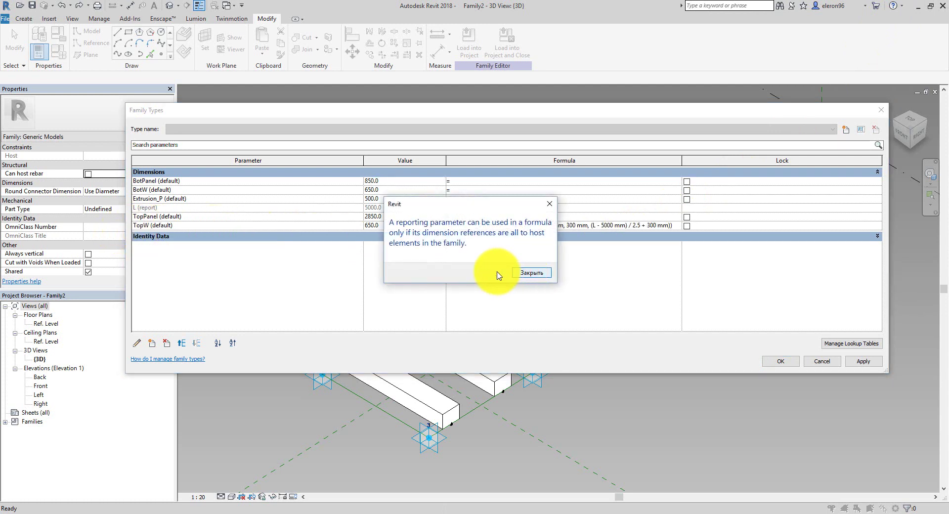
{"action": "left_click", "coordinate": [531, 273]}
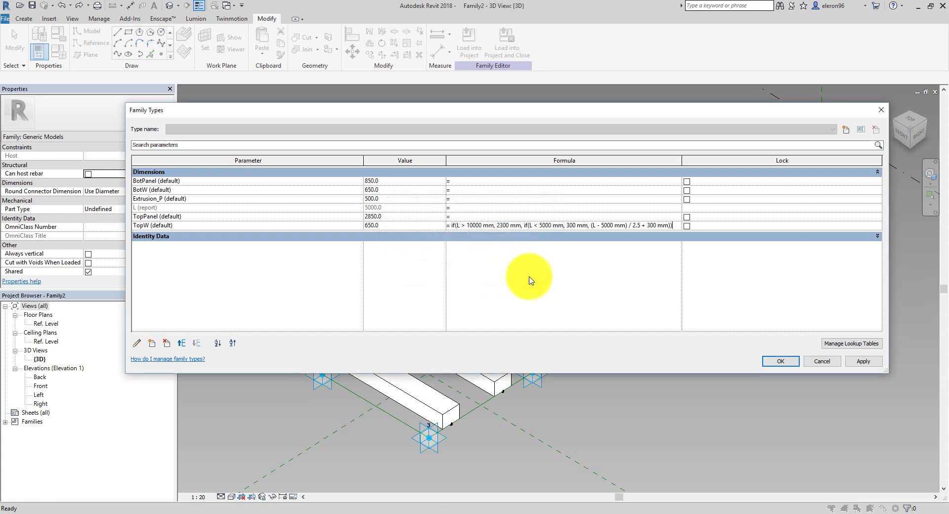
{"action": "left_click", "coordinate": [531, 272]}
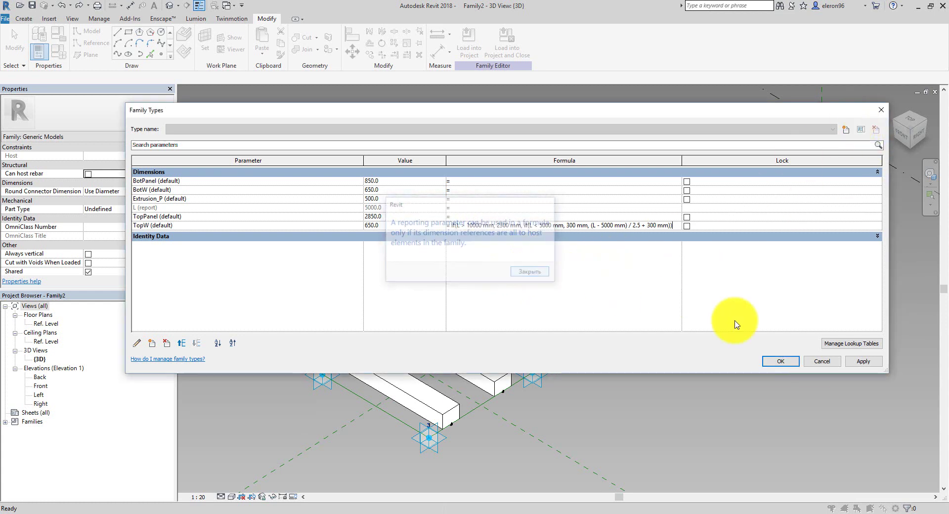
{"action": "left_click", "coordinate": [822, 361]}
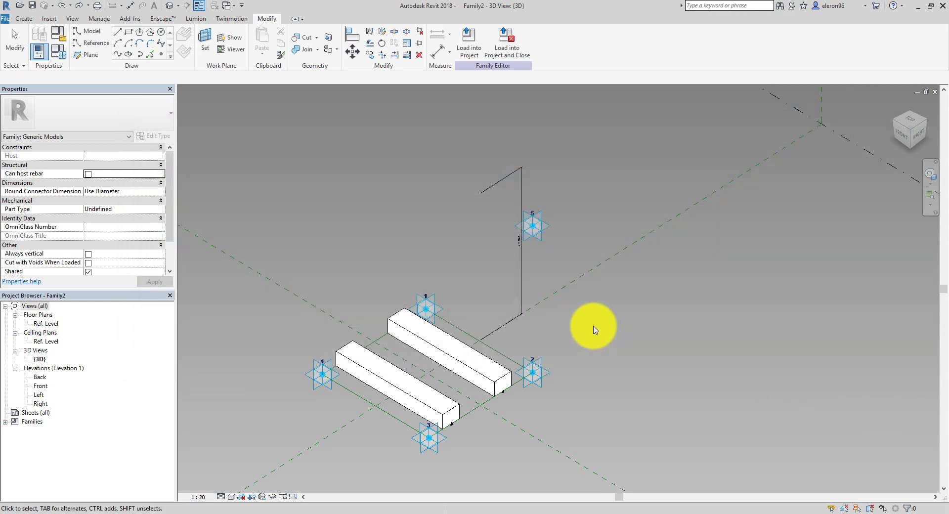
Step: Test-move adaptive point 2, then undo the move and the L dimension
{"action": "left_click", "coordinate": [539, 366]}
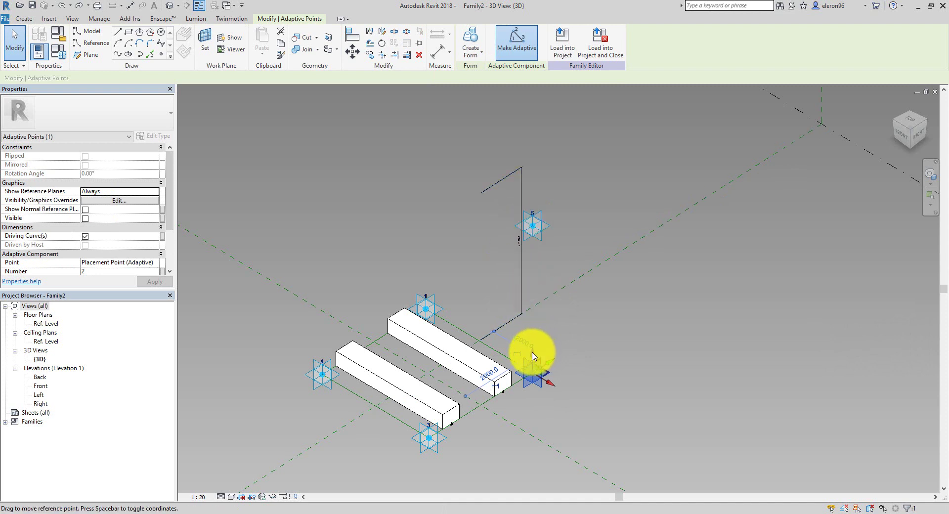
{"action": "left_click_drag", "start_coordinate": [533, 356], "coordinate": [534, 301]}
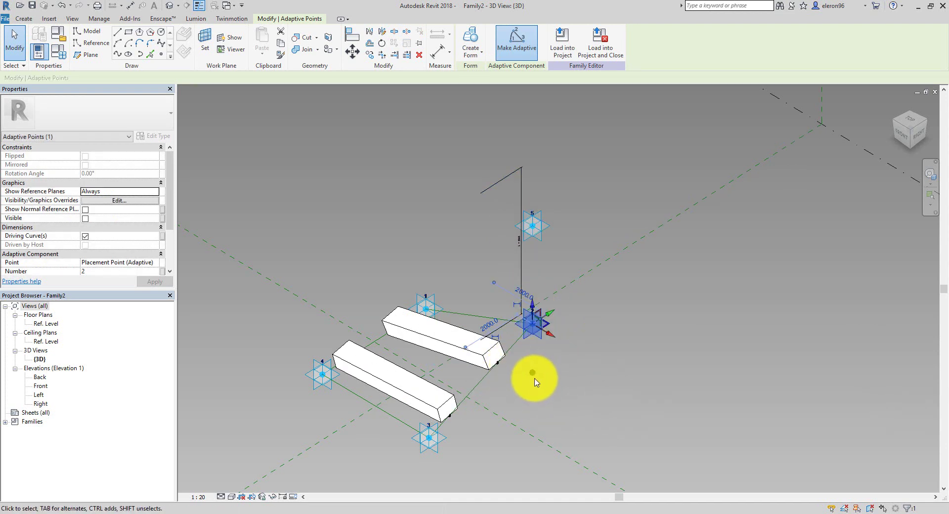
{"action": "key", "text": "ctrl+z"}
{"action": "left_click", "coordinate": [522, 275]}
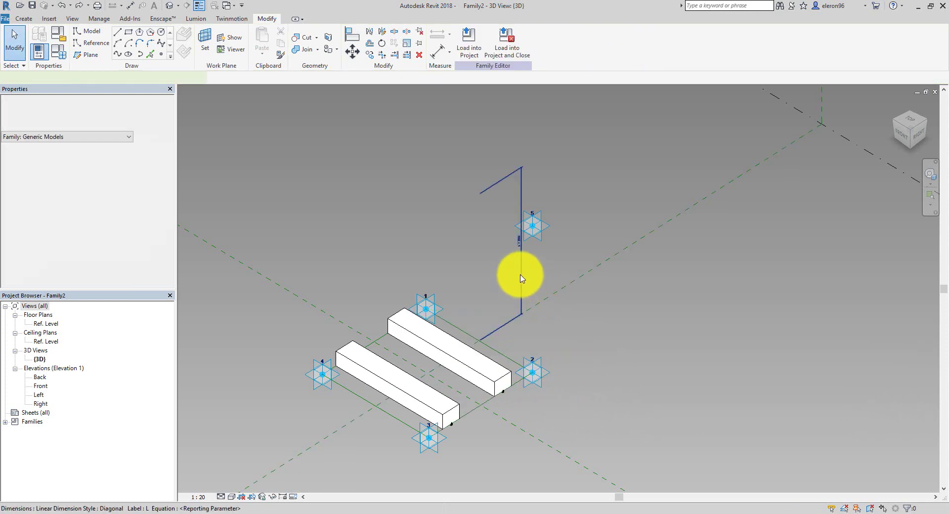
{"action": "key", "text": "ctrl+z"}
Step: Window-select around point 2, filter out Adaptive Points, then clear the selection
{"action": "left_click_drag", "start_coordinate": [578, 333], "coordinate": [576, 374]}
{"action": "left_click_drag", "start_coordinate": [514, 328], "coordinate": [602, 409]}
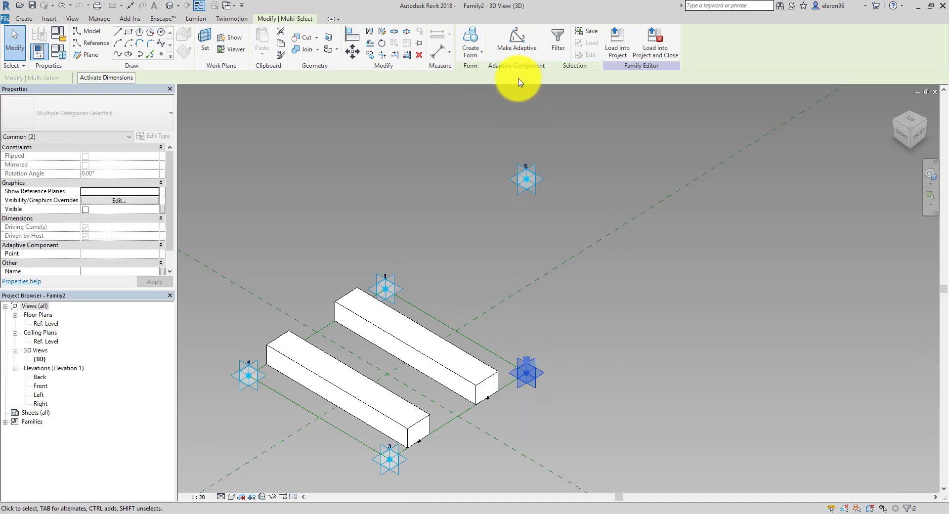
{"action": "left_click", "coordinate": [558, 42]}
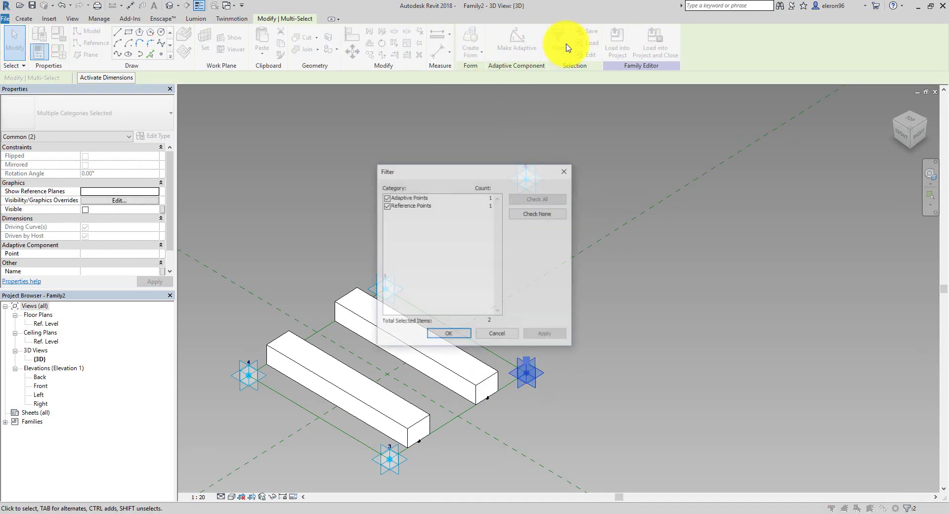
{"action": "left_click", "coordinate": [387, 198]}
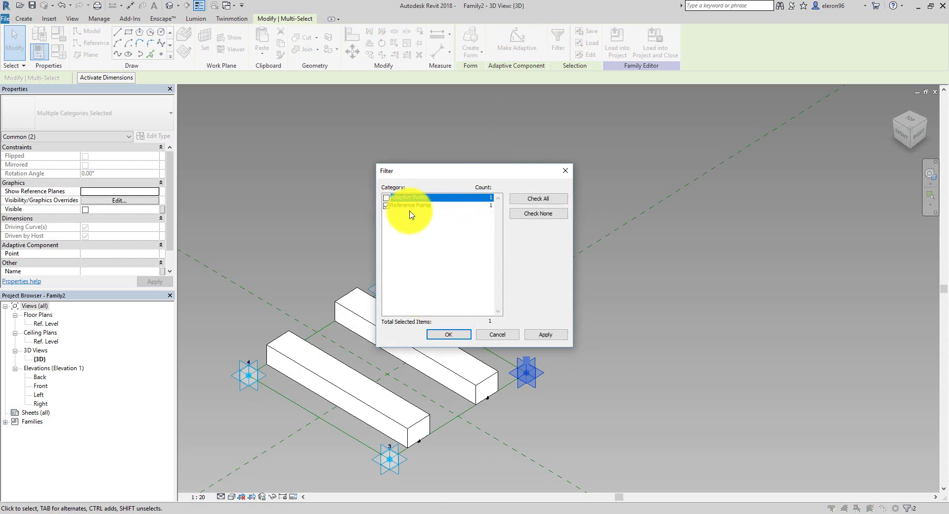
{"action": "left_click", "coordinate": [447, 335]}
{"action": "left_click", "coordinate": [557, 316]}
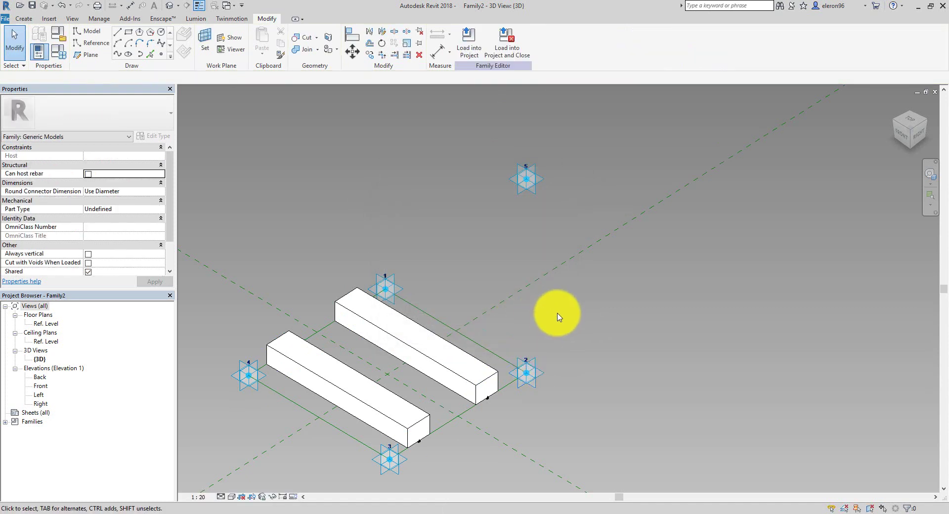
Step: Re-dimension from point 2 to point 5 and label it with L (report)
{"action": "left_click", "coordinate": [442, 55]}
{"action": "left_click", "coordinate": [525, 375]}
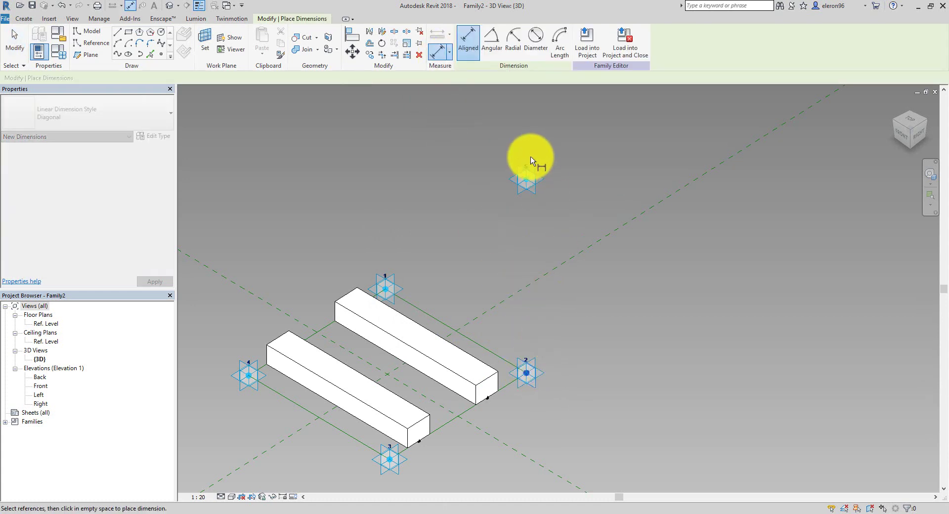
{"action": "left_click", "coordinate": [527, 180]}
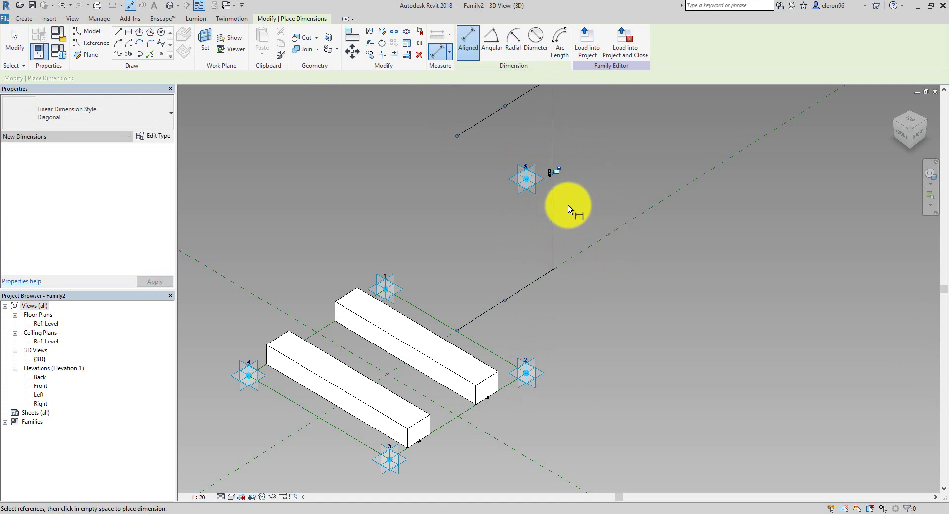
{"action": "left_click", "coordinate": [557, 200]}
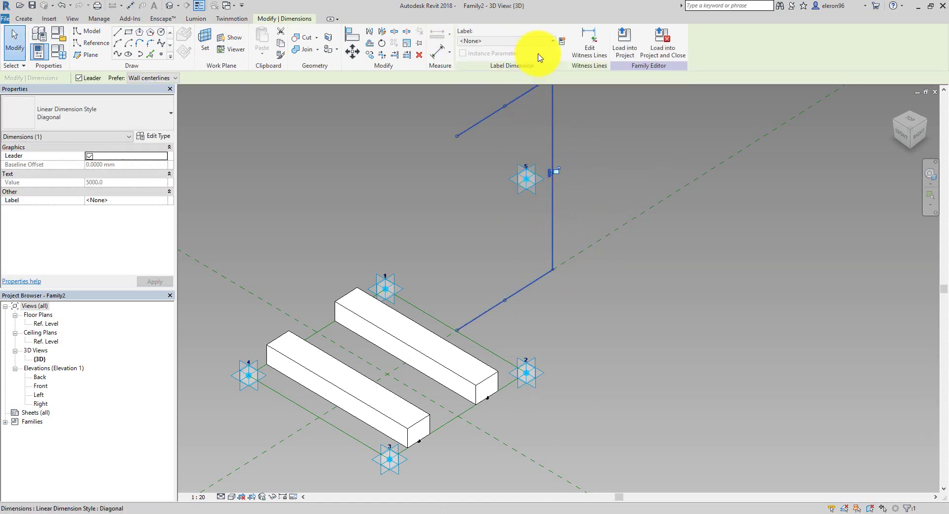
{"action": "middle_click_drag", "start_coordinate": [515, 176], "coordinate": [491, 201]}
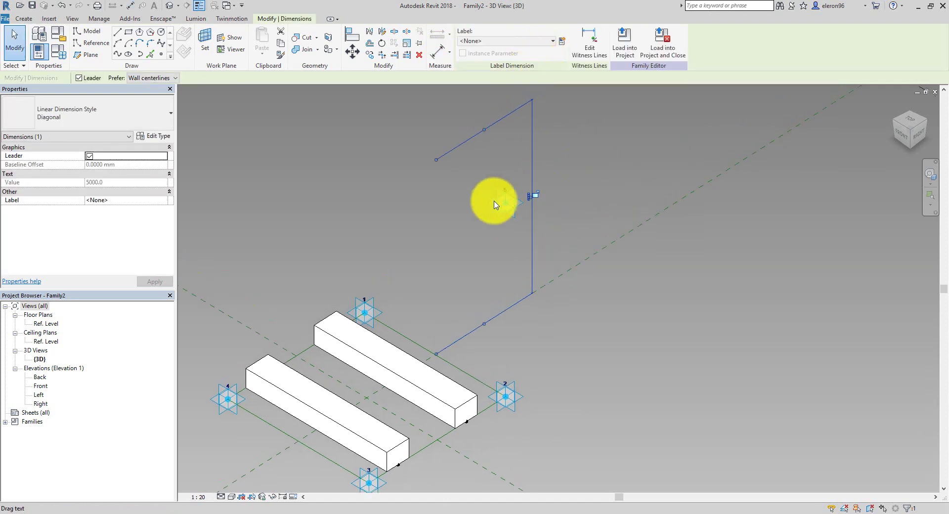
{"action": "left_click", "coordinate": [550, 42]}
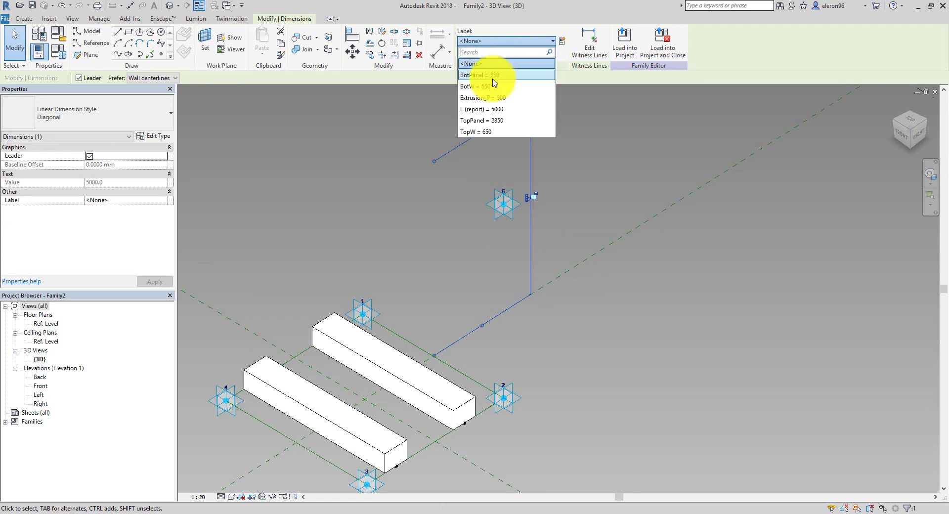
{"action": "left_click", "coordinate": [502, 109]}
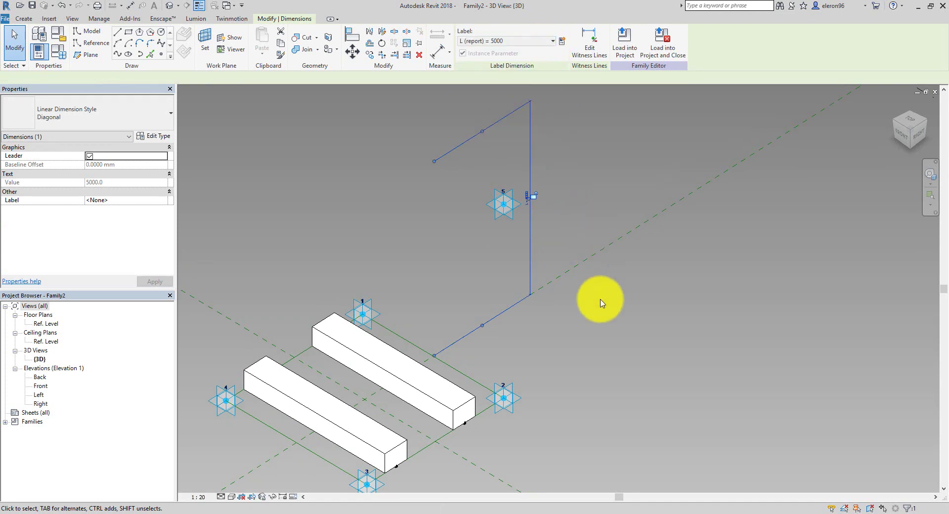
{"action": "left_click", "coordinate": [584, 306]}
Step: Zoom to fit and give TopW the 2300 mm L-based if() formula in Family Types
{"action": "scroll", "coordinate": [528, 229], "scroll_direction": "down", "scroll_amount": 2}
{"action": "left_click", "coordinate": [527, 228]}
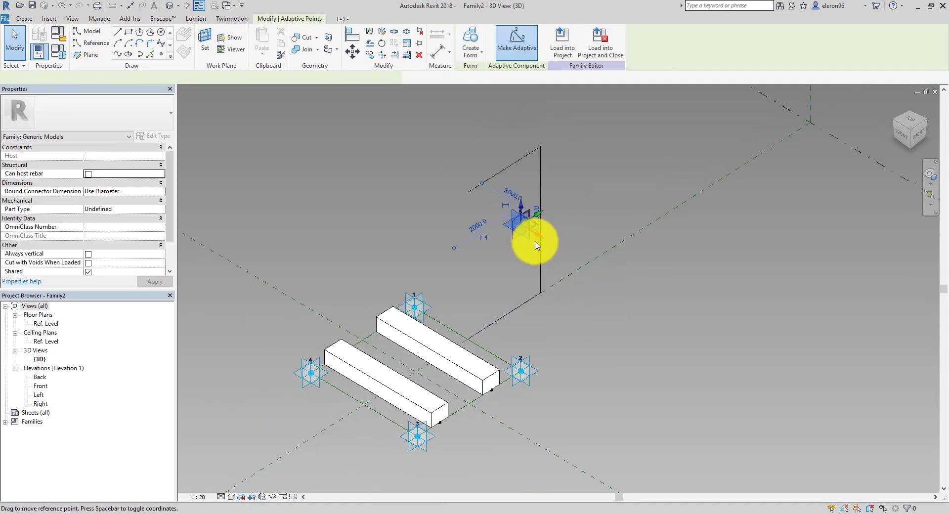
{"action": "middle_click_drag", "start_coordinate": [544, 225], "coordinate": [533, 257]}
{"action": "scroll", "coordinate": [533, 257], "scroll_direction": "up", "scroll_amount": 2}
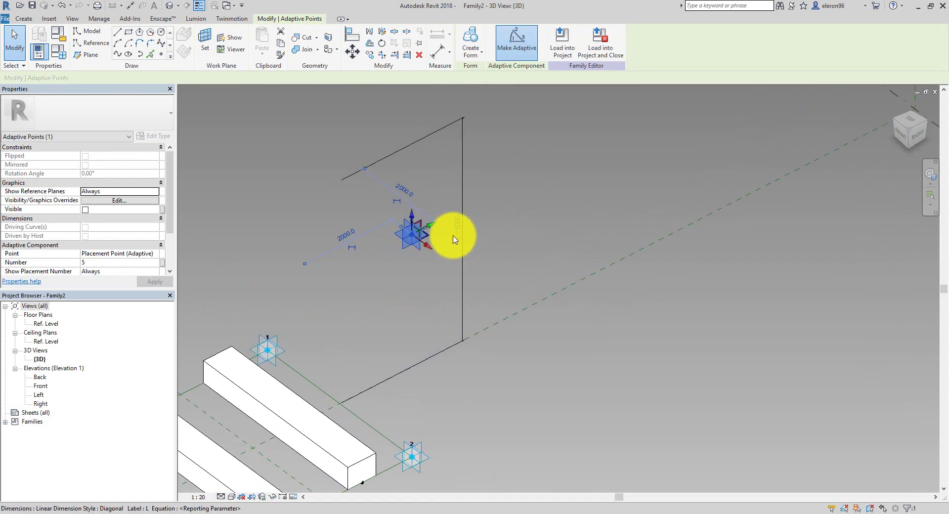
{"action": "left_click", "coordinate": [494, 272]}
{"action": "key", "text": "z"}
{"action": "key", "text": "f"}
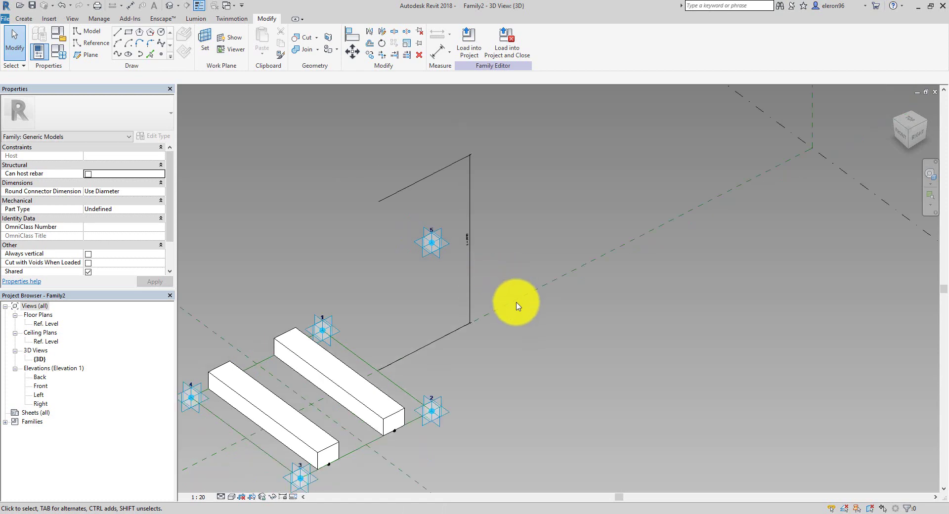
{"action": "left_click", "coordinate": [65, 56]}
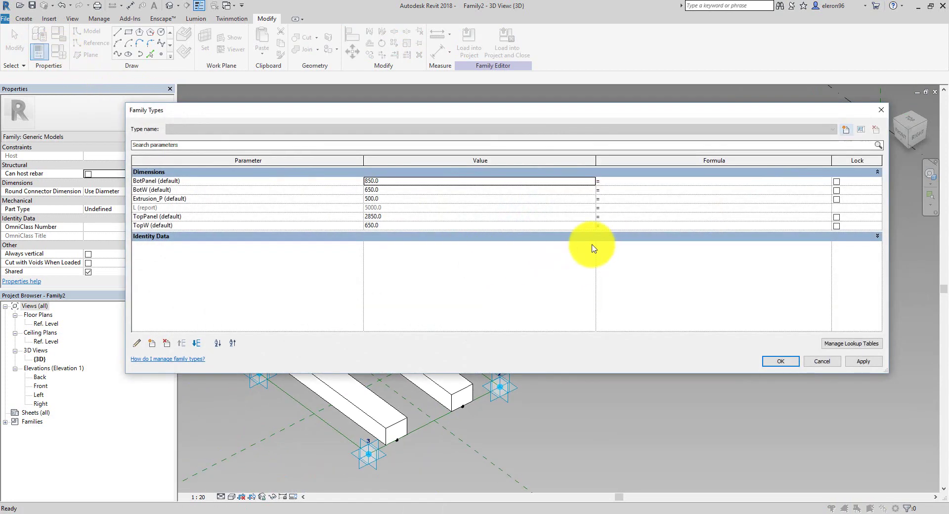
{"action": "left_click", "coordinate": [614, 226]}
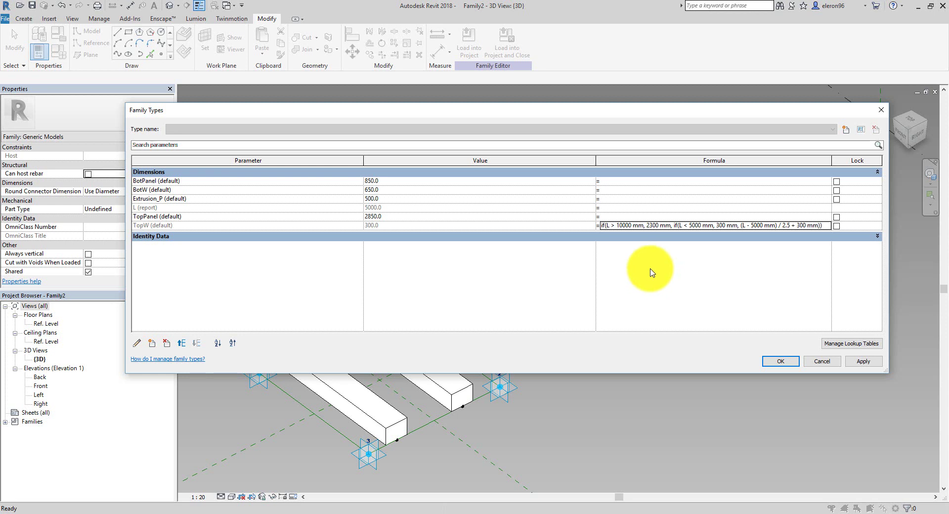
{"action": "left_click", "coordinate": [249, 513]}
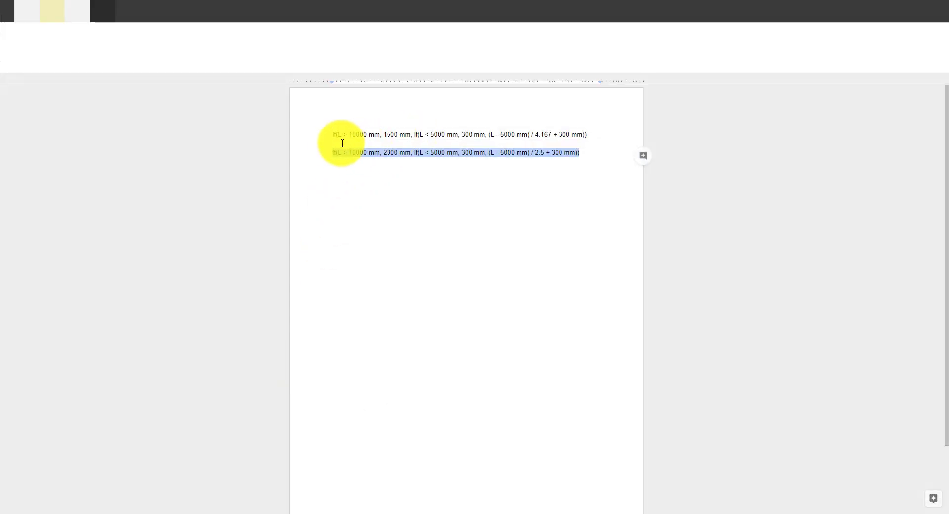
Step: Copy the first formula line, the 1500 mm version, and return to Revit
{"action": "mouse_move", "coordinate": [333, 135]}
{"action": "left_mouse_down"}
{"action": "mouse_move", "coordinate": [585, 137]}
{"action": "mouse_move", "coordinate": [328, 132]}
{"action": "left_mouse_up"}
{"action": "key", "text": "alt+Tab"}
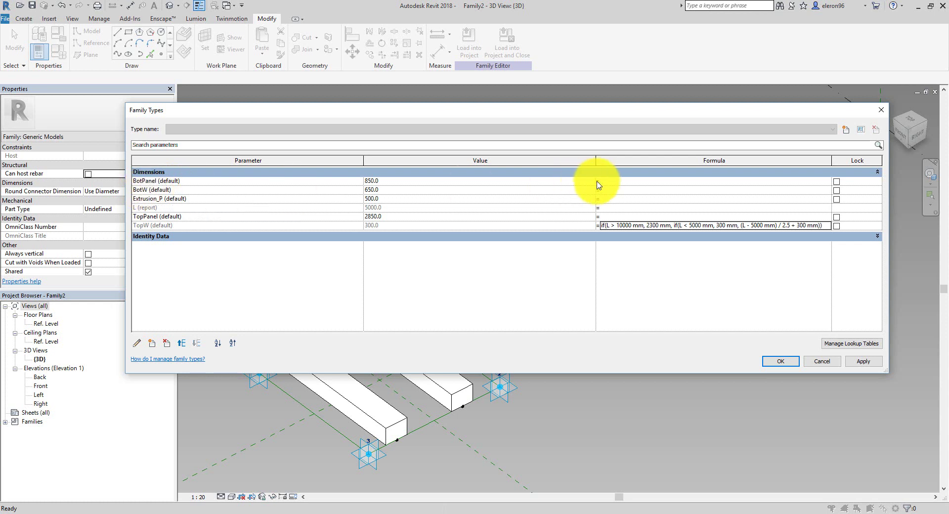
Step: Paste the 1500 mm L formula into BotW's Formula cell and apply it with OK
{"action": "left_click", "coordinate": [614, 190]}
{"action": "key", "text": "Return"}
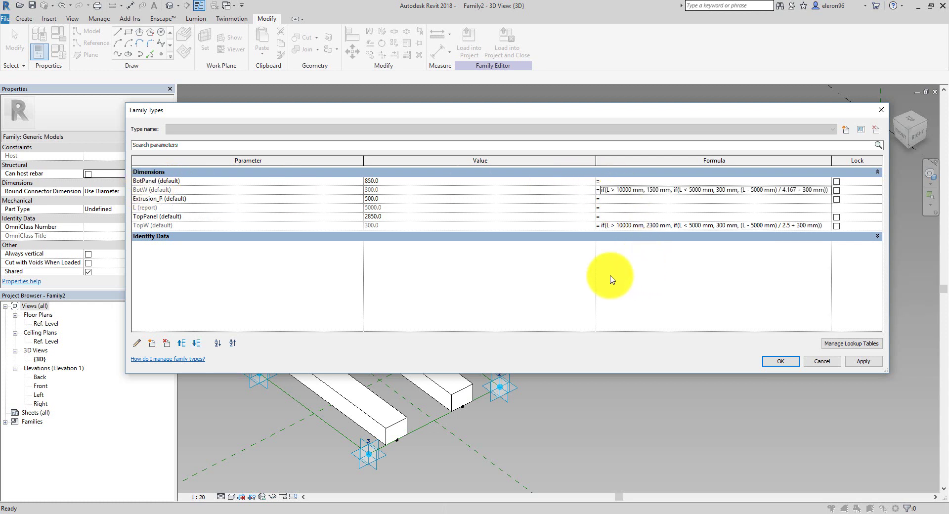
{"action": "left_click", "coordinate": [766, 365]}
{"action": "scroll", "coordinate": [549, 376], "scroll_direction": "down", "scroll_amount": 2}
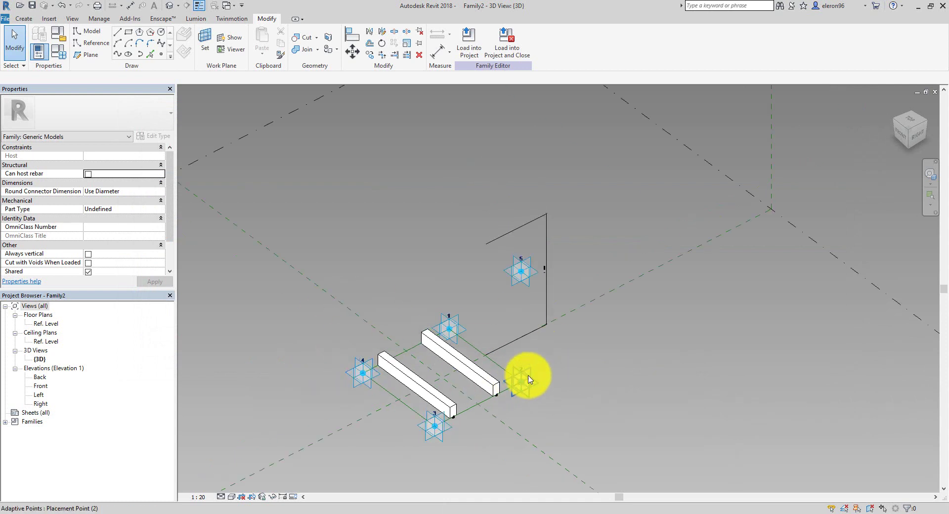
{"action": "scroll", "coordinate": [534, 346], "scroll_direction": "up", "scroll_amount": 1}
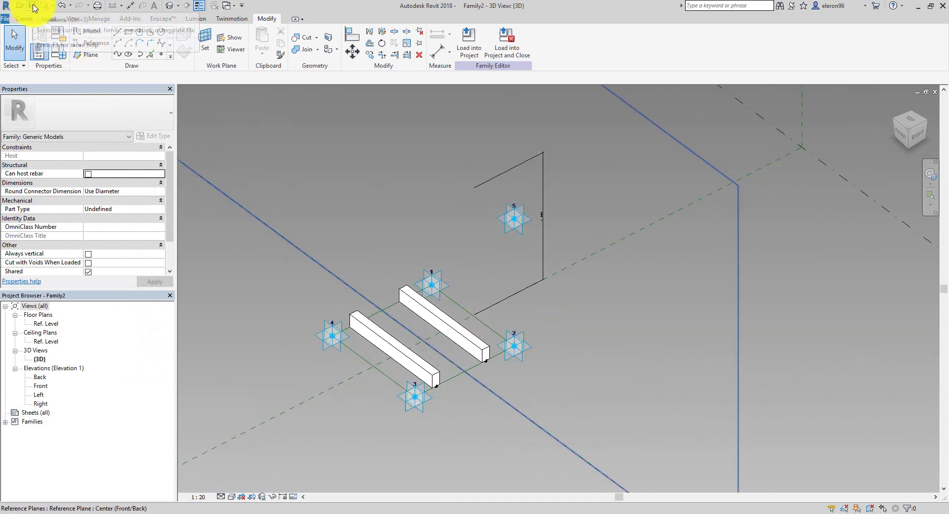
{"action": "mouse_move", "coordinate": [612, 336]}
{"action": "middle_mouse_down"}
{"action": "mouse_move", "coordinate": [608, 327]}
{"action": "mouse_move", "coordinate": [604, 344]}
{"action": "middle_mouse_up"}
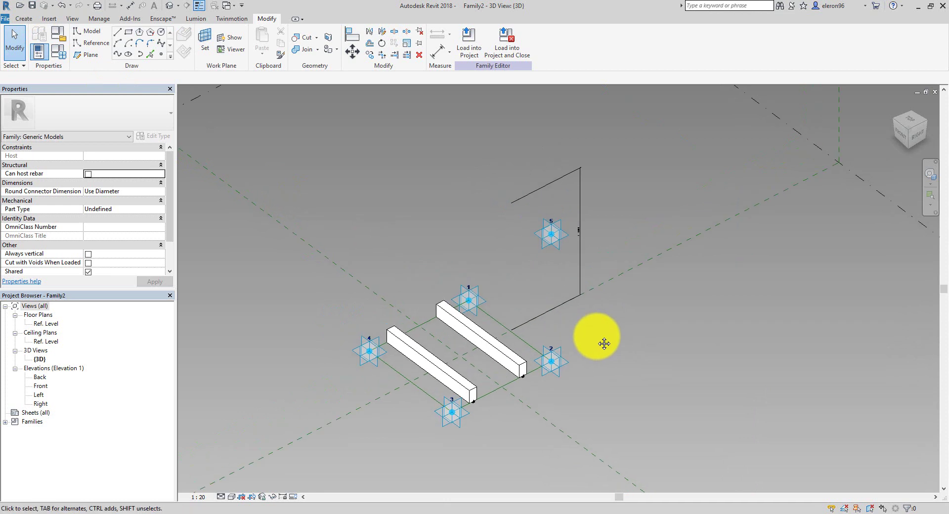
Step: Create a new project, Project1, from the Architectural Template, opening its Level 1 floor plan
{"action": "left_click", "coordinate": [6, 18]}
{"action": "mouse_move", "coordinate": [63, 57]}
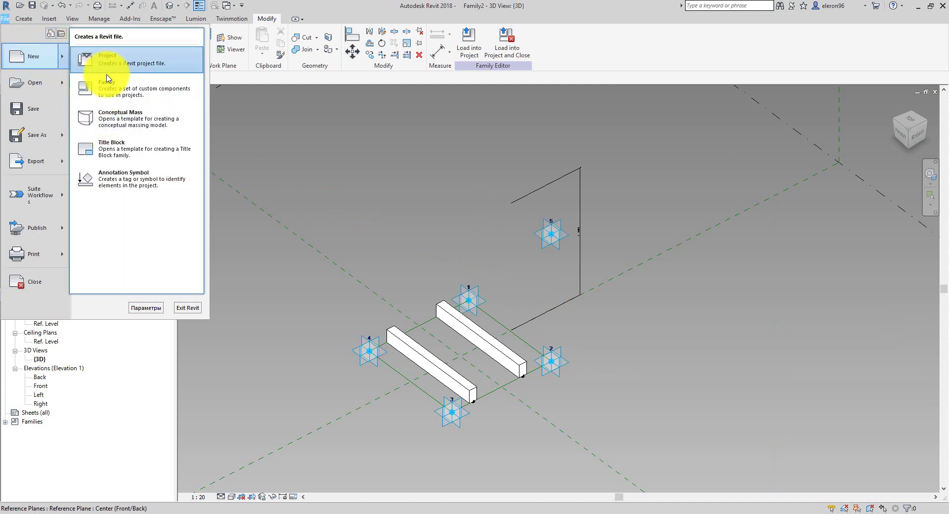
{"action": "left_click", "coordinate": [133, 61]}
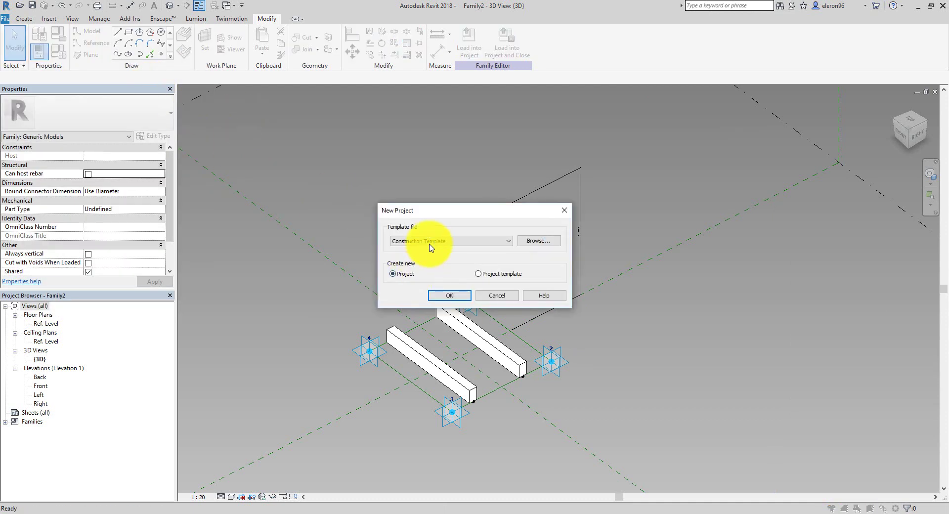
{"action": "left_click", "coordinate": [431, 241]}
{"action": "left_click", "coordinate": [431, 263]}
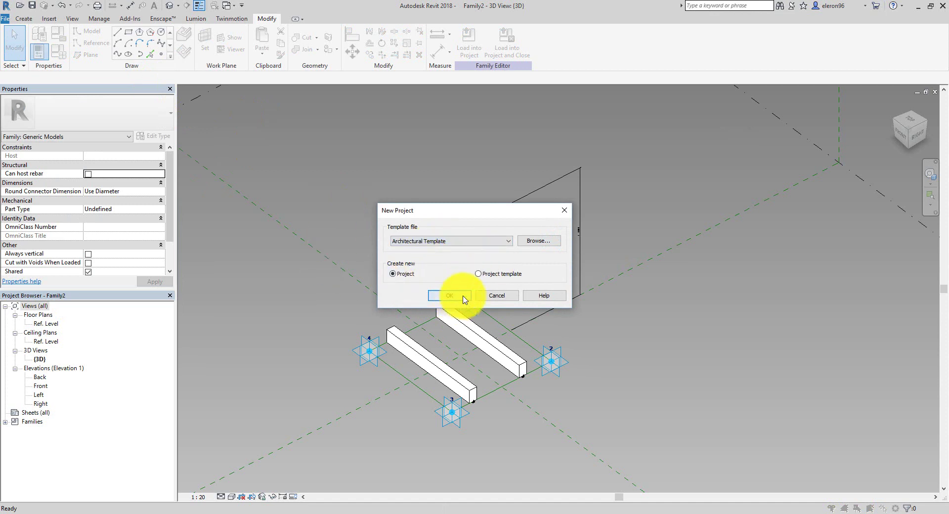
{"action": "left_click", "coordinate": [464, 297]}
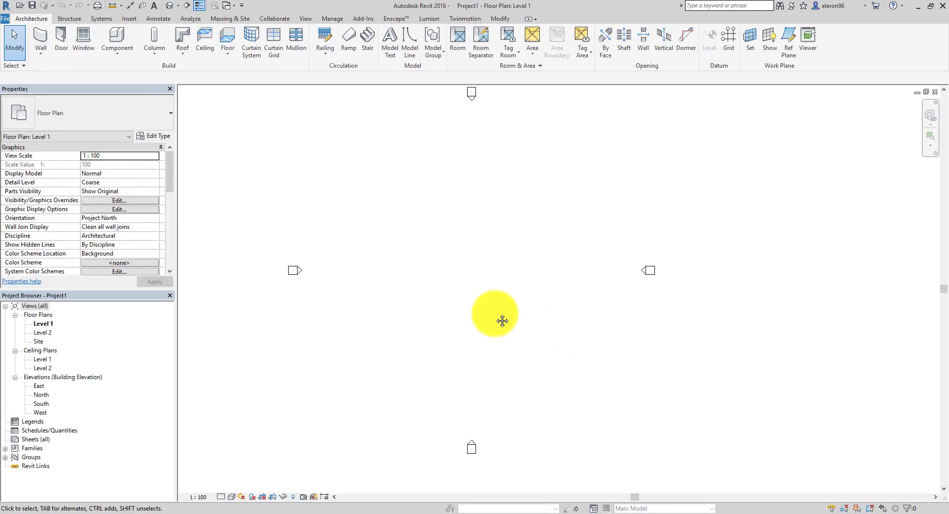
Step: Start an in-place mass named Mass 1 and sketch a 19000 × 9000 rectangle on Level 1
{"action": "middle_click_drag", "start_coordinate": [502, 321], "coordinate": [479, 311]}
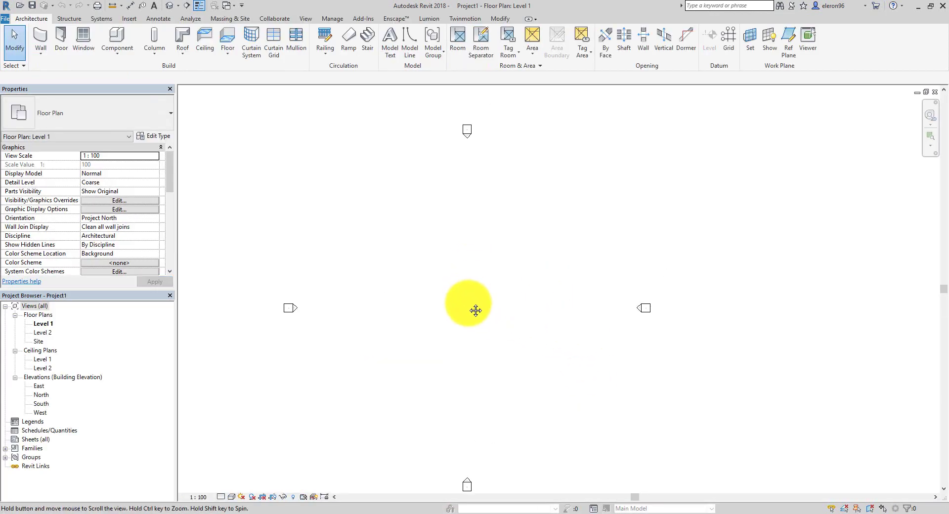
{"action": "left_click", "coordinate": [236, 21]}
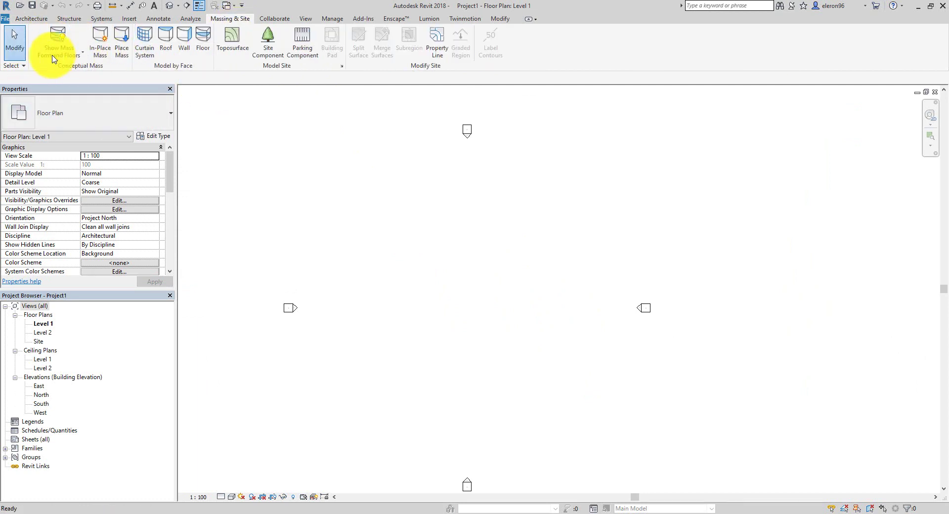
{"action": "left_click", "coordinate": [100, 44]}
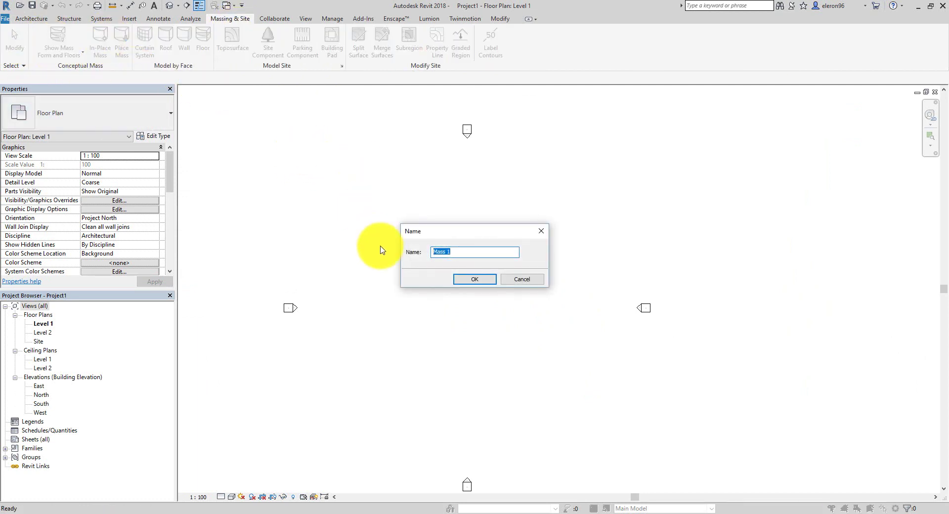
{"action": "left_click", "coordinate": [473, 280]}
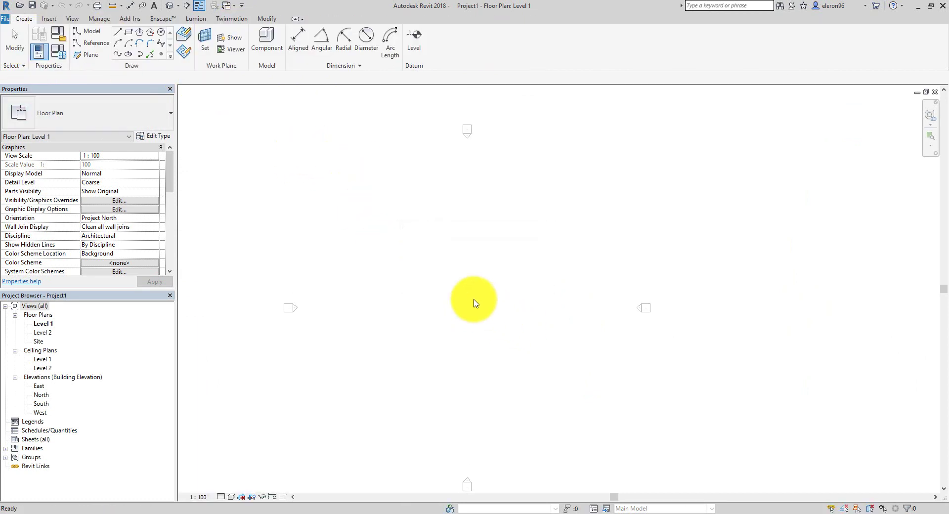
{"action": "left_click", "coordinate": [128, 32]}
{"action": "left_click", "coordinate": [343, 201]}
{"action": "left_click", "coordinate": [597, 408]}
{"action": "left_click", "coordinate": [407, 264]}
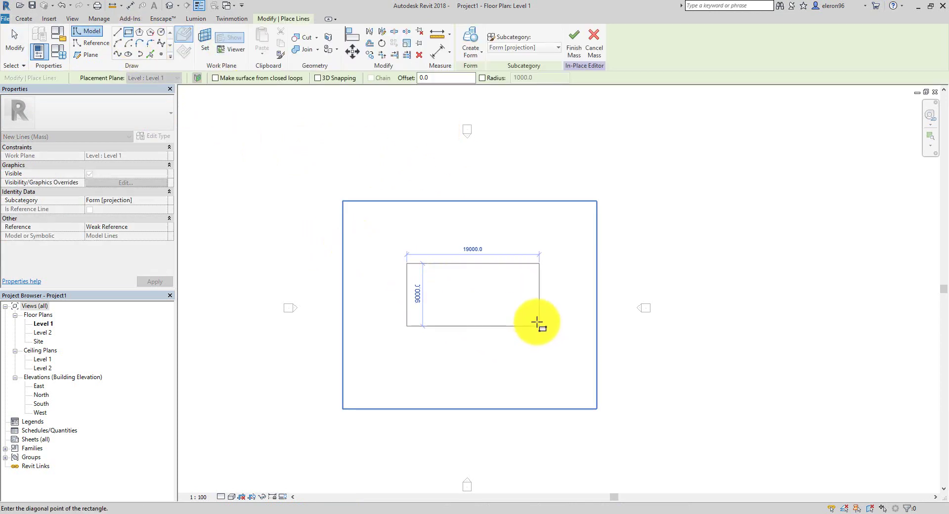
{"action": "left_click", "coordinate": [557, 340]}
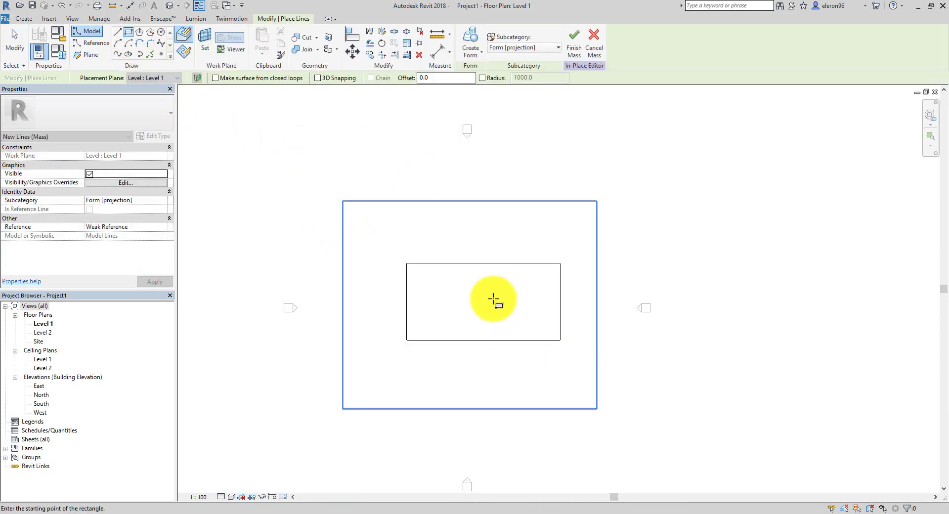
Step: Extrude the rectangle into a solid box and raise its top face well above Level 2 in North elevation
{"action": "scroll", "coordinate": [492, 303], "scroll_direction": "up", "scroll_amount": 4}
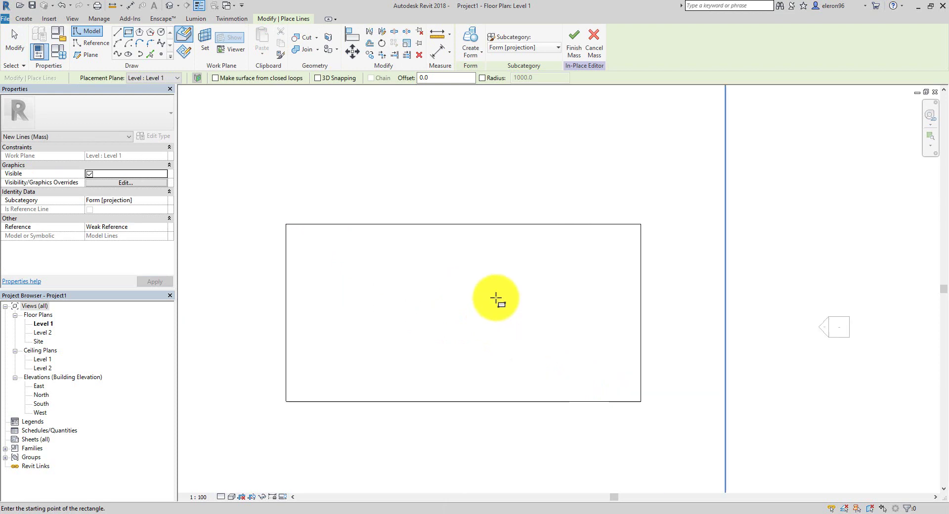
{"action": "left_click", "coordinate": [478, 36]}
{"action": "scroll", "coordinate": [528, 192], "scroll_direction": "down", "scroll_amount": 3}
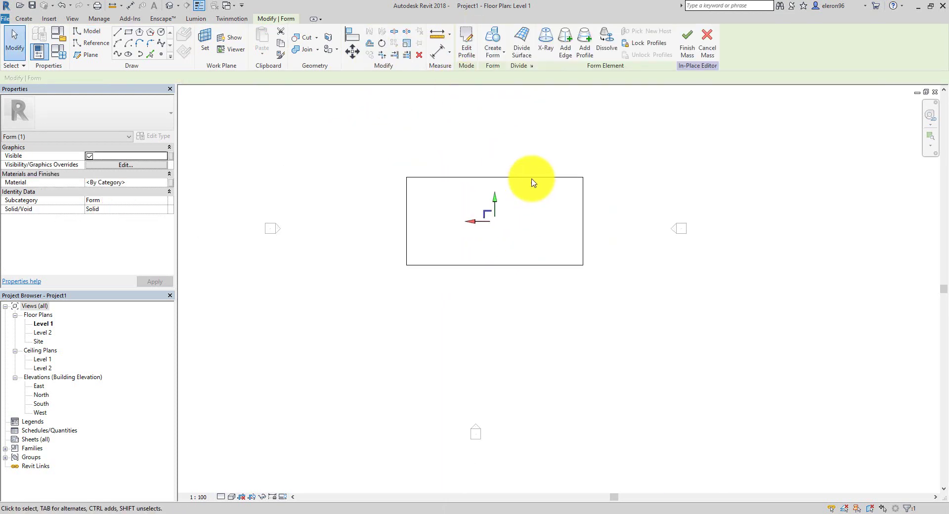
{"action": "double_click", "coordinate": [42, 397]}
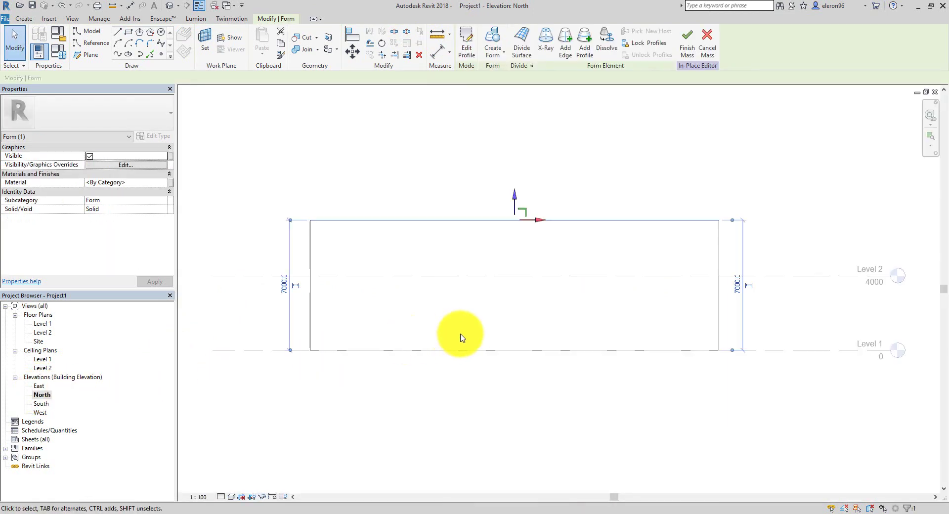
{"action": "scroll", "coordinate": [447, 349], "scroll_direction": "down", "scroll_amount": 2}
{"action": "left_click_drag", "start_coordinate": [462, 290], "coordinate": [462, 213]}
{"action": "left_click", "coordinate": [632, 293]}
{"action": "scroll", "coordinate": [574, 318], "scroll_direction": "up", "scroll_amount": 1}
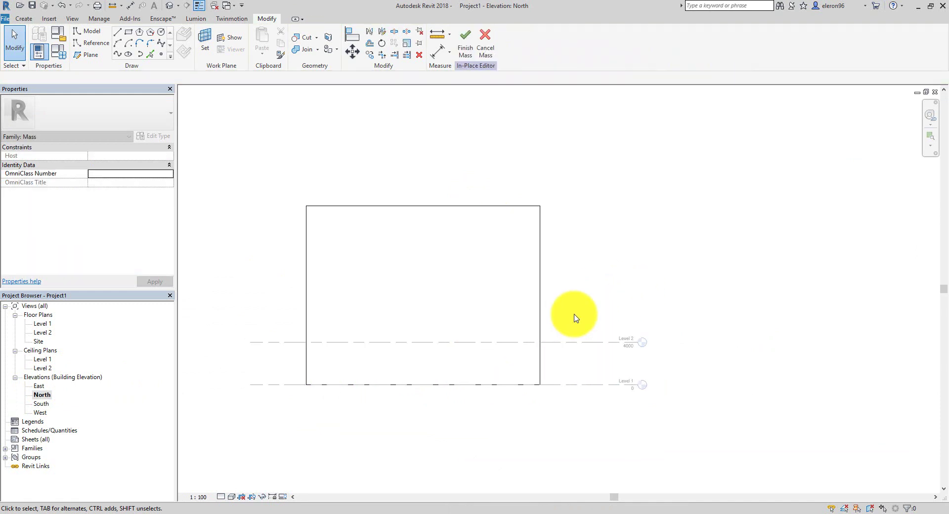
Step: Finish the mass, then copy the level up 4000 twice to add Level 3 (8000) and Level 4 (12000)
{"action": "left_click", "coordinate": [464, 49]}
{"action": "left_click", "coordinate": [578, 347]}
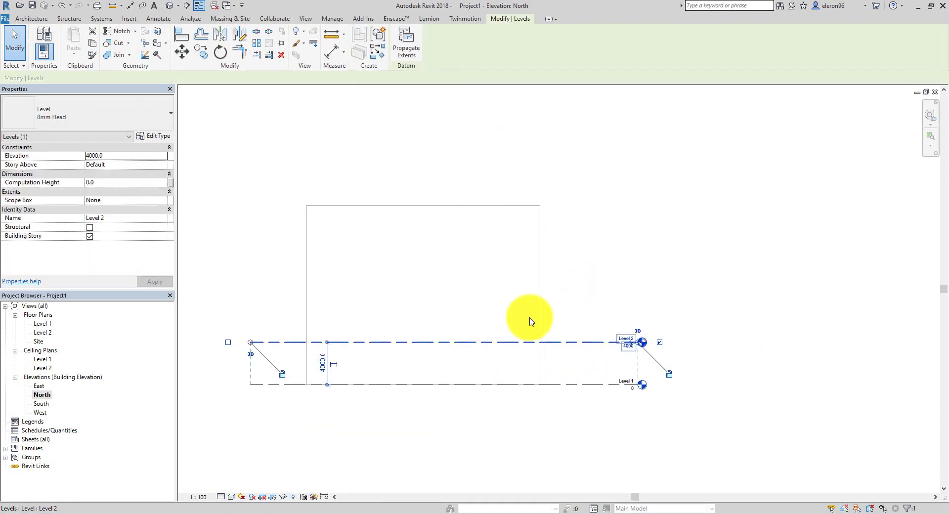
{"action": "left_click", "coordinate": [201, 51]}
{"action": "left_click", "coordinate": [571, 389]}
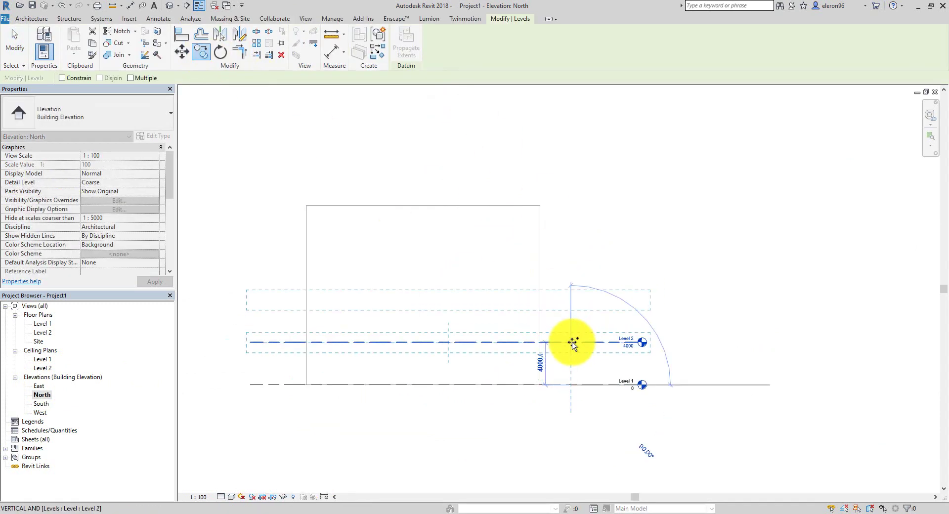
{"action": "left_click", "coordinate": [572, 344]}
{"action": "left_click", "coordinate": [201, 52]}
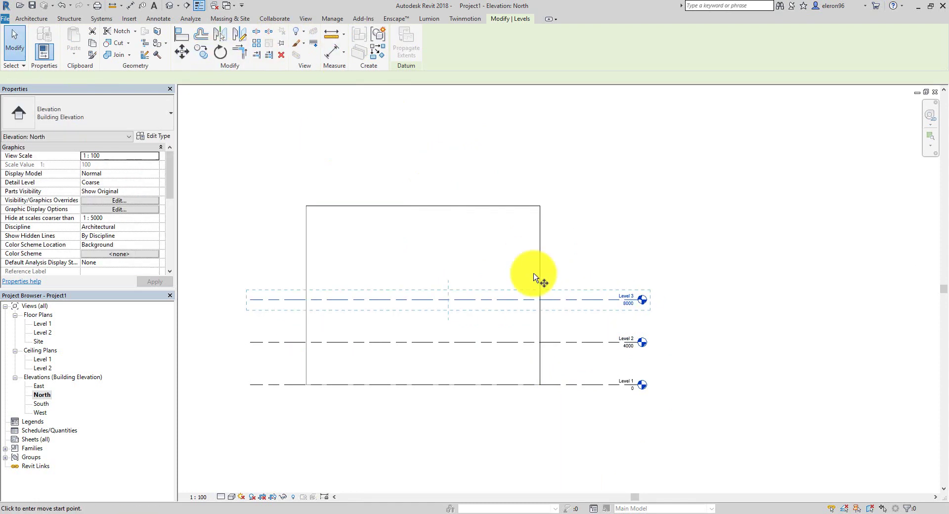
{"action": "left_click", "coordinate": [565, 342]}
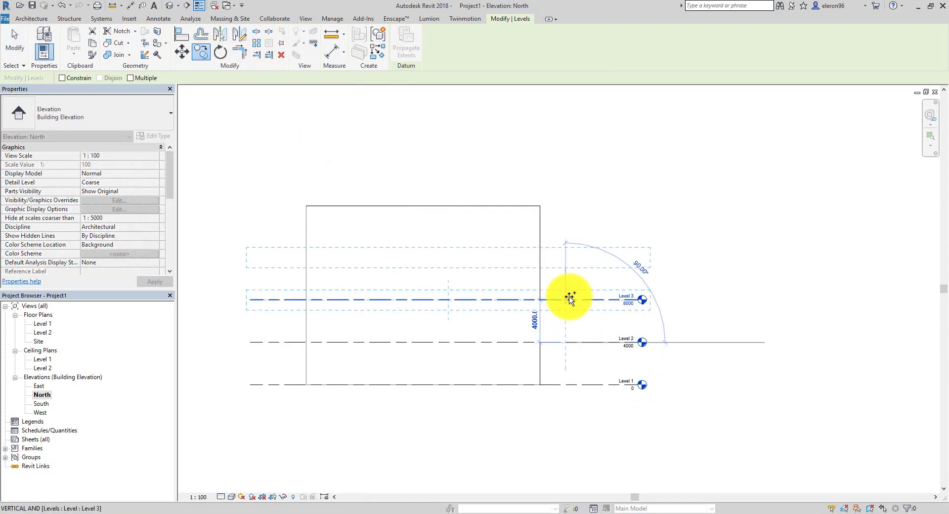
{"action": "left_click", "coordinate": [570, 298]}
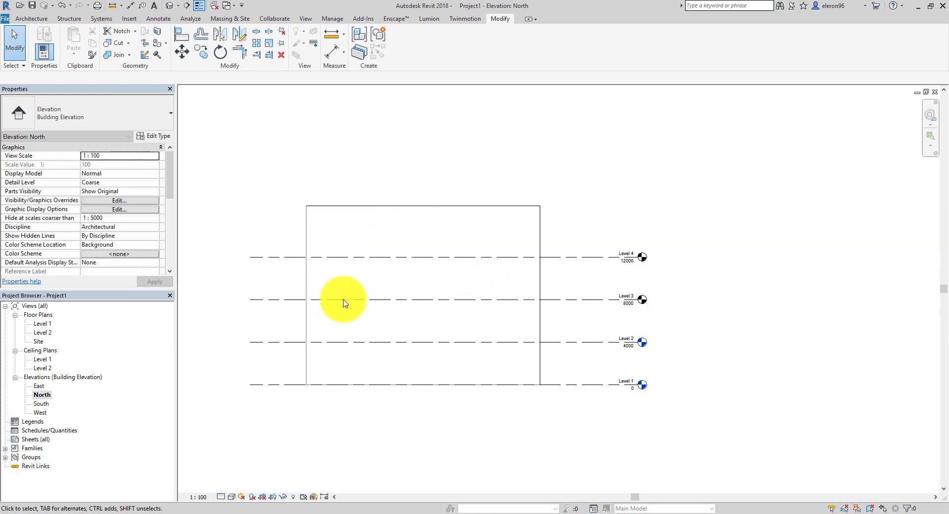
Step: Switch to the default 3D view and orbit around the mass box
{"action": "middle_click_drag", "start_coordinate": [327, 345], "coordinate": [339, 335]}
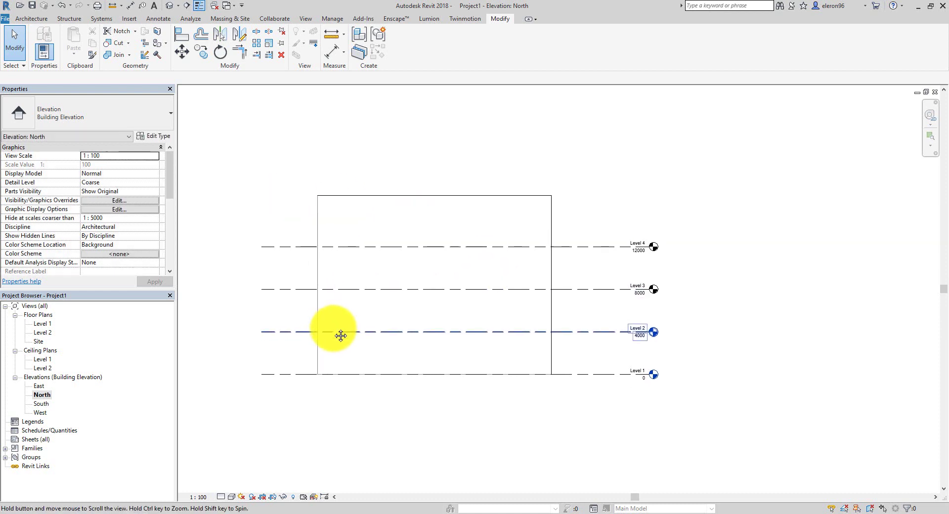
{"action": "left_click", "coordinate": [169, 6]}
{"action": "middle_click_drag", "start_coordinate": [392, 239], "coordinate": [532, 313], "text": "shift"}
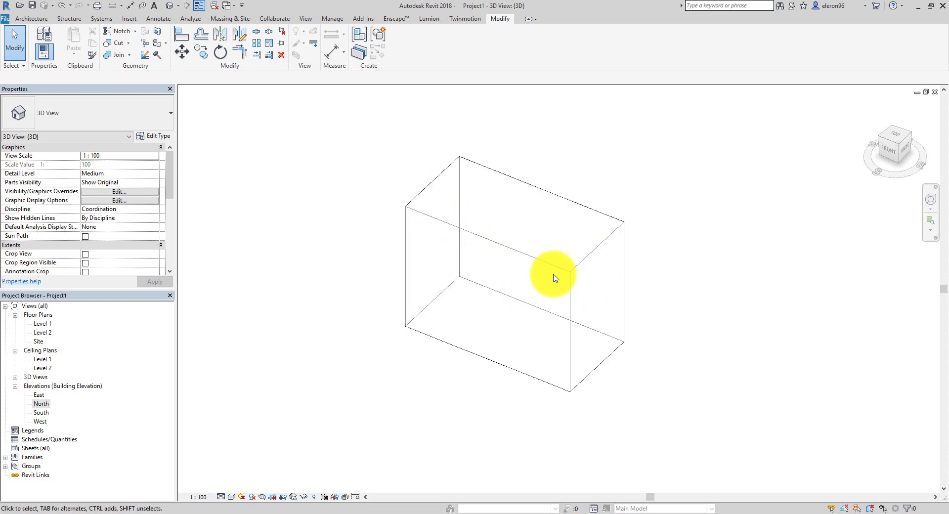
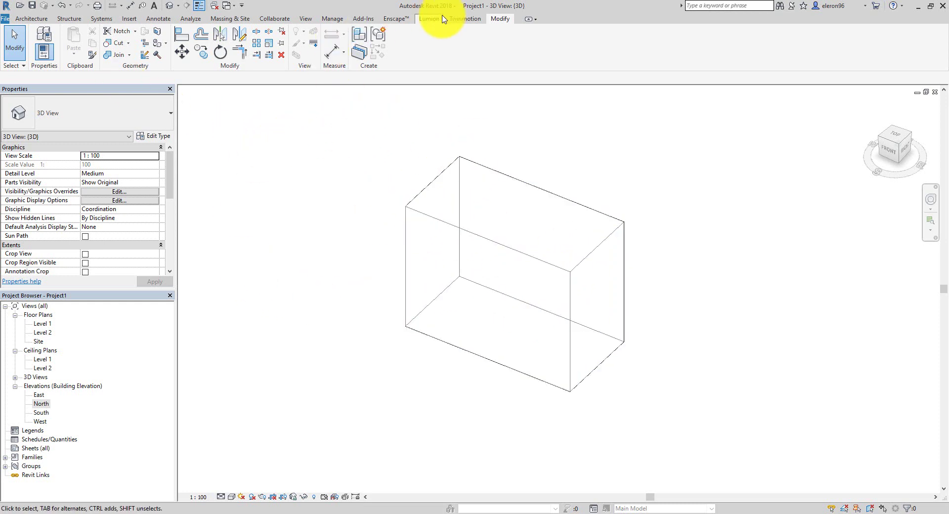
Step: Open the Level 1 floor plan and centre the mass outline in view
{"action": "double_click", "coordinate": [42, 325]}
{"action": "middle_click_drag", "start_coordinate": [562, 314], "coordinate": [548, 405]}
{"action": "scroll", "coordinate": [466, 263], "scroll_direction": "up", "scroll_amount": 3}
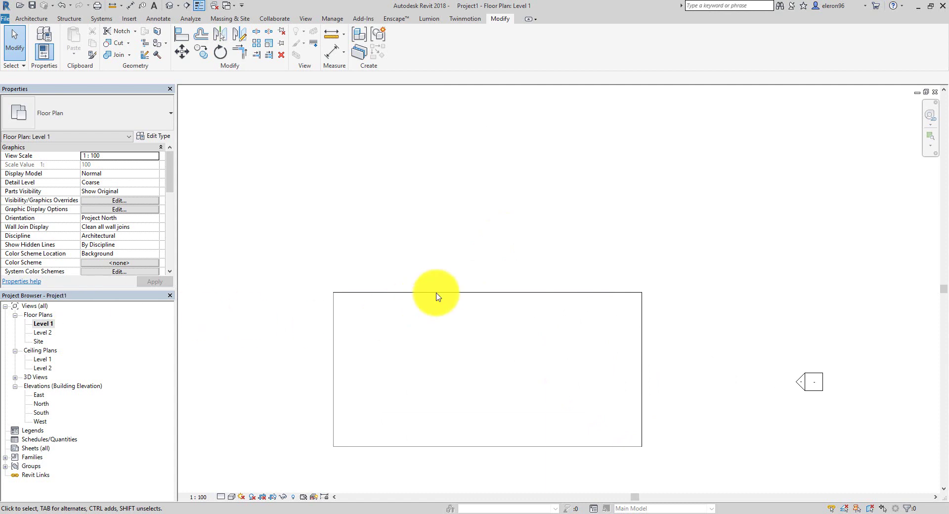
{"action": "middle_click_drag", "start_coordinate": [496, 269], "coordinate": [457, 248]}
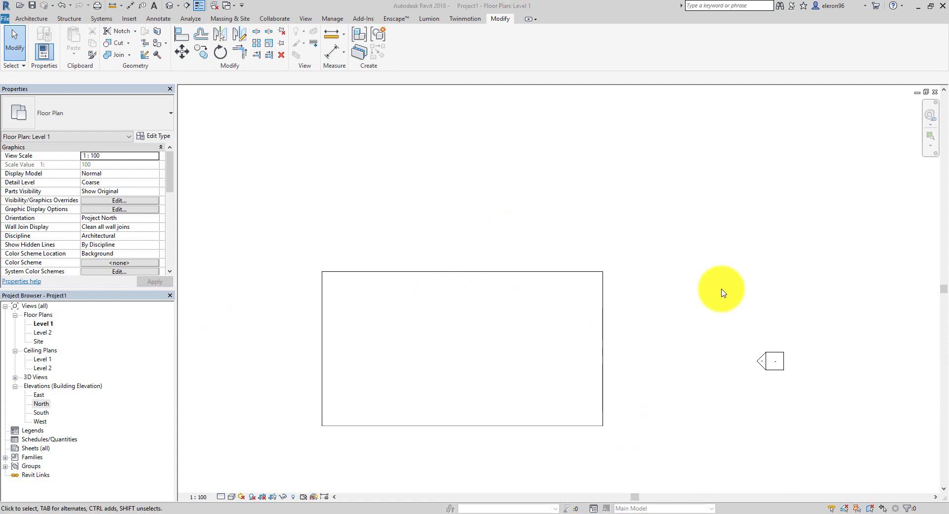
Step: Draw a reference plane along the mass's top edge and drag it upward beyond the box
{"action": "left_click", "coordinate": [31, 18]}
{"action": "left_click", "coordinate": [789, 39]}
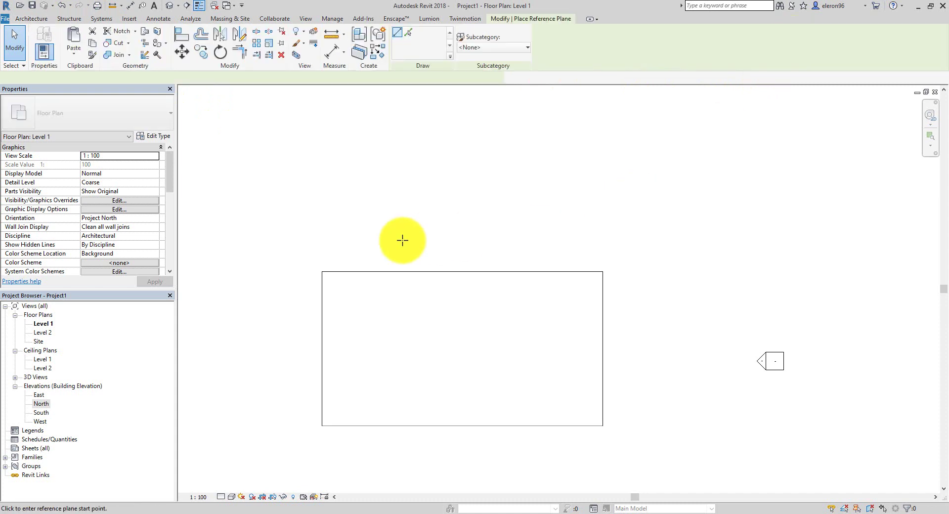
{"action": "left_click", "coordinate": [322, 271]}
{"action": "left_click", "coordinate": [604, 272]}
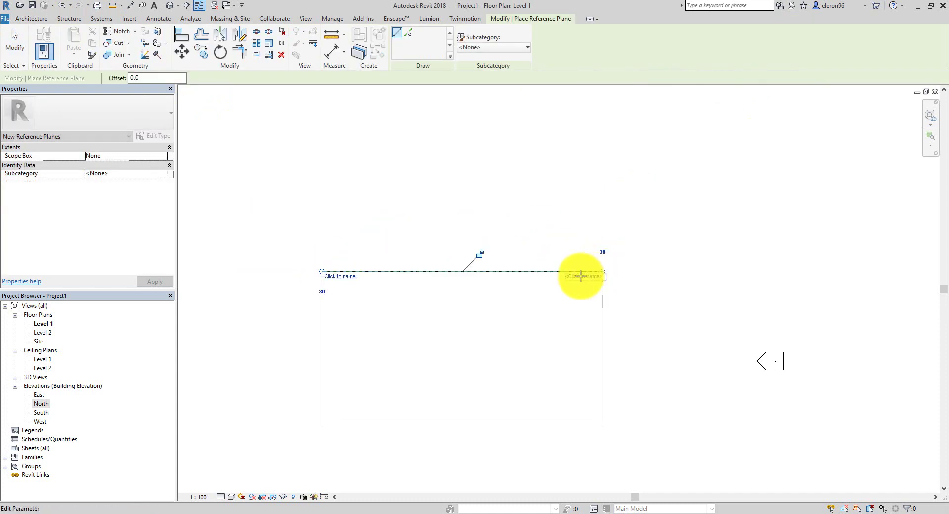
{"action": "key", "text": "Escape"}
{"action": "key", "text": "Escape"}
{"action": "left_click_drag", "start_coordinate": [266, 218], "coordinate": [715, 313]}
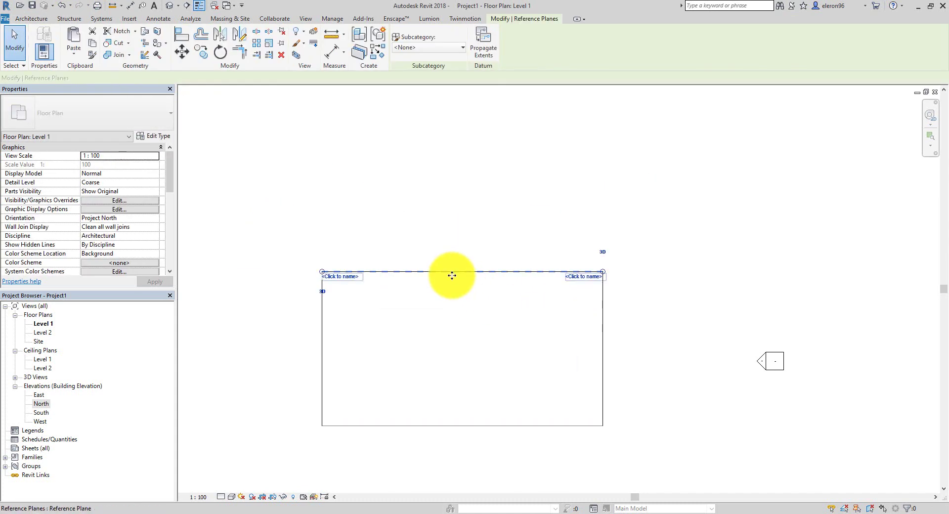
{"action": "left_click_drag", "start_coordinate": [451, 272], "coordinate": [452, 243]}
Step: Dimension the reference plane to the mass's top edge, change 2009 to 5000, then delete the dimension
{"action": "key", "text": "Escape"}
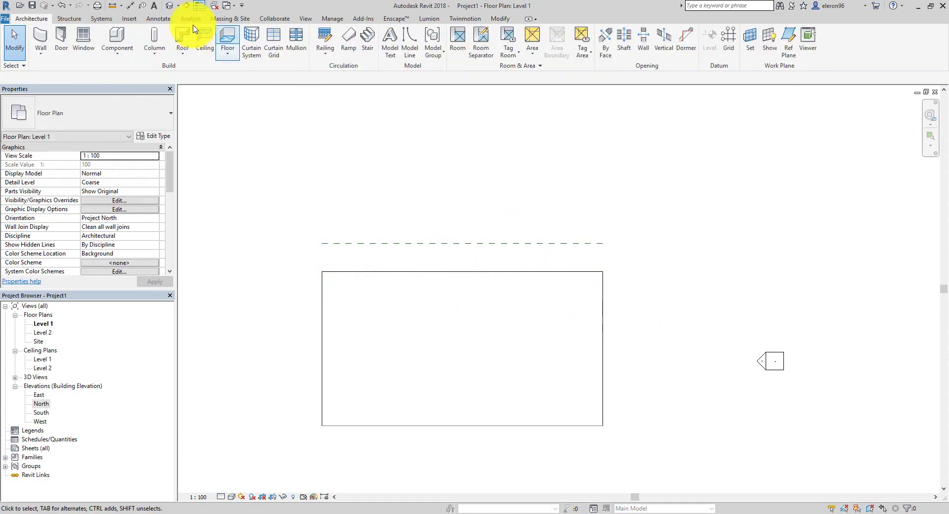
{"action": "left_click", "coordinate": [130, 6]}
{"action": "left_click", "coordinate": [364, 243]}
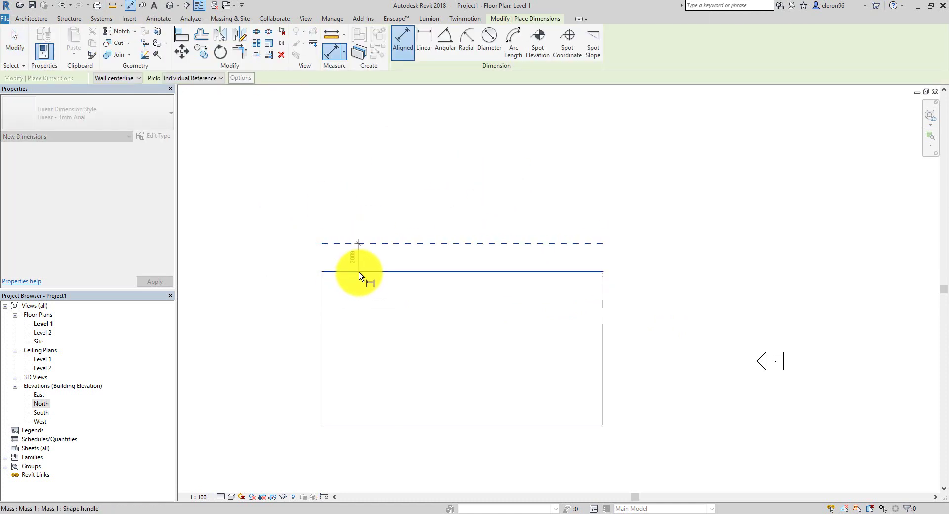
{"action": "left_click", "coordinate": [364, 272]}
{"action": "left_click", "coordinate": [256, 223]}
{"action": "key", "text": "Escape"}
{"action": "key", "text": "Escape"}
{"action": "left_click", "coordinate": [372, 244]}
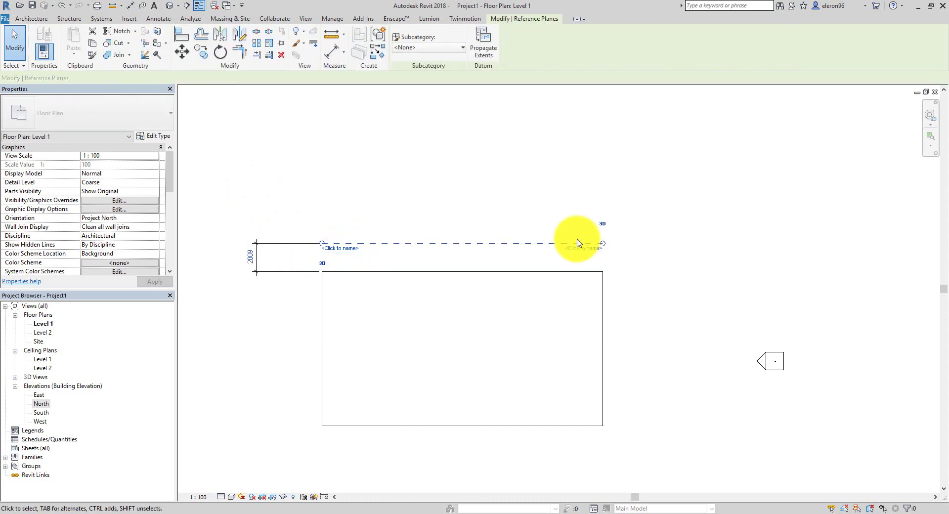
{"action": "left_click", "coordinate": [250, 257]}
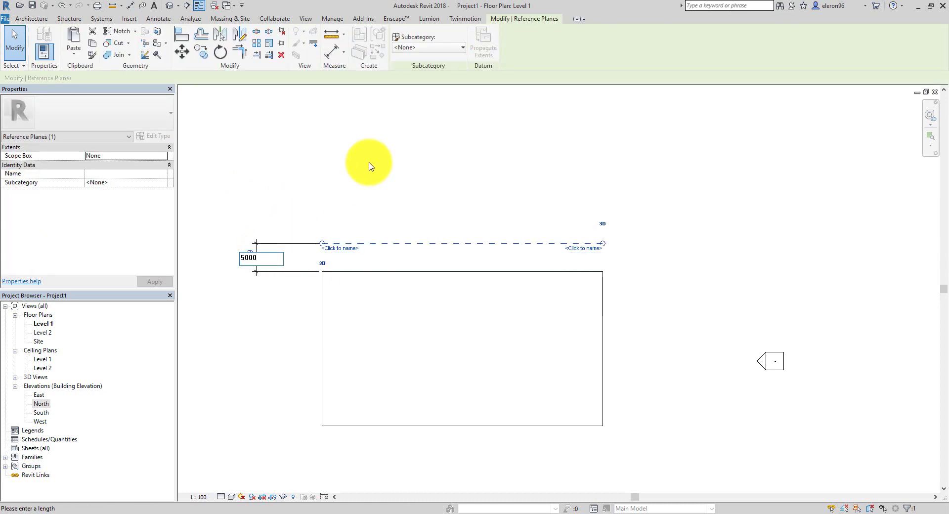
{"action": "key", "text": "Return"}
{"action": "left_click", "coordinate": [369, 166]}
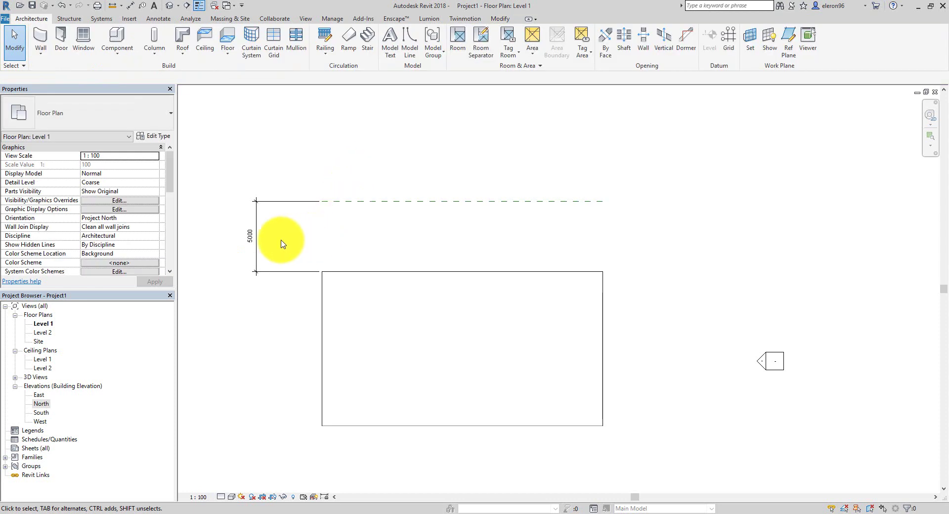
{"action": "left_click", "coordinate": [257, 235]}
{"action": "key", "text": "Delete"}
Step: Name the reference plane 'A'
{"action": "left_click", "coordinate": [395, 206]}
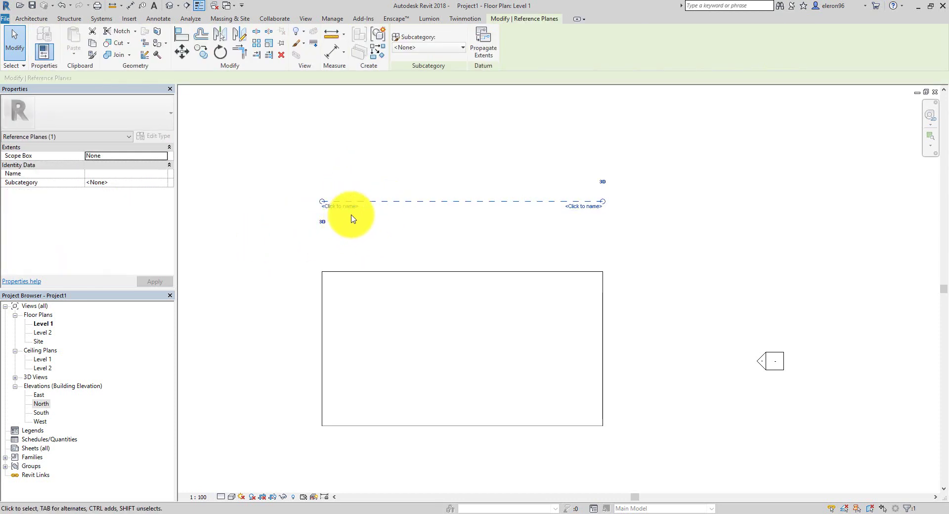
{"action": "left_click", "coordinate": [336, 208]}
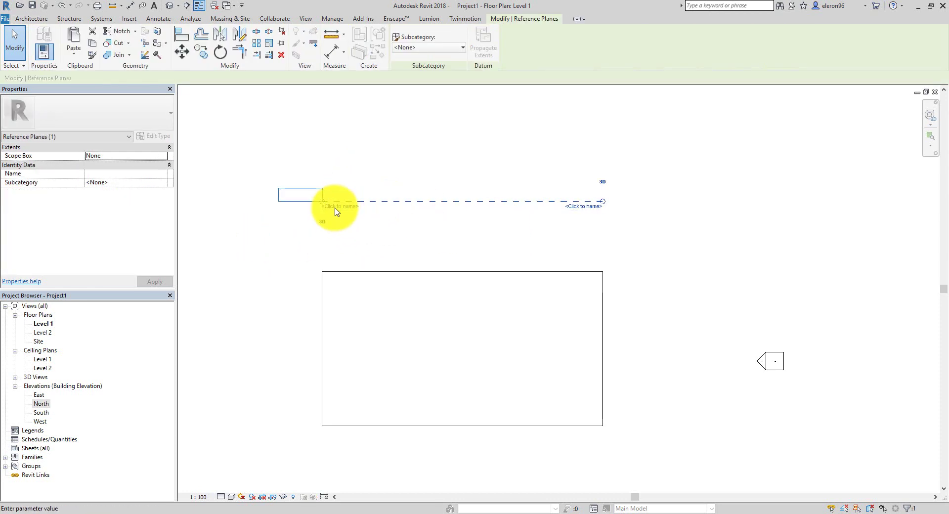
{"action": "key", "text": "Return"}
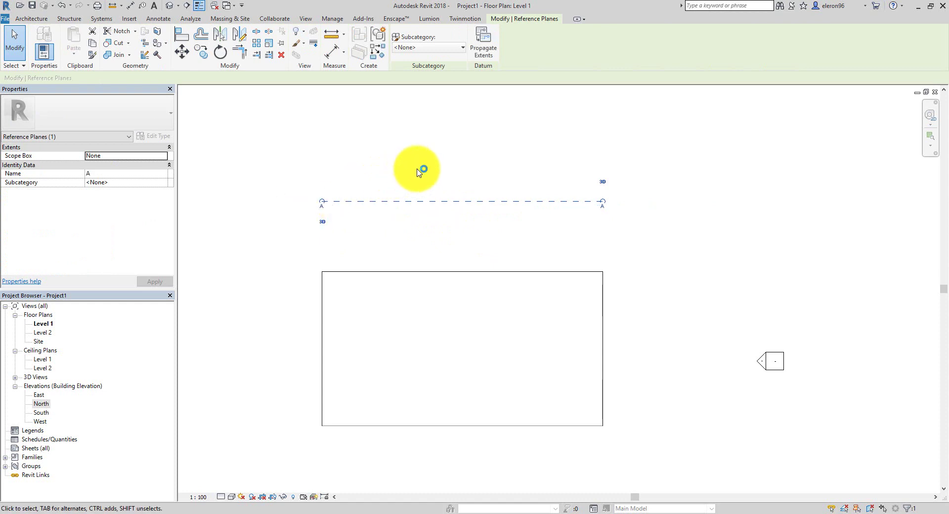
{"action": "left_click", "coordinate": [430, 164]}
Step: In the North elevation, start a new in-place mass, accepting the default name
{"action": "double_click", "coordinate": [41, 403]}
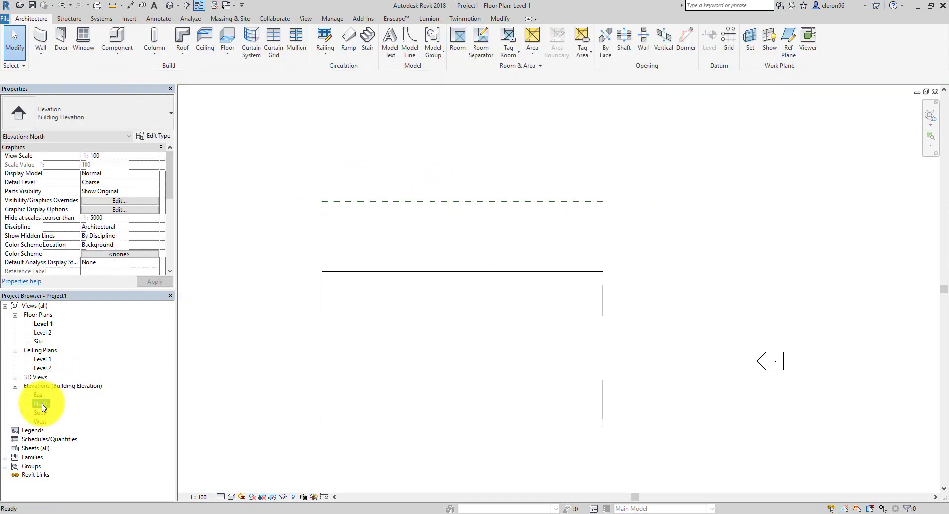
{"action": "middle_click_drag", "start_coordinate": [575, 320], "coordinate": [614, 276]}
{"action": "scroll", "coordinate": [640, 282], "scroll_direction": "down", "scroll_amount": 2}
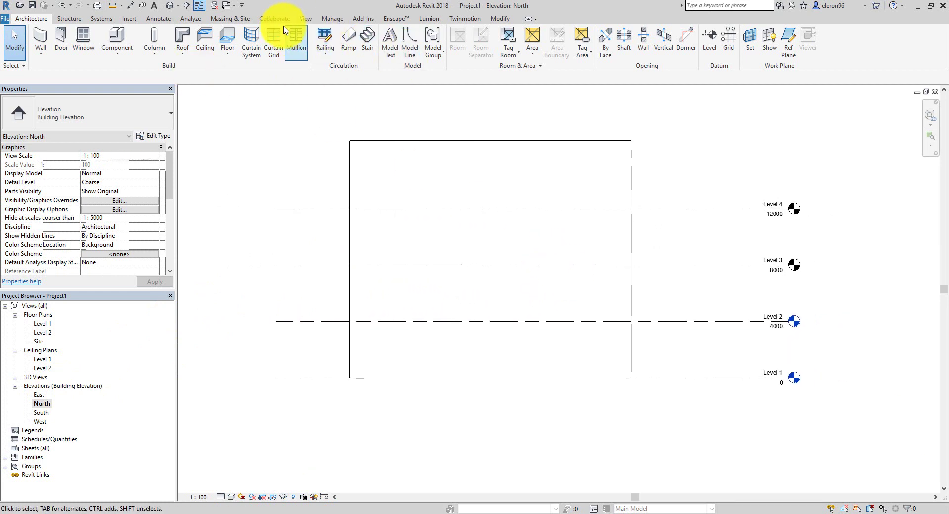
{"action": "left_click", "coordinate": [230, 19]}
{"action": "left_click", "coordinate": [115, 47]}
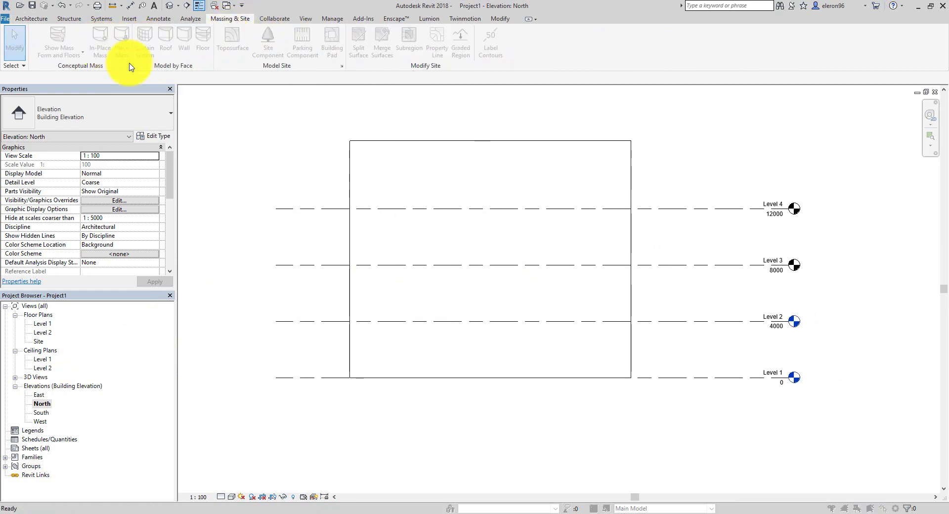
{"action": "left_click", "coordinate": [466, 275]}
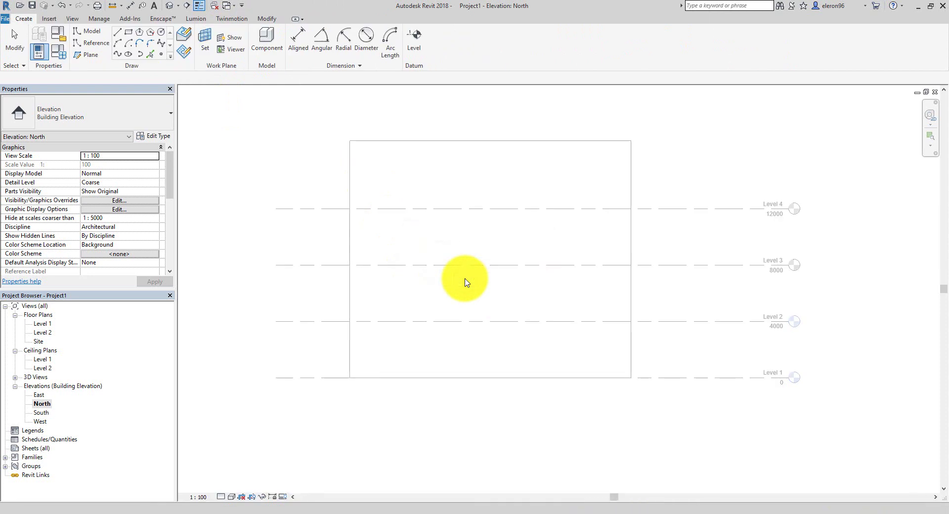
Step: Choose Reference line drawing with Reference Plane : A as the work plane
{"action": "left_click", "coordinate": [93, 44]}
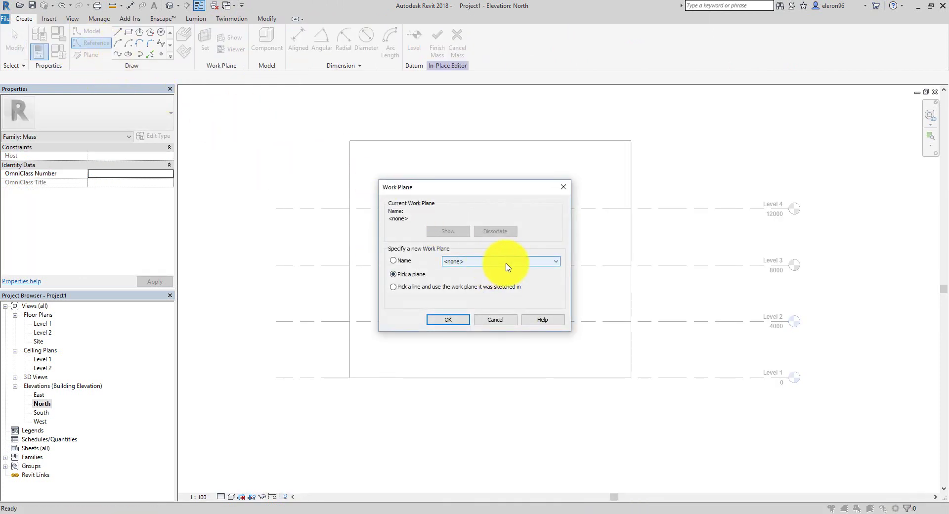
{"action": "left_click", "coordinate": [508, 267]}
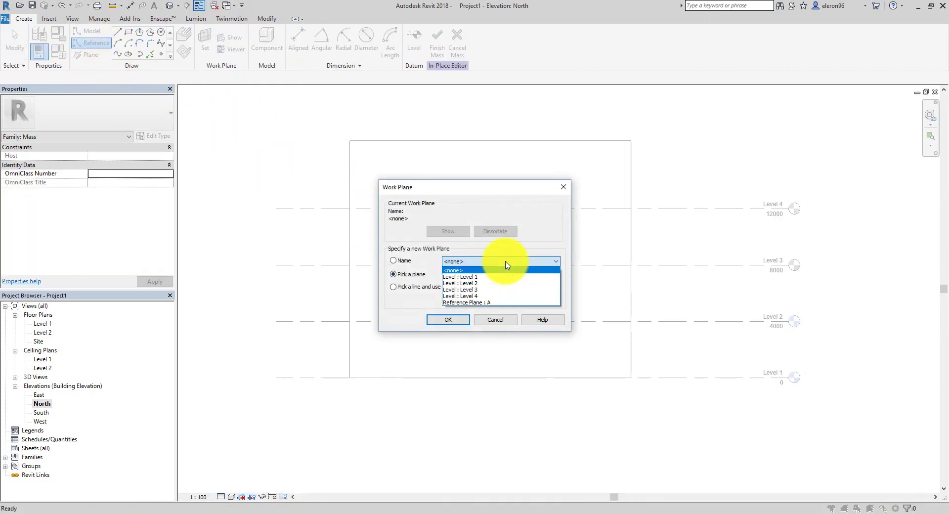
{"action": "left_click", "coordinate": [486, 306]}
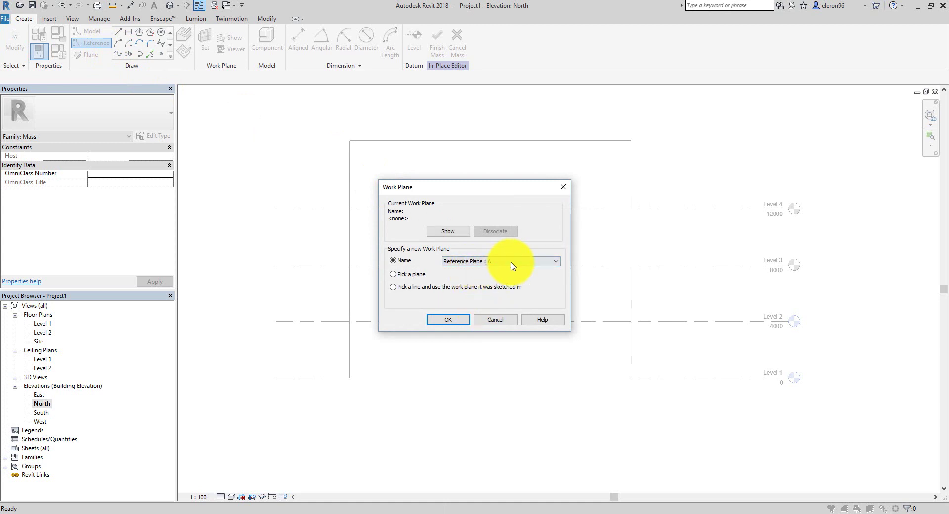
{"action": "left_click", "coordinate": [450, 320]}
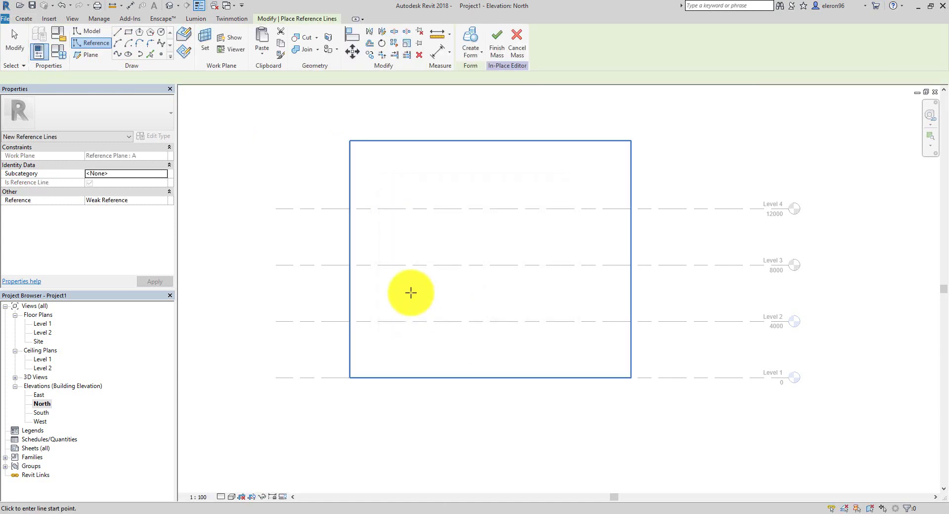
Step: Draw a spline through points at Levels 1–4 and the mass's top-left corner, then select it
{"action": "left_click", "coordinate": [184, 54]}
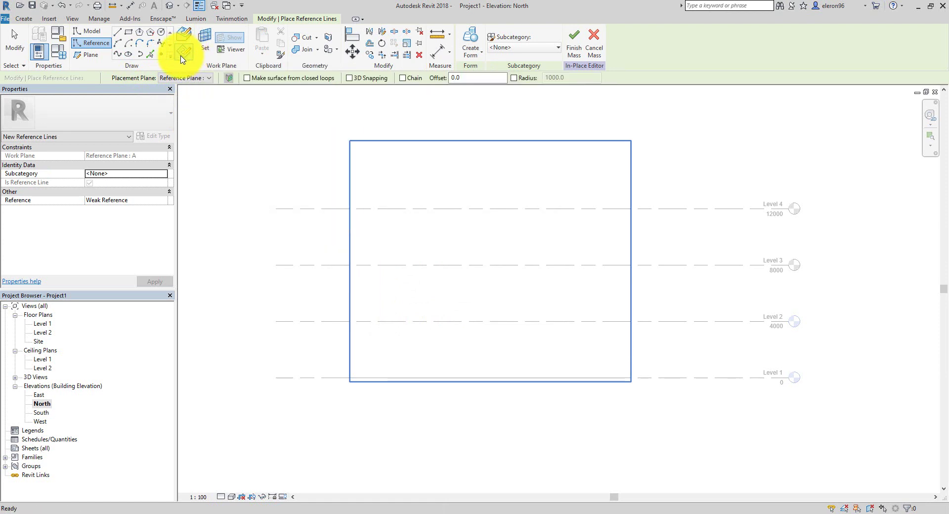
{"action": "left_click", "coordinate": [117, 56]}
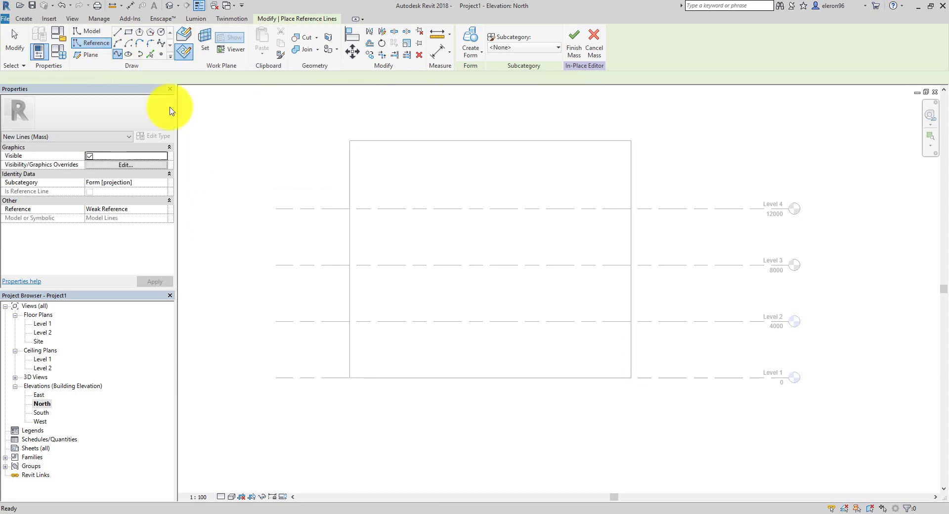
{"action": "left_click", "coordinate": [350, 377]}
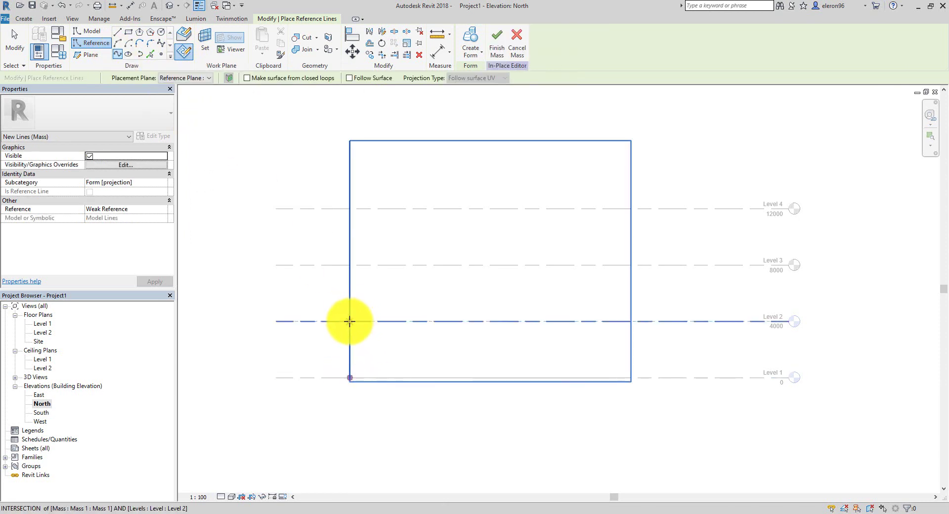
{"action": "left_click", "coordinate": [350, 322]}
{"action": "left_click", "coordinate": [349, 265]}
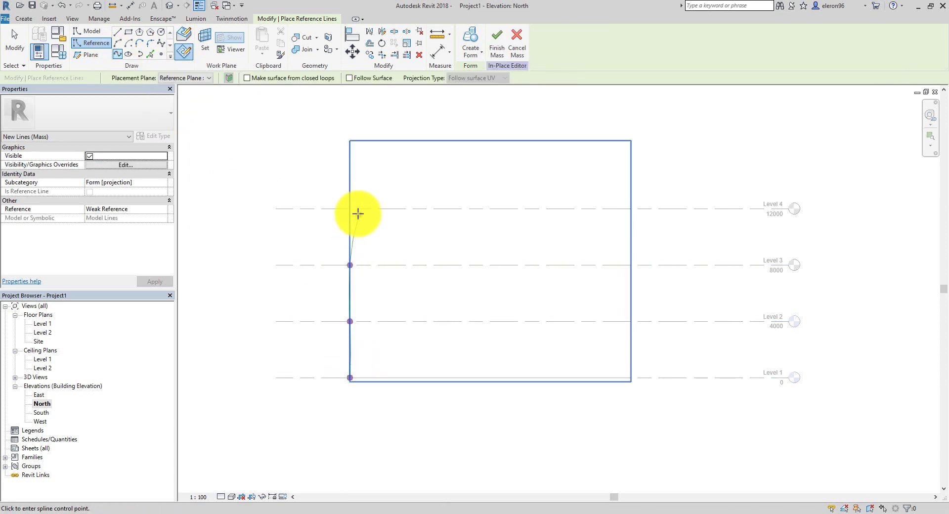
{"action": "left_click", "coordinate": [350, 209]}
{"action": "left_click", "coordinate": [350, 141]}
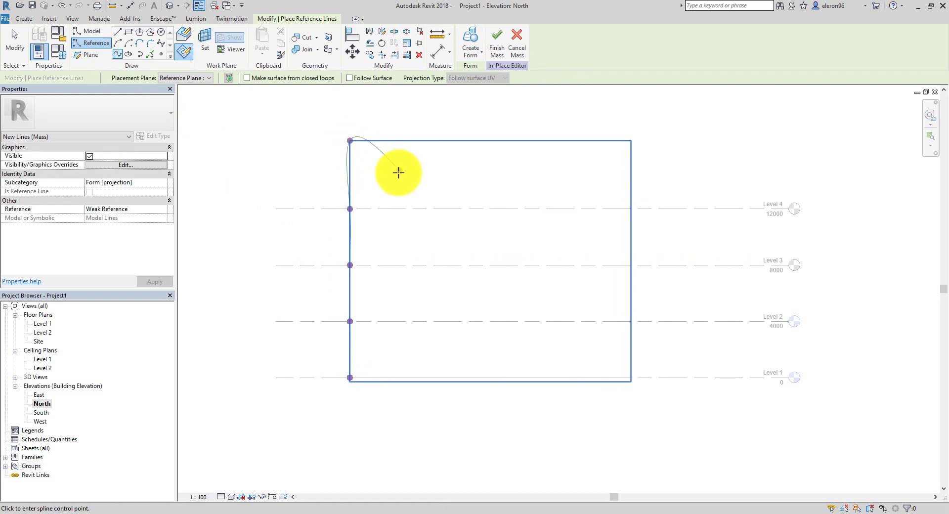
{"action": "key", "text": "Escape"}
{"action": "key", "text": "Escape"}
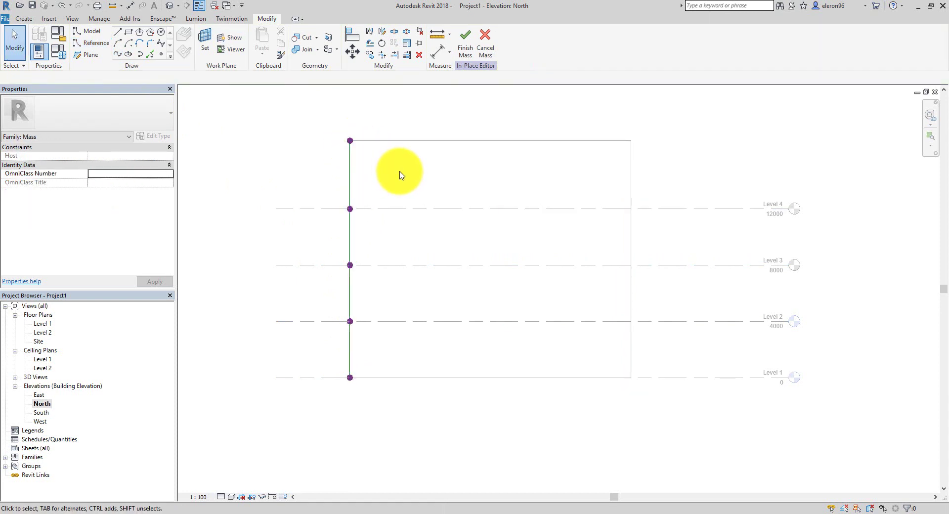
{"action": "left_click_drag", "start_coordinate": [314, 114], "coordinate": [363, 483]}
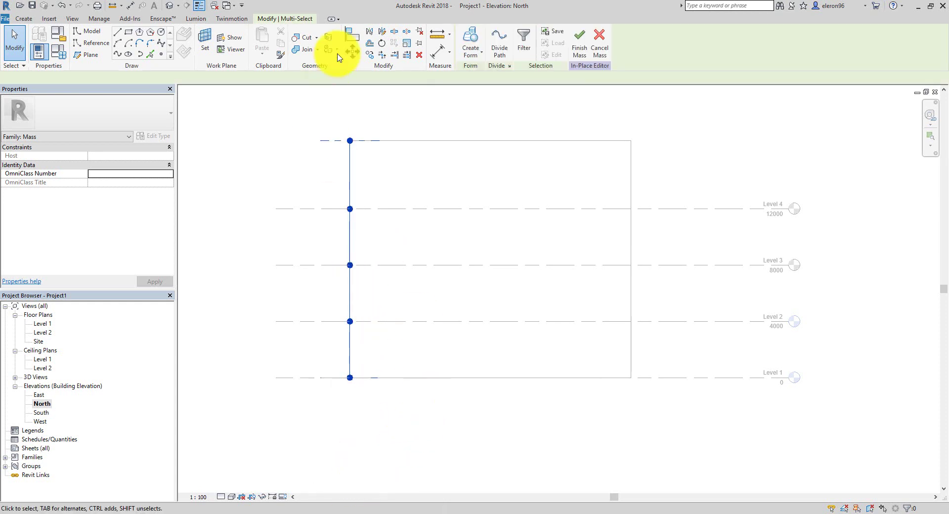
Step: Attempt a multiple copy of the spline, cancel it, and reselect the spline
{"action": "left_click", "coordinate": [370, 56]}
{"action": "left_click", "coordinate": [149, 78]}
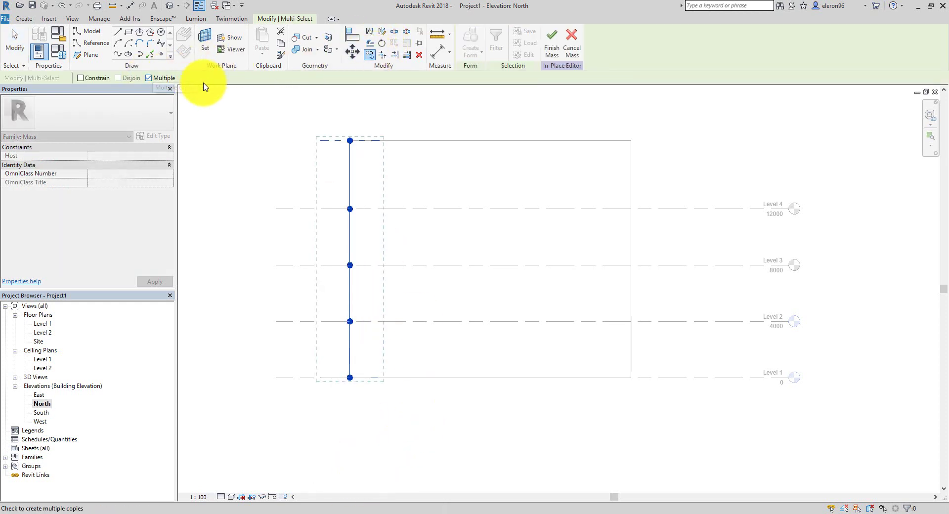
{"action": "left_click", "coordinate": [371, 113]}
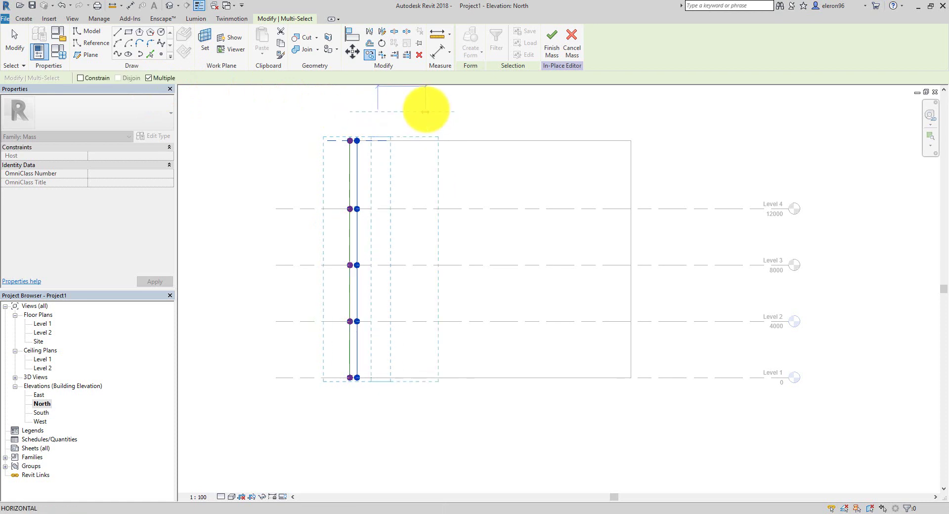
{"action": "key", "text": "Escape"}
{"action": "key", "text": "Escape"}
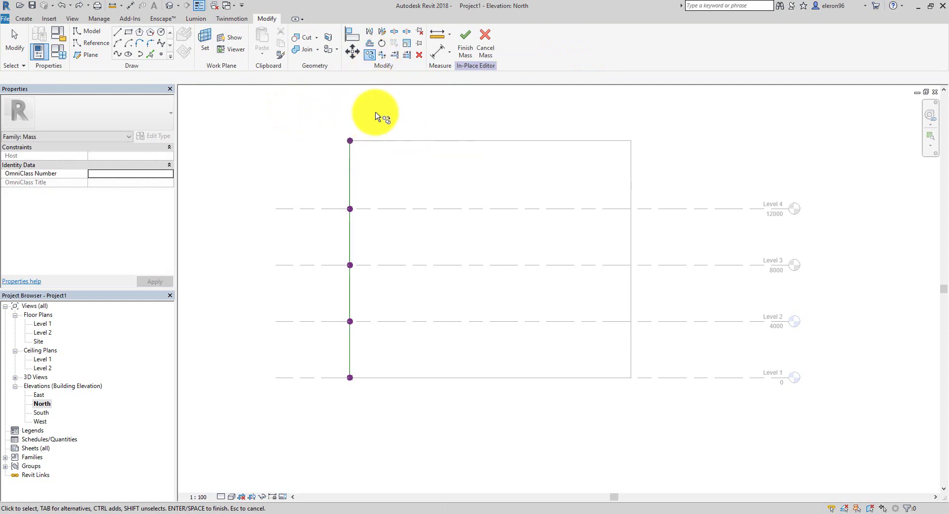
{"action": "left_click_drag", "start_coordinate": [339, 125], "coordinate": [395, 452]}
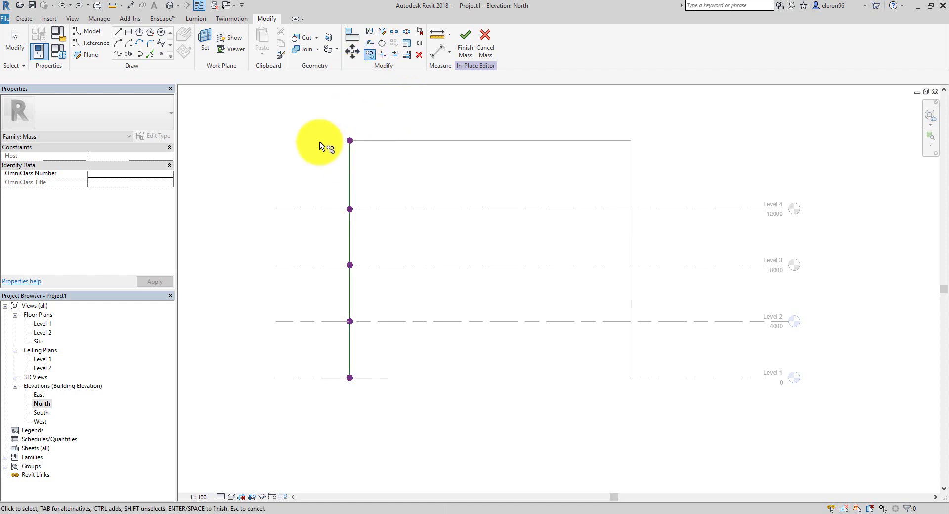
{"action": "left_click_drag", "start_coordinate": [300, 105], "coordinate": [430, 434]}
{"action": "key", "text": "Escape"}
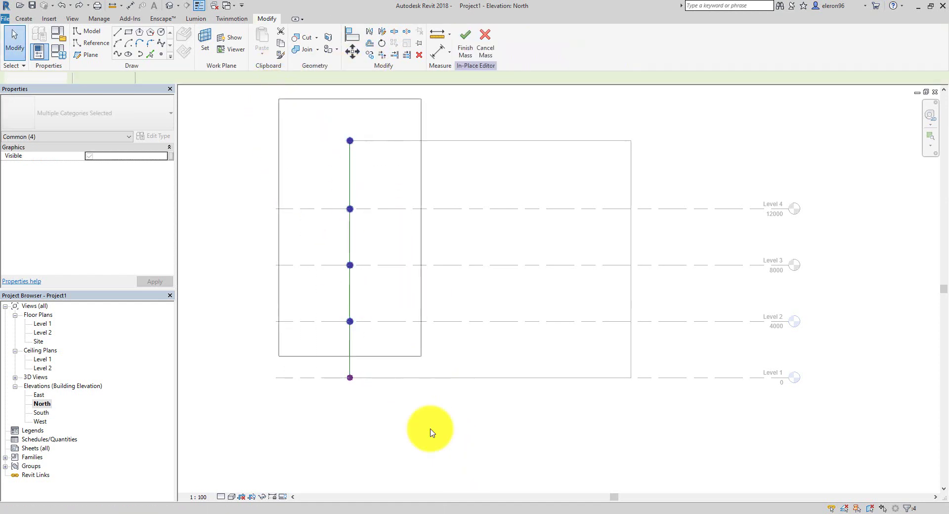
Step: Copy the spline repeatedly at 5000 spacing to make five parallel splines
{"action": "left_click", "coordinate": [369, 54]}
{"action": "left_click", "coordinate": [381, 114]}
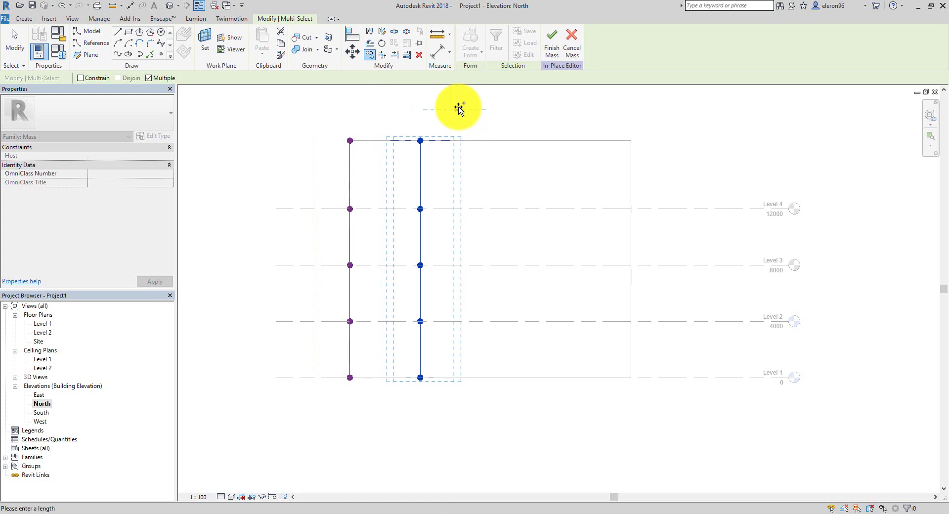
{"action": "left_click", "coordinate": [454, 109]}
{"action": "left_click", "coordinate": [522, 108]}
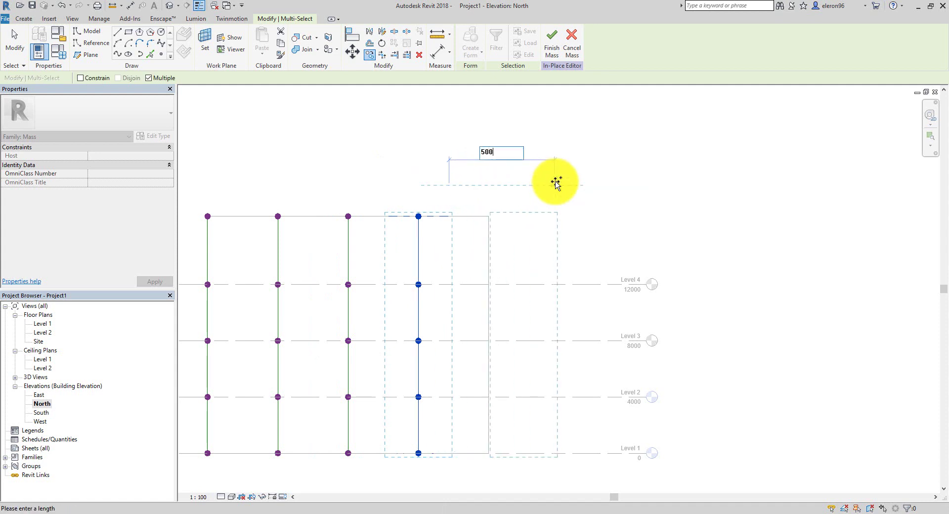
{"action": "key", "text": "Return"}
{"action": "key", "text": "Escape"}
{"action": "key", "text": "Escape"}
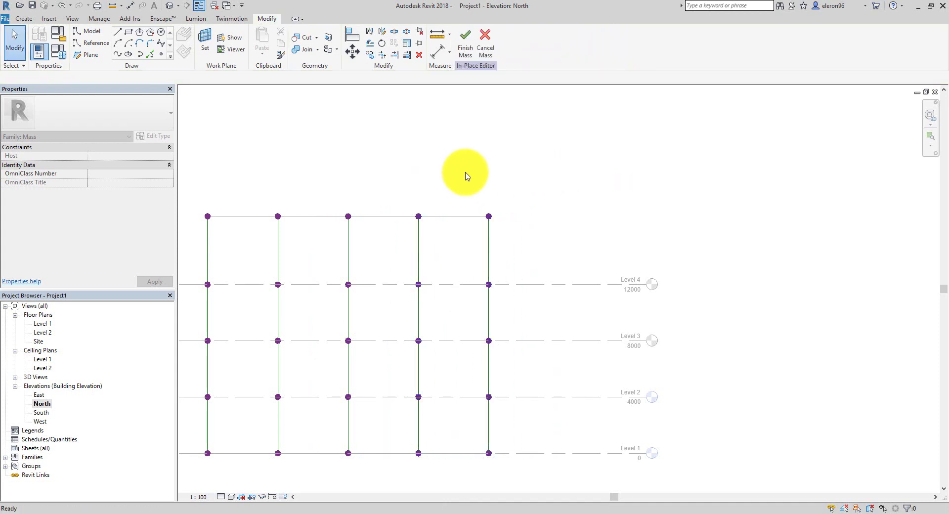
{"action": "middle_click_drag", "start_coordinate": [440, 190], "coordinate": [550, 148]}
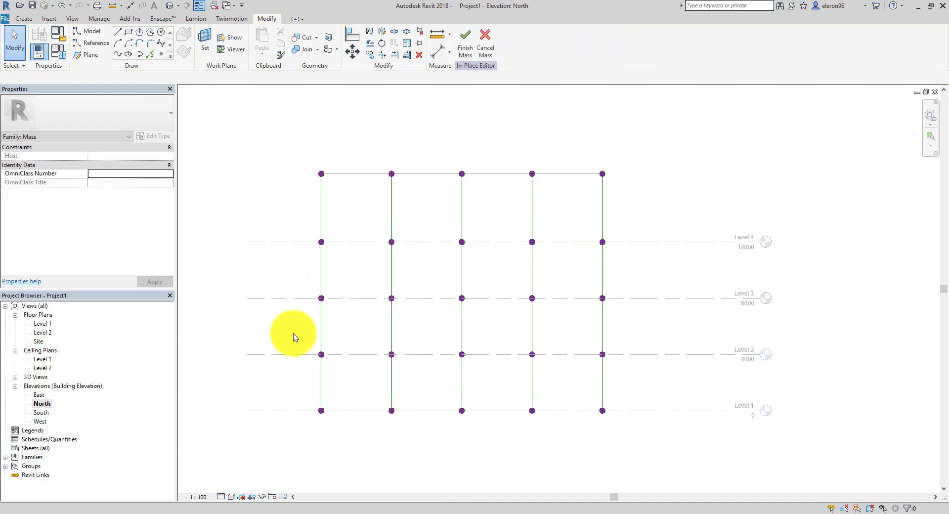
{"action": "left_click", "coordinate": [169, 6]}
Step: Select all 30 spline elements in 3D, create a surface form from them, and select it
{"action": "middle_click_drag", "start_coordinate": [618, 271], "coordinate": [525, 190], "text": "shift"}
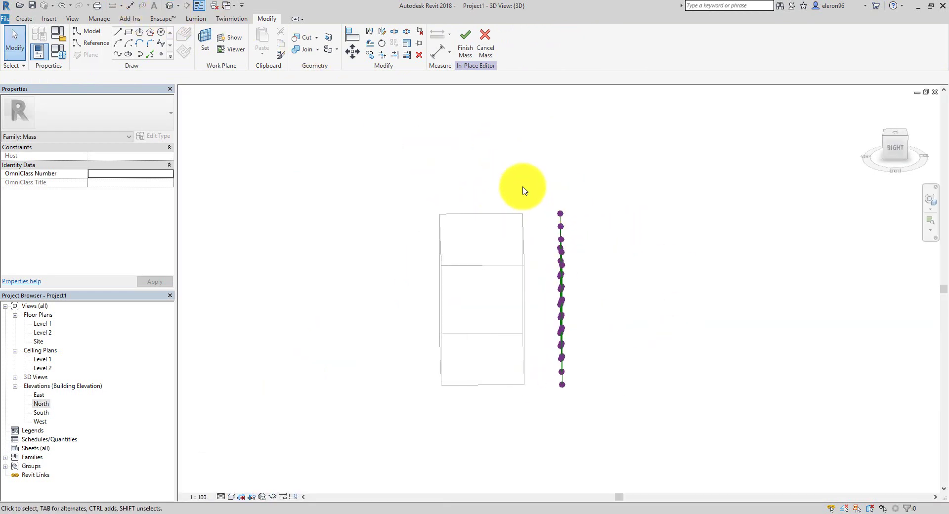
{"action": "left_click_drag", "start_coordinate": [533, 171], "coordinate": [718, 450]}
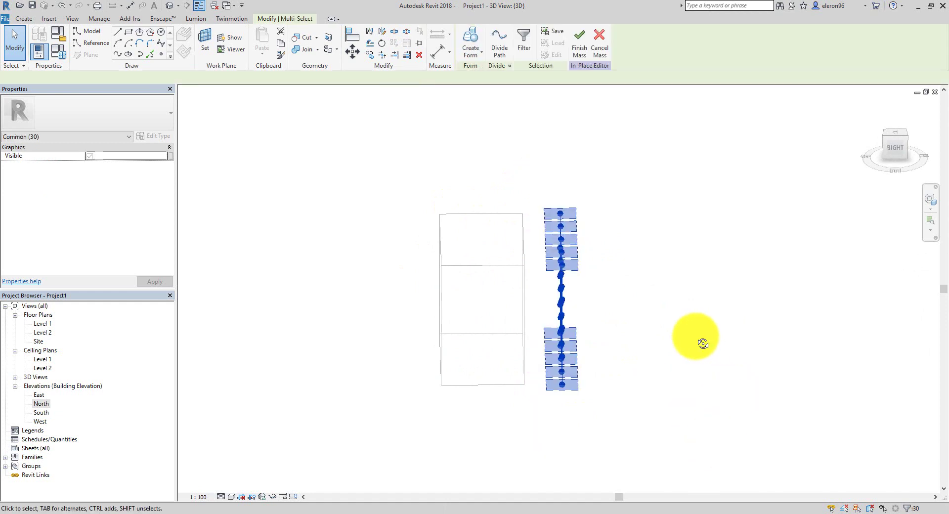
{"action": "middle_click_drag", "start_coordinate": [699, 334], "coordinate": [604, 292], "text": "shift"}
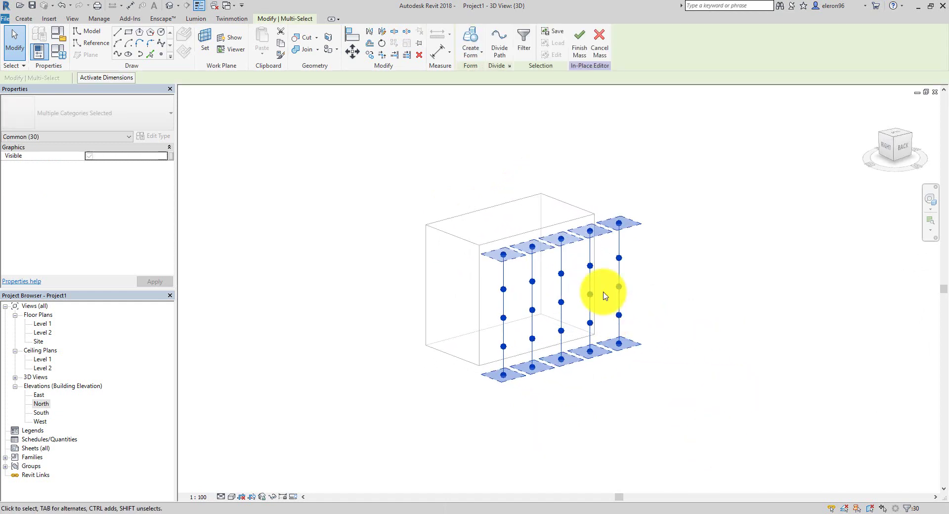
{"action": "left_click", "coordinate": [469, 35]}
{"action": "middle_click_drag", "start_coordinate": [724, 206], "coordinate": [713, 223], "text": "shift"}
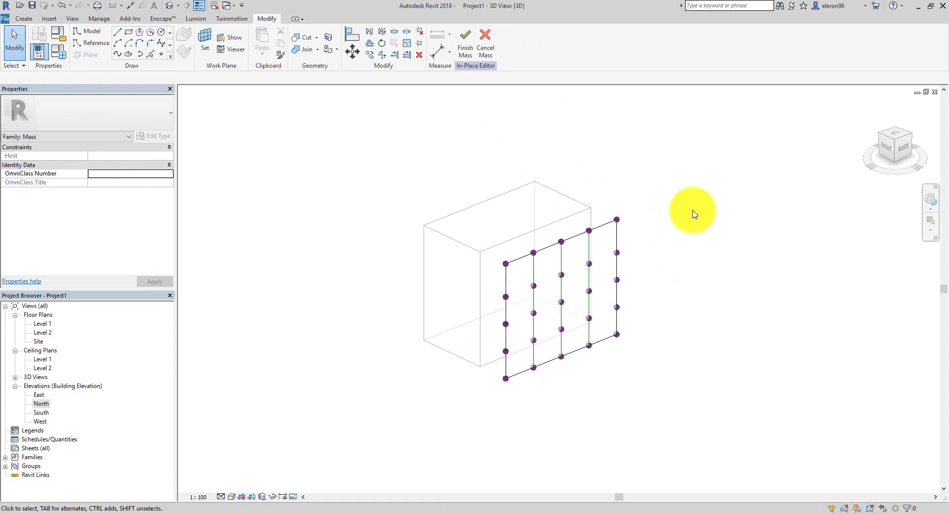
{"action": "scroll", "coordinate": [618, 267], "scroll_direction": "up", "scroll_amount": 3}
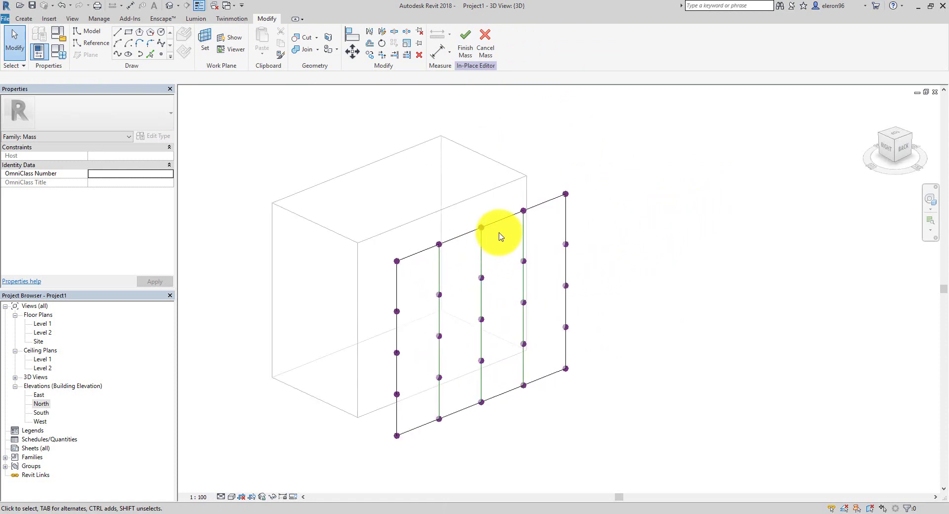
{"action": "left_click", "coordinate": [495, 222]}
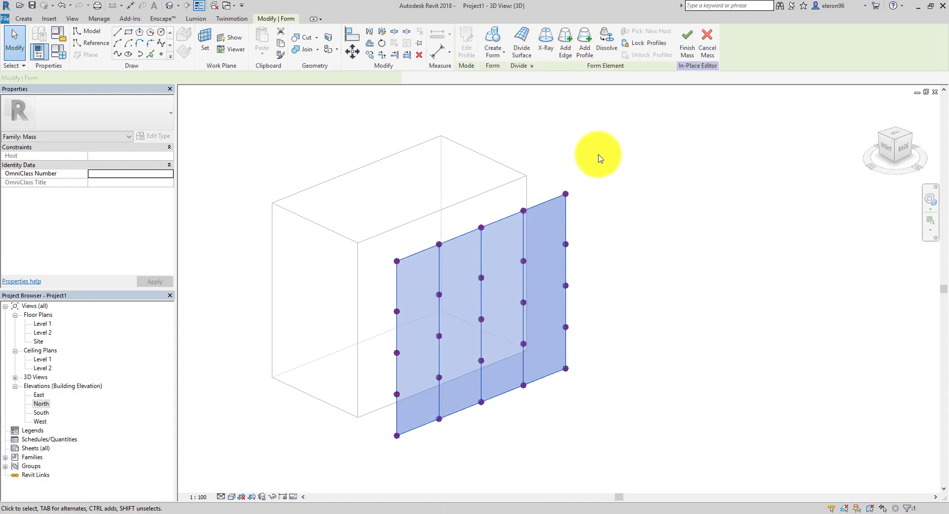
Step: Divide the surface: U Grid 20 divisions, V Grid fixed 4000 spacing, both justified Beginning
{"action": "left_click", "coordinate": [521, 50]}
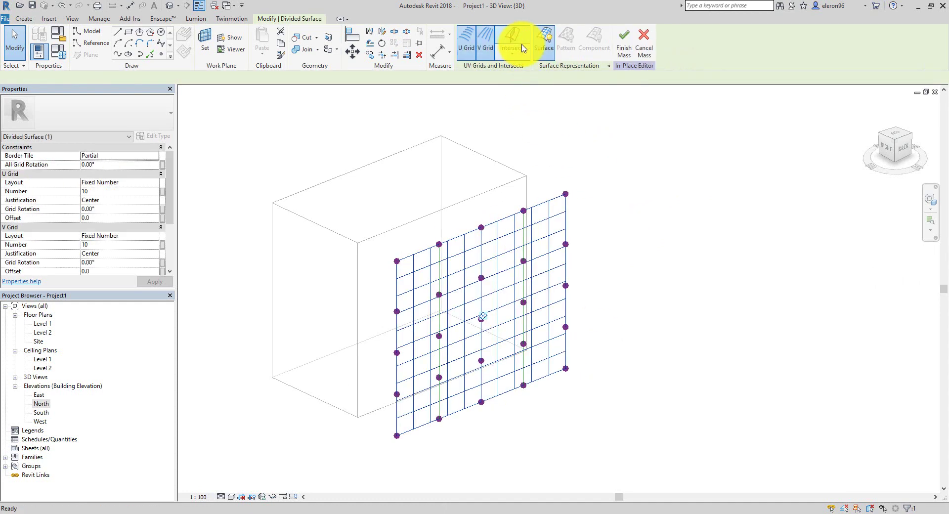
{"action": "left_click", "coordinate": [156, 183]}
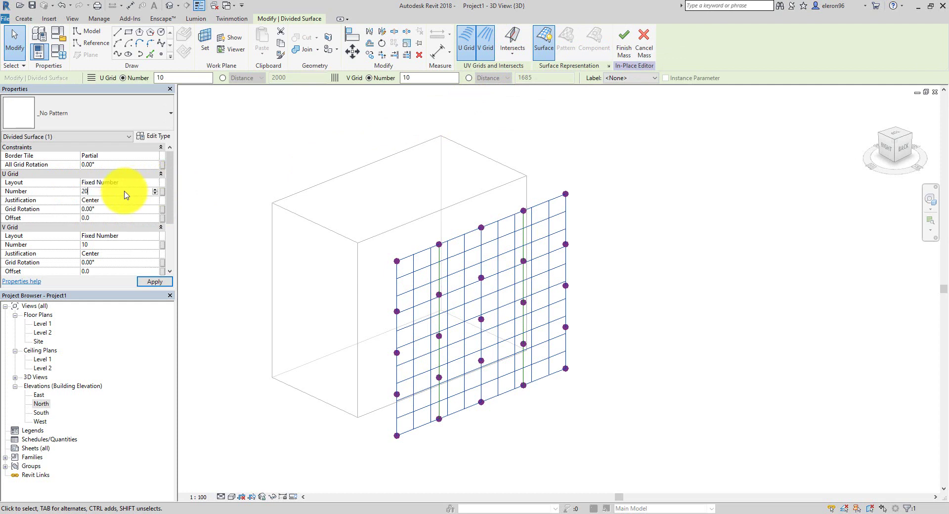
{"action": "left_click", "coordinate": [157, 201]}
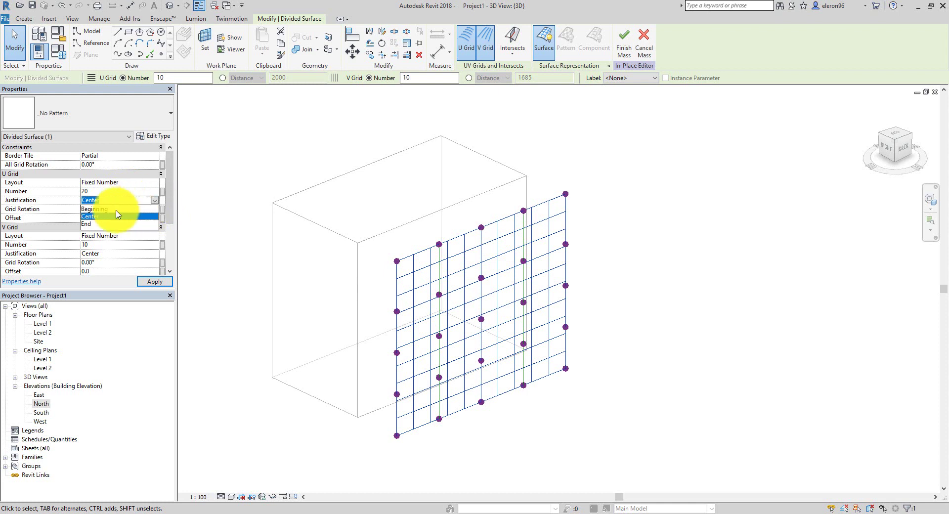
{"action": "left_click", "coordinate": [101, 212]}
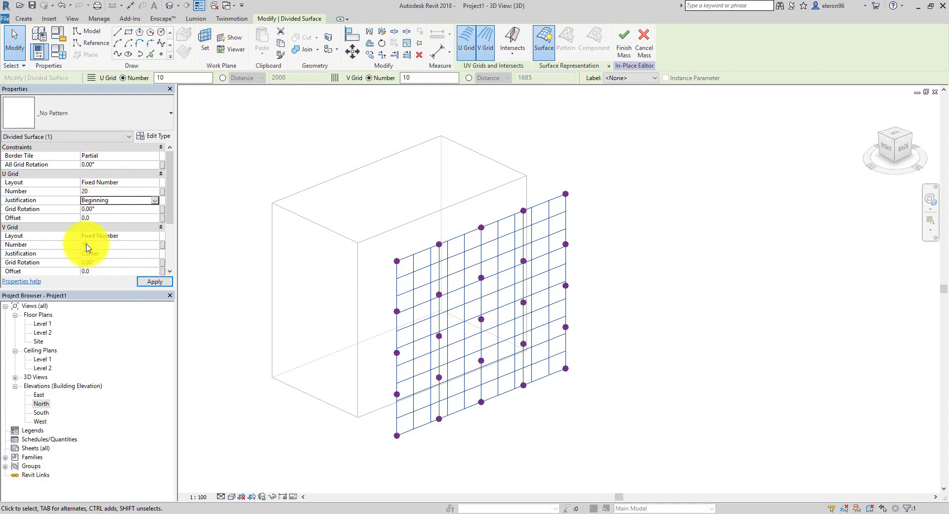
{"action": "left_click", "coordinate": [155, 237]}
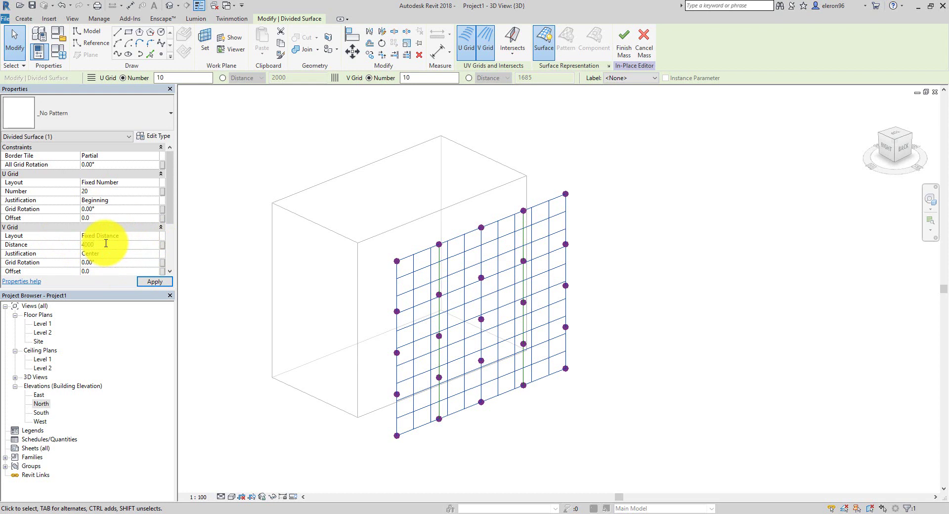
{"action": "left_click", "coordinate": [157, 254]}
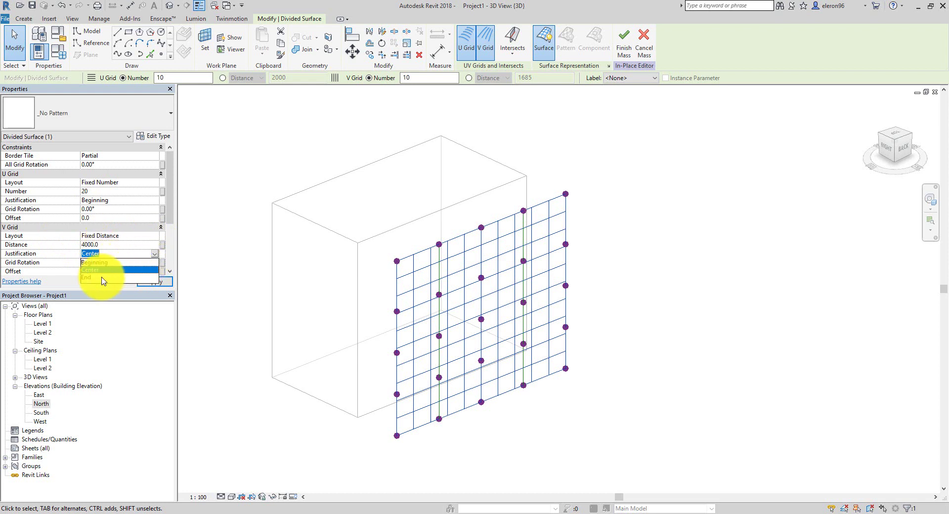
{"action": "left_click", "coordinate": [138, 282]}
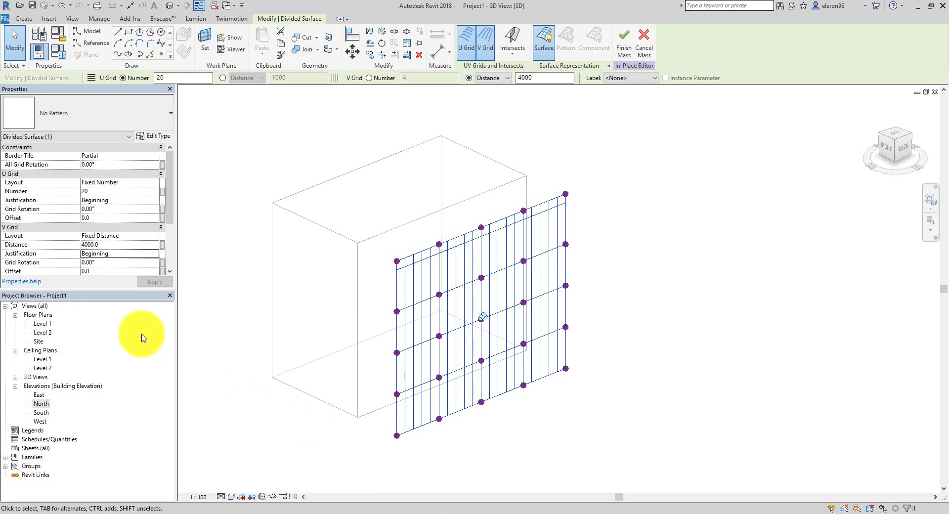
Step: Exit editing of the divided surface and deselect it
{"action": "scroll", "coordinate": [168, 193], "scroll_direction": "down", "scroll_amount": 1}
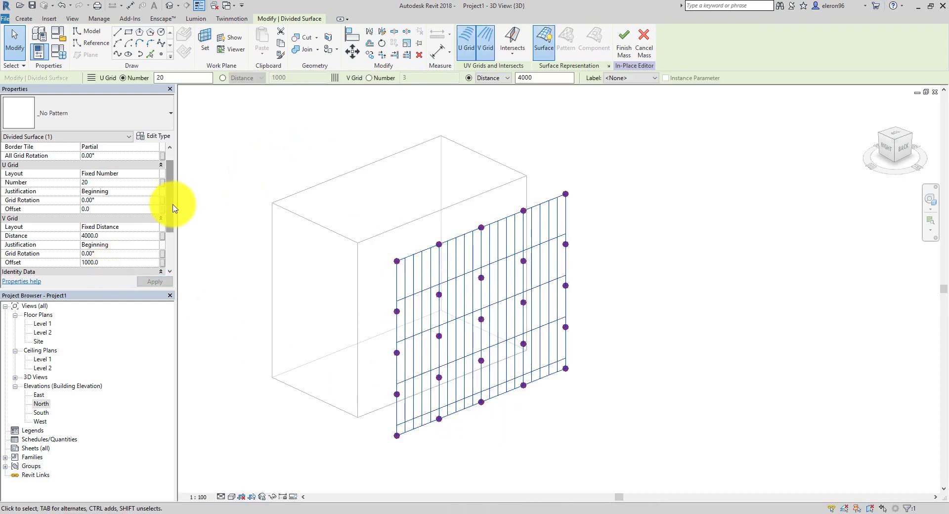
{"action": "scroll", "coordinate": [169, 233], "scroll_direction": "down", "scroll_amount": 3}
{"action": "scroll", "coordinate": [169, 237], "scroll_direction": "up", "scroll_amount": 3}
{"action": "left_click", "coordinate": [482, 232]}
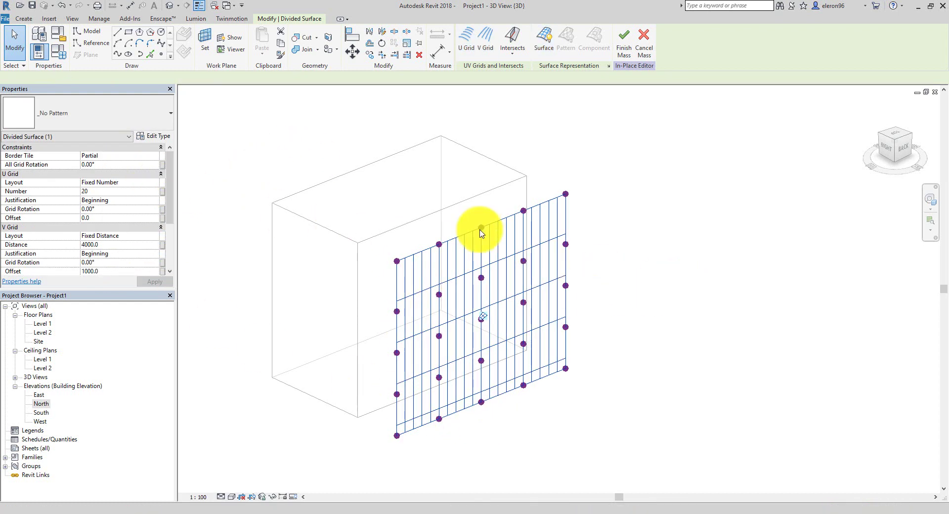
{"action": "left_click", "coordinate": [343, 322]}
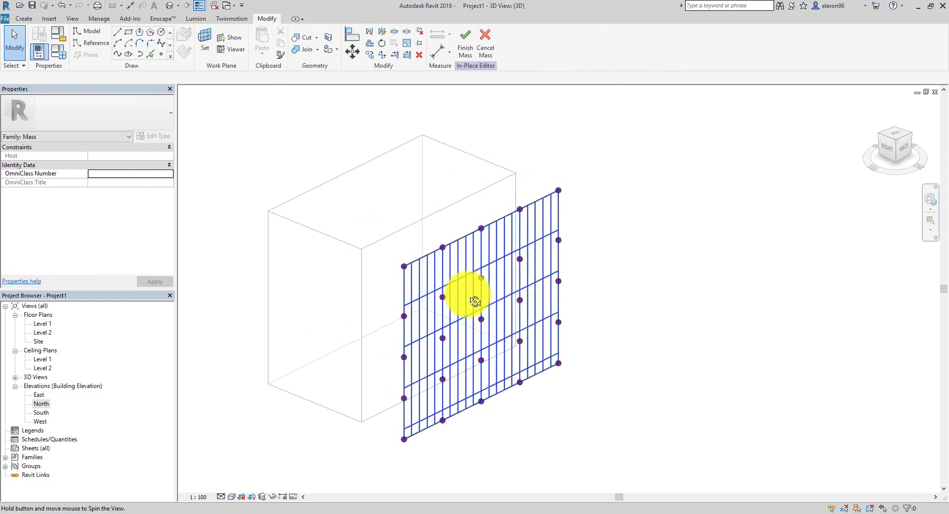
Step: In the East elevation, copy the vertical reference line 4100 to the left
{"action": "double_click", "coordinate": [42, 404]}
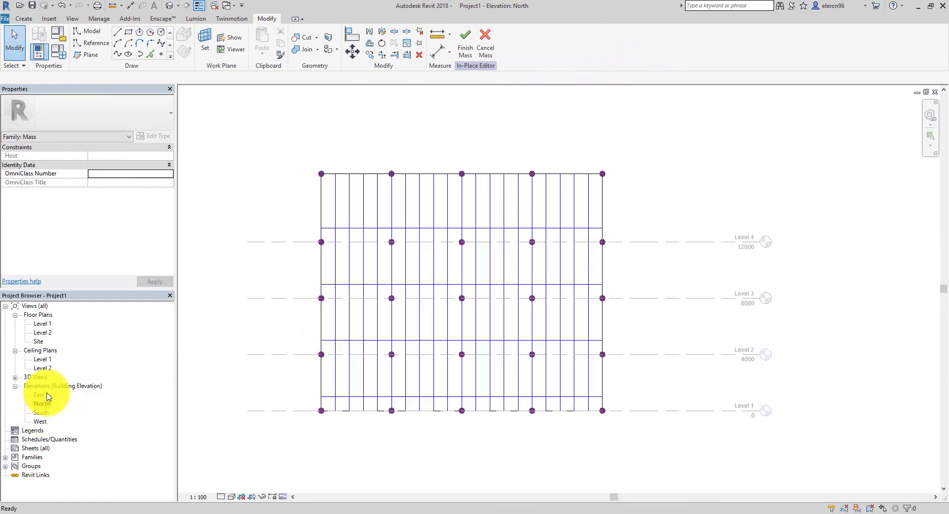
{"action": "double_click", "coordinate": [44, 395]}
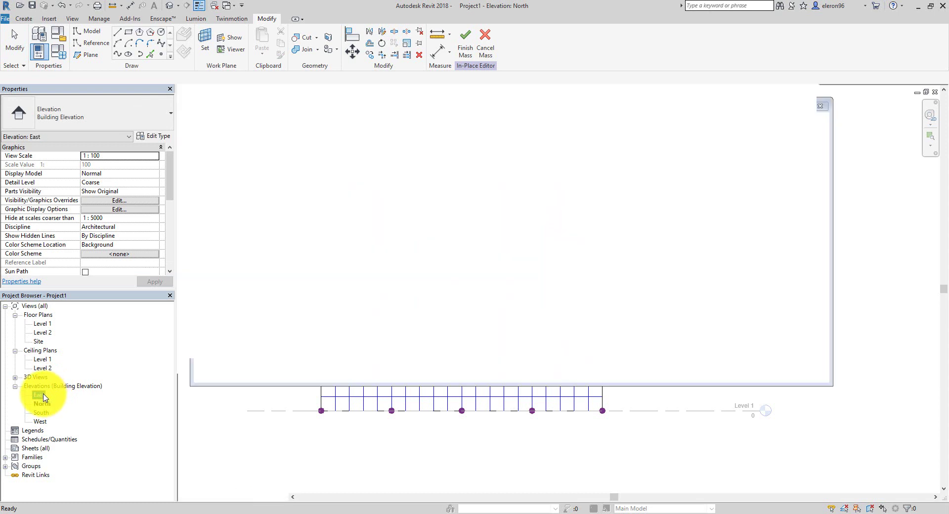
{"action": "left_click_drag", "start_coordinate": [480, 124], "coordinate": [549, 489]}
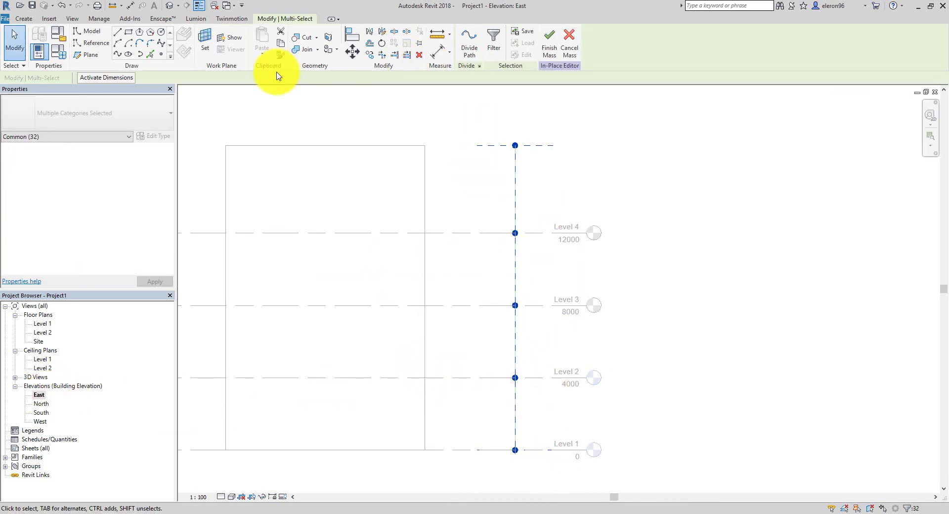
{"action": "left_click", "coordinate": [370, 54]}
{"action": "left_click", "coordinate": [515, 189]}
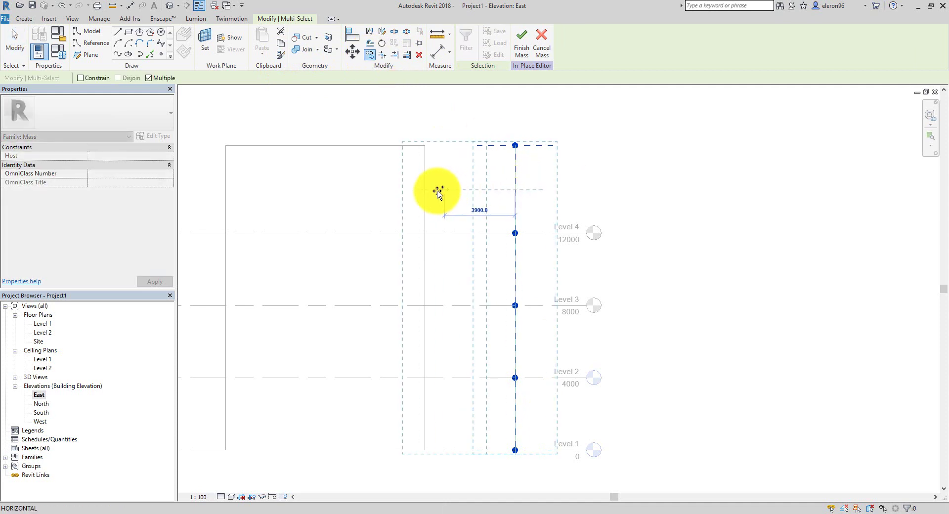
{"action": "left_click", "coordinate": [423, 191]}
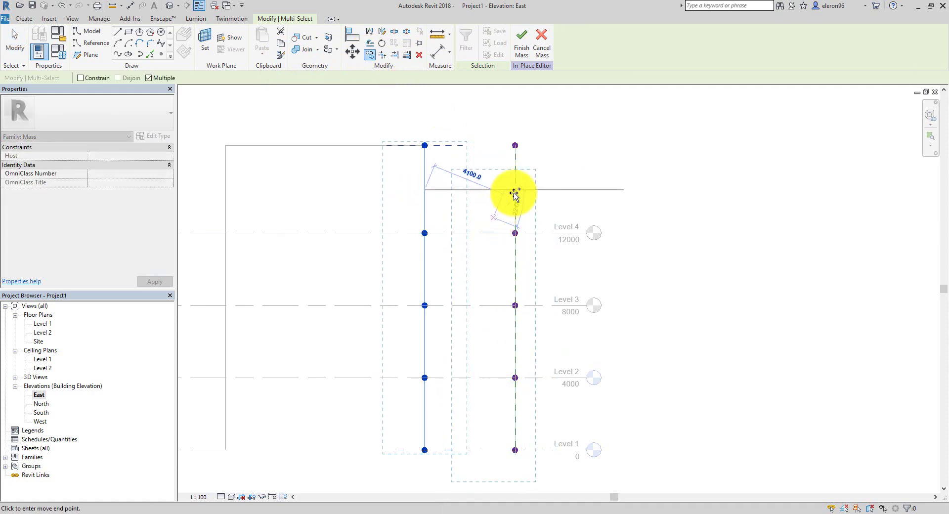
{"action": "key", "text": "Escape"}
{"action": "key", "text": "Escape"}
Step: Orbit the default 3D view to inspect both divided surfaces
{"action": "left_click", "coordinate": [170, 6]}
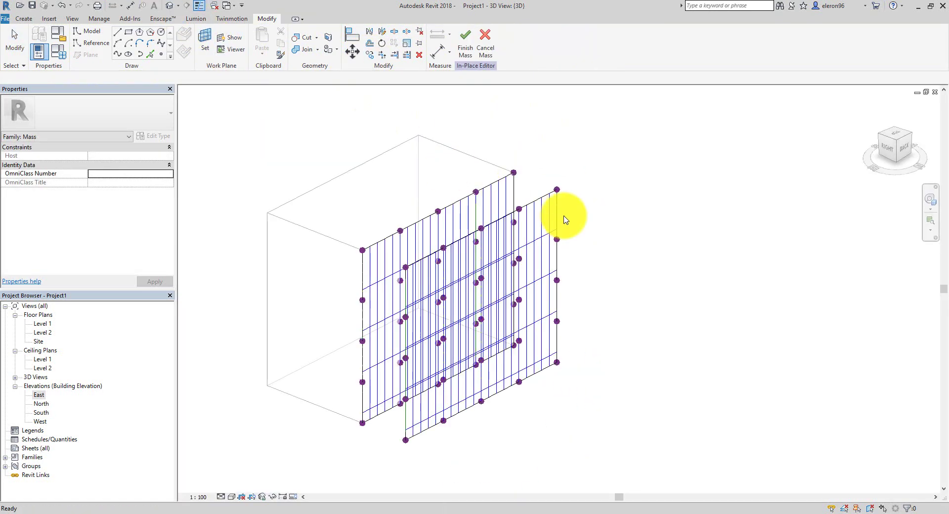
{"action": "middle_click_drag", "start_coordinate": [557, 206], "coordinate": [415, 262], "text": "shift"}
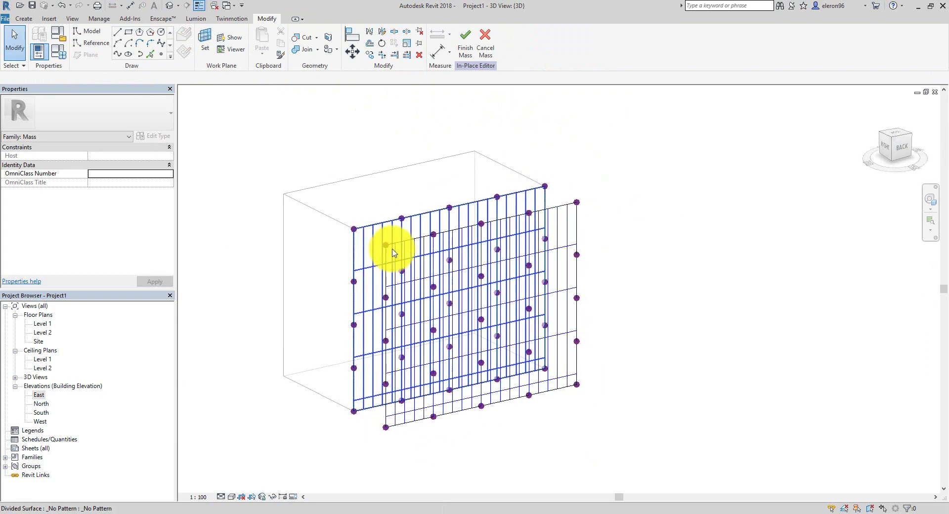
{"action": "middle_click_drag", "start_coordinate": [471, 279], "coordinate": [492, 193], "text": "shift"}
Step: Turn on Nodes in the divided surface's Surface Representation settings
{"action": "left_click", "coordinate": [485, 192]}
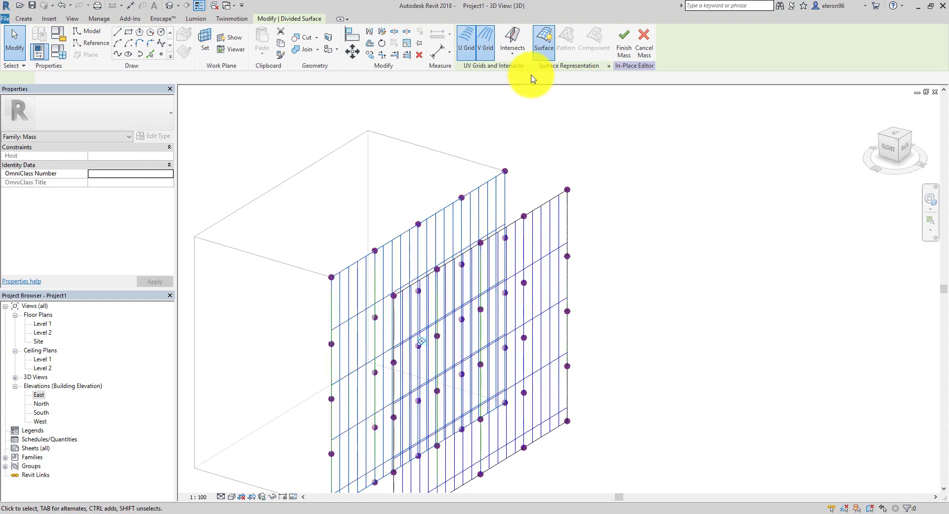
{"action": "left_click", "coordinate": [610, 70]}
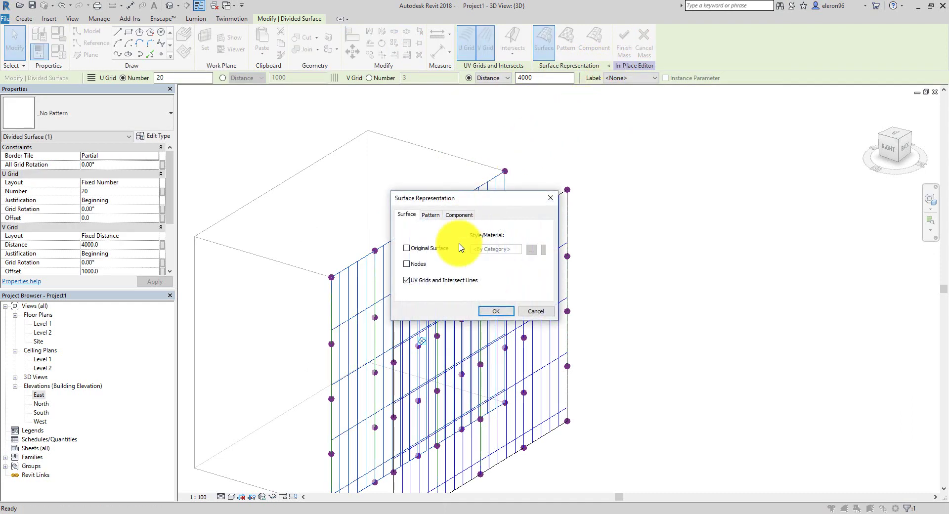
{"action": "left_click", "coordinate": [414, 265]}
{"action": "left_click", "coordinate": [496, 311]}
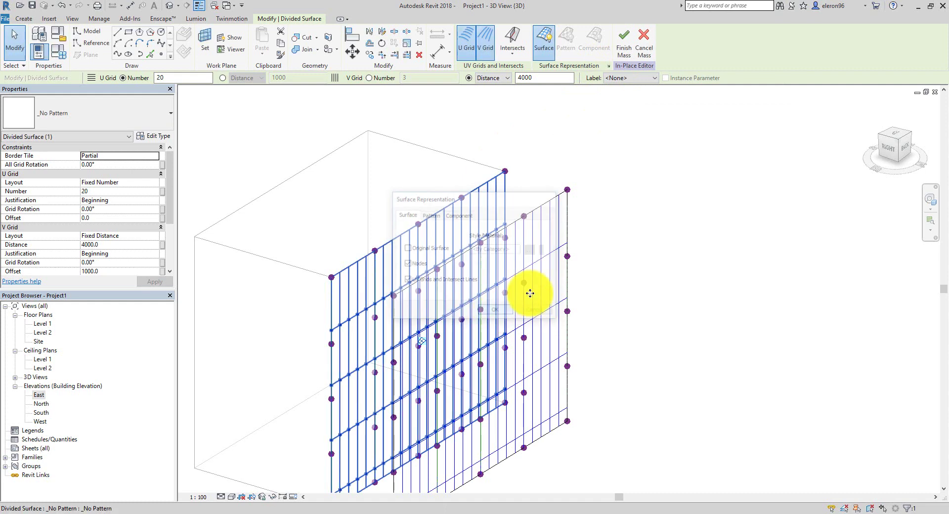
{"action": "key", "text": "Escape"}
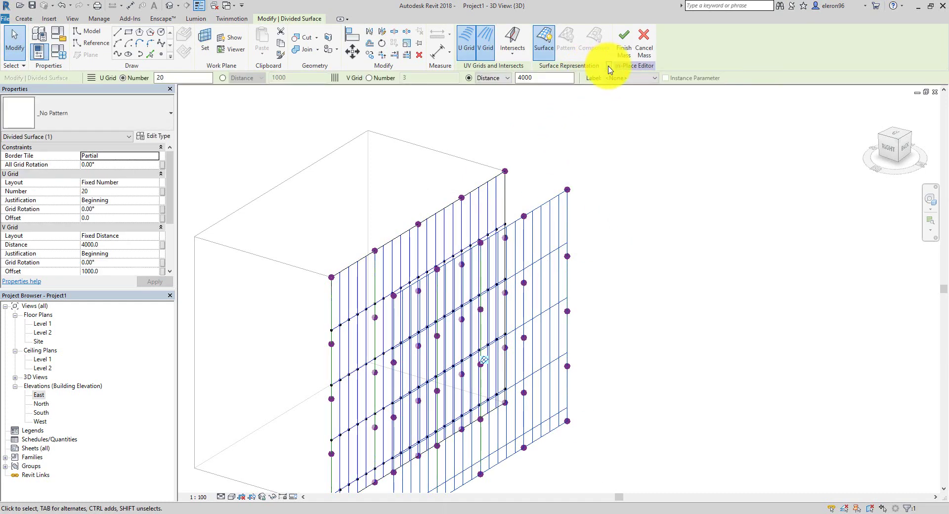
Step: Recheck Nodes display, deselect the surface, and switch to the Family2 document
{"action": "left_click", "coordinate": [608, 66]}
{"action": "left_click", "coordinate": [406, 263]}
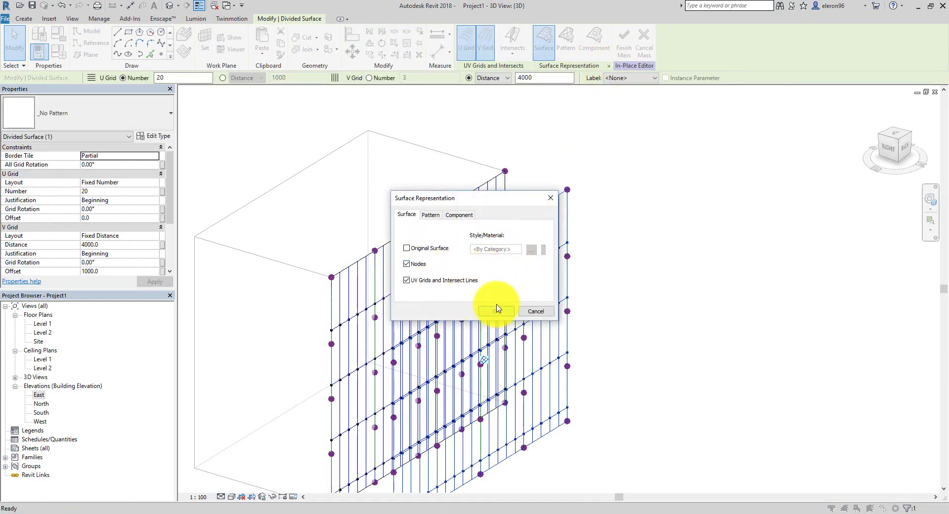
{"action": "left_click", "coordinate": [497, 310]}
{"action": "left_click", "coordinate": [601, 244]}
{"action": "scroll", "coordinate": [617, 260], "scroll_direction": "up", "scroll_amount": 2}
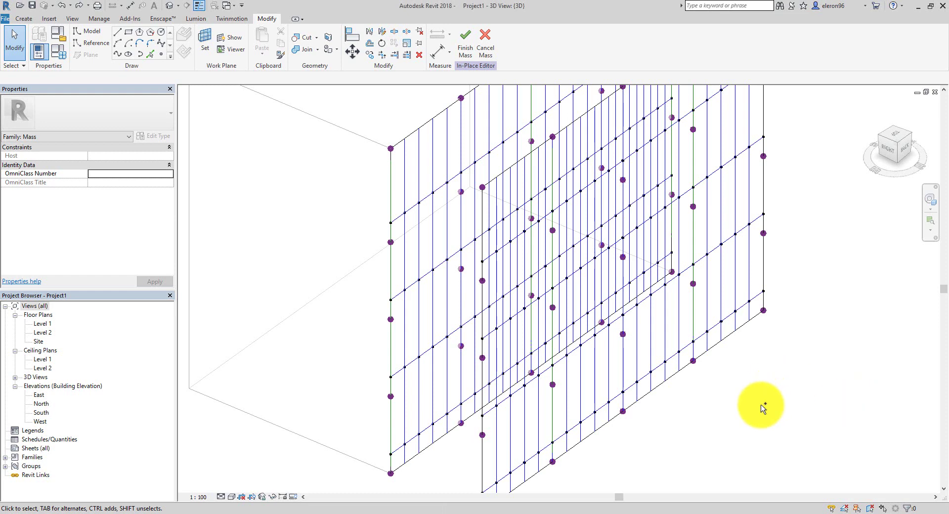
{"action": "key", "text": "ctrl+Tab"}
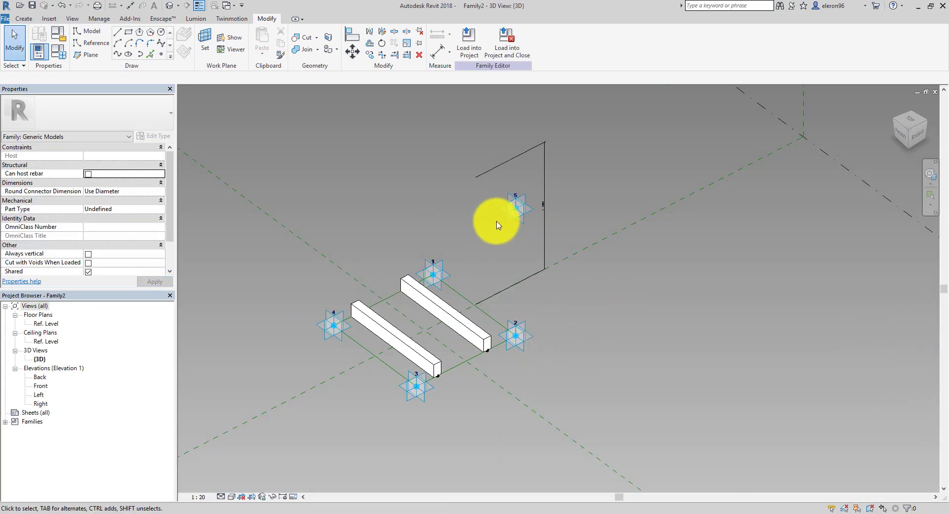
Step: Create a line through adaptive points 2 and 5 in Family2
{"action": "left_click", "coordinate": [528, 338]}
{"action": "left_click", "coordinate": [524, 217], "text": "ctrl"}
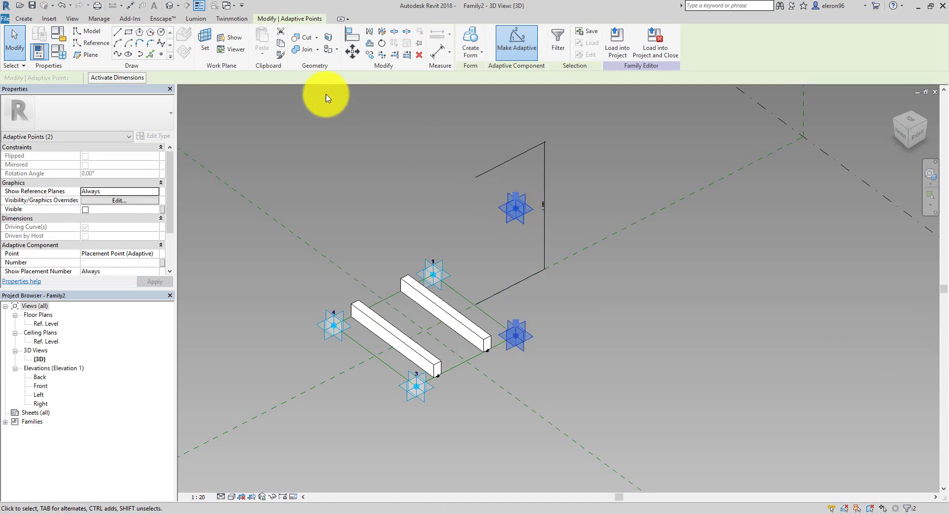
{"action": "left_click", "coordinate": [116, 55]}
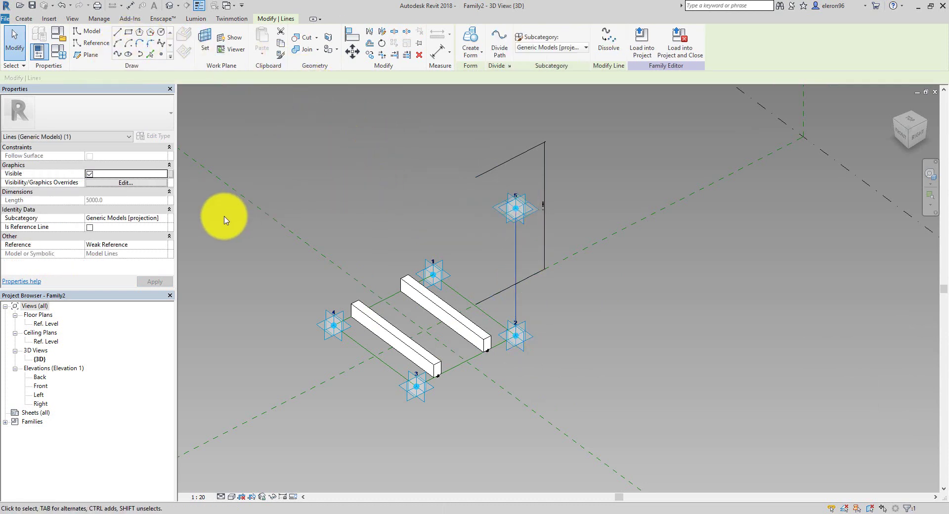
Step: Make the new line a reference line, load Family2 into Project1 overwriting the old version, and start Component
{"action": "left_click", "coordinate": [90, 228]}
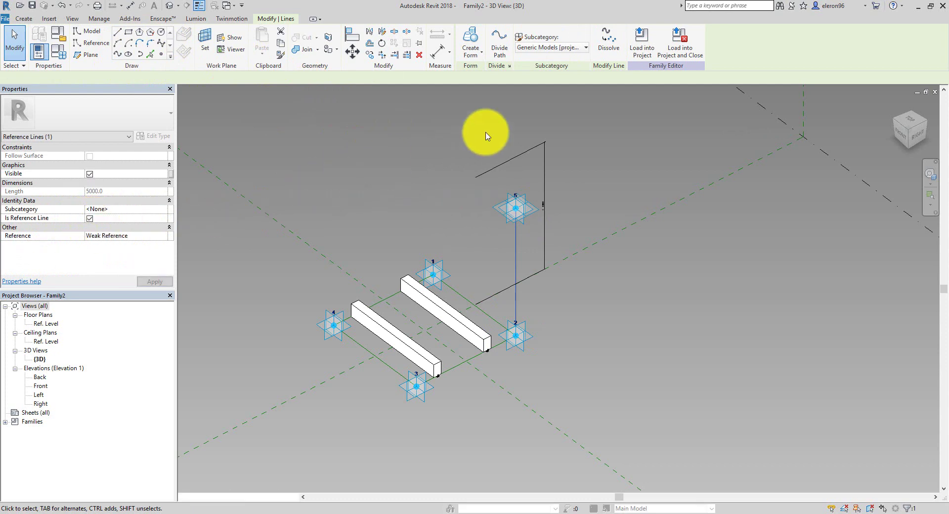
{"action": "left_click", "coordinate": [637, 54]}
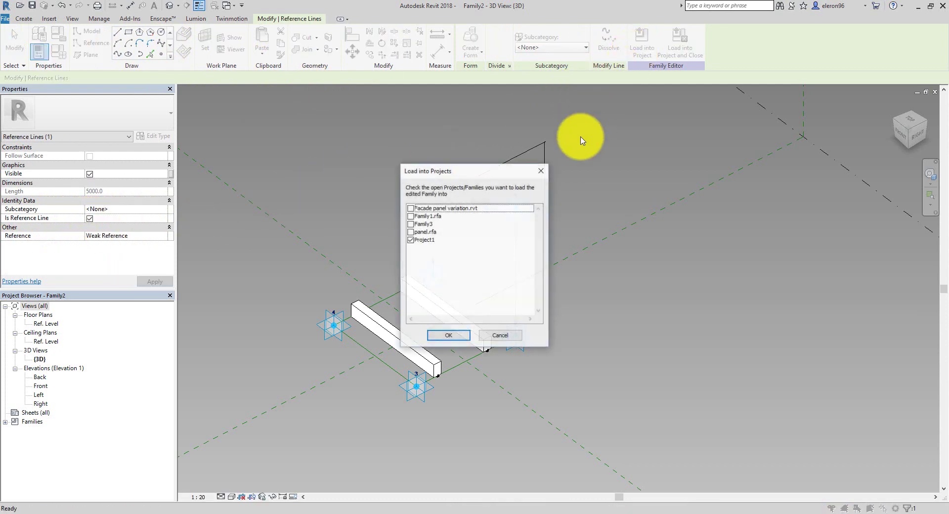
{"action": "left_click", "coordinate": [460, 334]}
{"action": "left_click", "coordinate": [458, 232]}
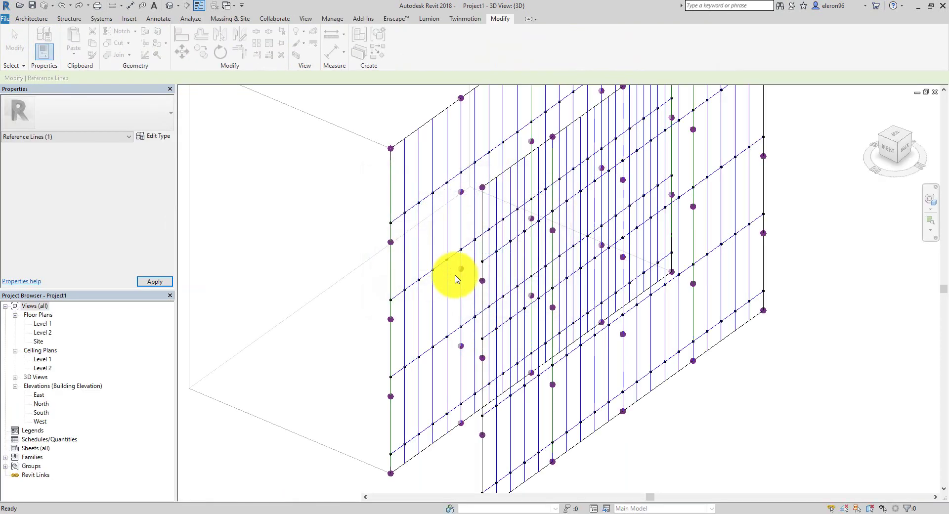
{"action": "left_click", "coordinate": [31, 18]}
{"action": "left_click", "coordinate": [123, 38]}
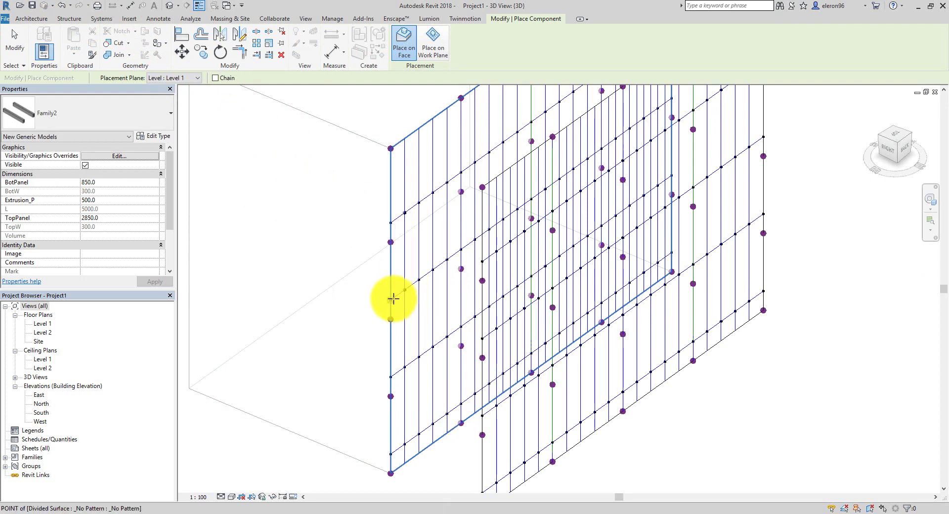
Step: Place a Family2 beam panel with its adaptive points on left-edge nodes, undoing one misplaced attempt
{"action": "left_click", "coordinate": [393, 223]}
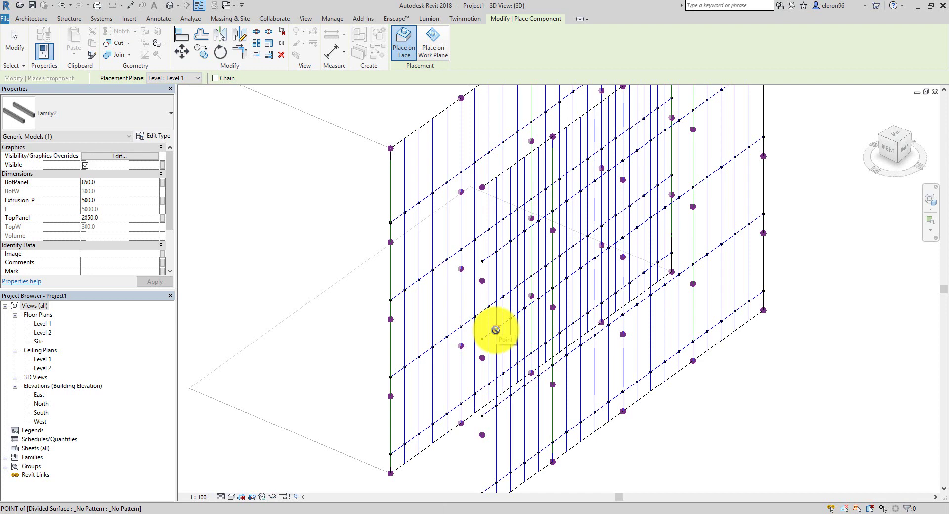
{"action": "left_click", "coordinate": [500, 295]}
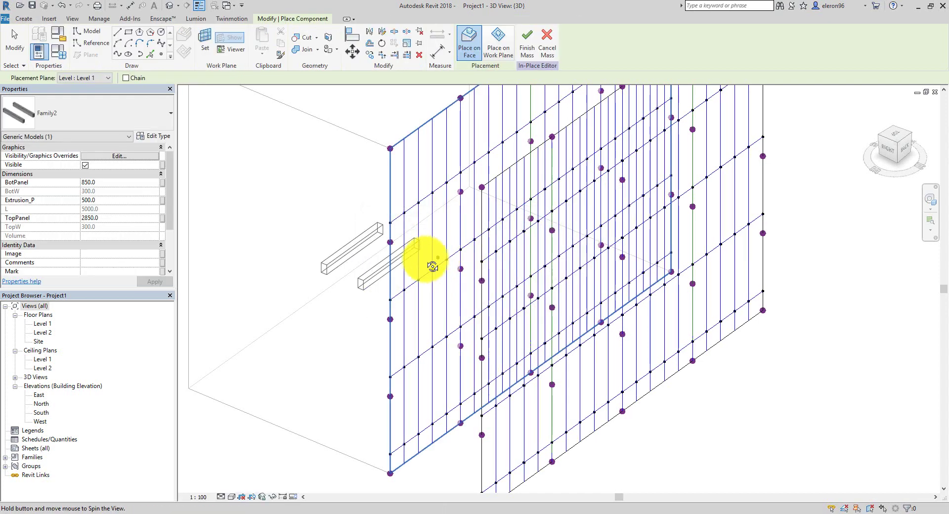
{"action": "middle_click_drag", "start_coordinate": [432, 266], "coordinate": [361, 212], "text": "shift"}
{"action": "scroll", "coordinate": [378, 190], "scroll_direction": "up", "scroll_amount": 3}
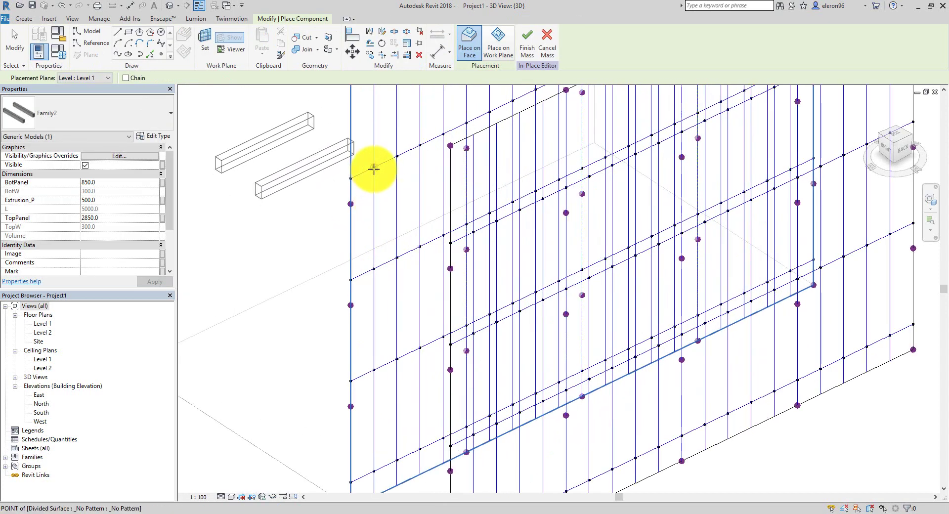
{"action": "left_click", "coordinate": [371, 271]}
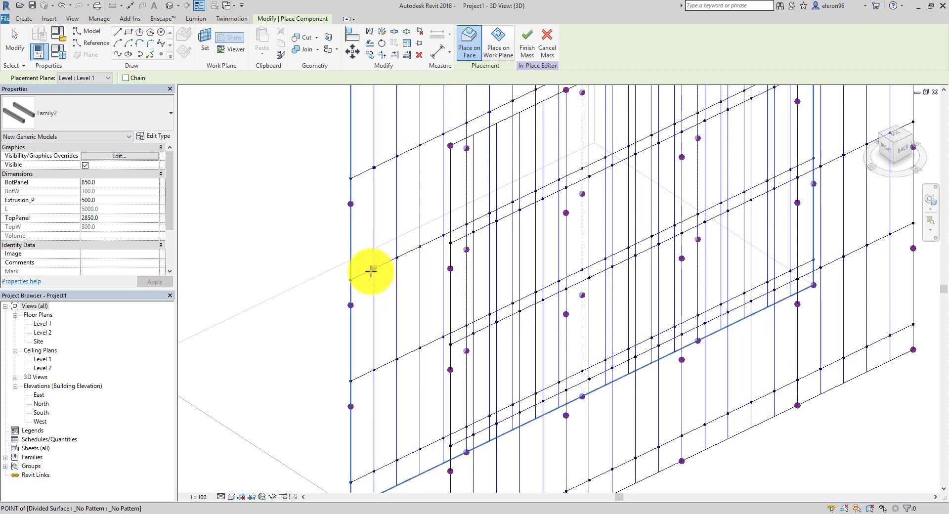
{"action": "left_click", "coordinate": [351, 178]}
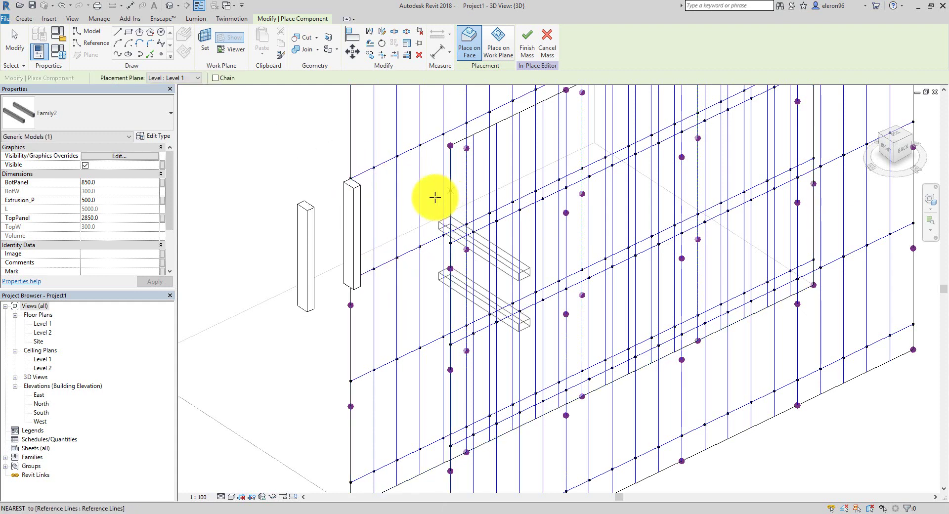
{"action": "scroll", "coordinate": [358, 188], "scroll_direction": "down", "scroll_amount": 2}
{"action": "key", "text": "ctrl+z"}
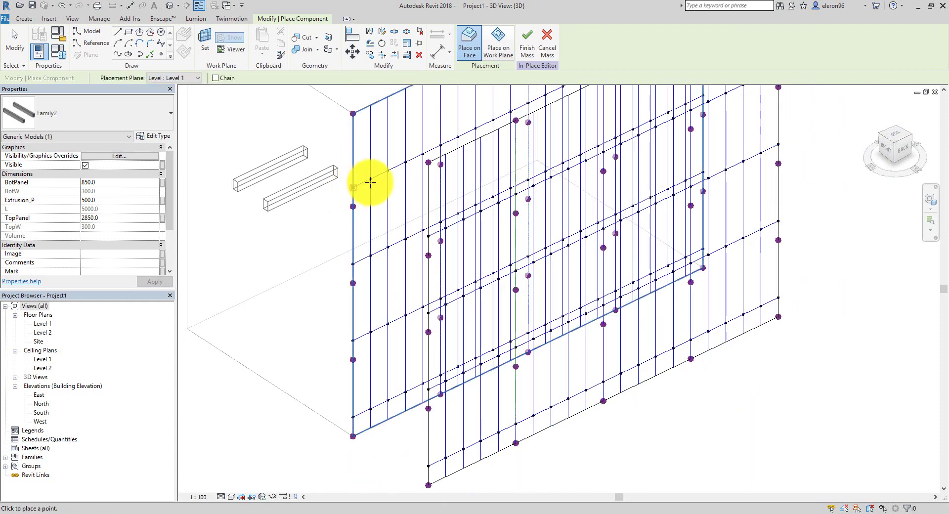
{"action": "left_click", "coordinate": [370, 182]}
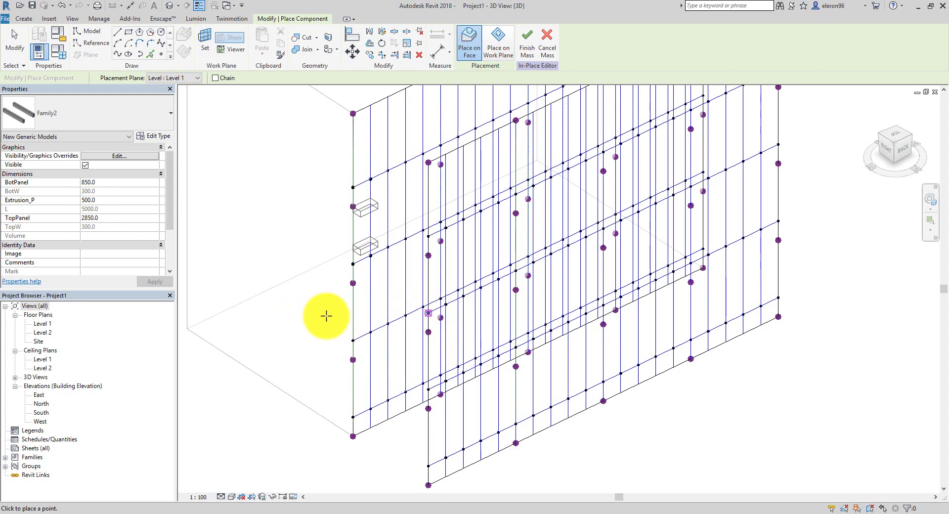
{"action": "left_click", "coordinate": [363, 248]}
Step: Repeat the placed Family2 beam component across the entire divided surface
{"action": "key", "text": "Escape"}
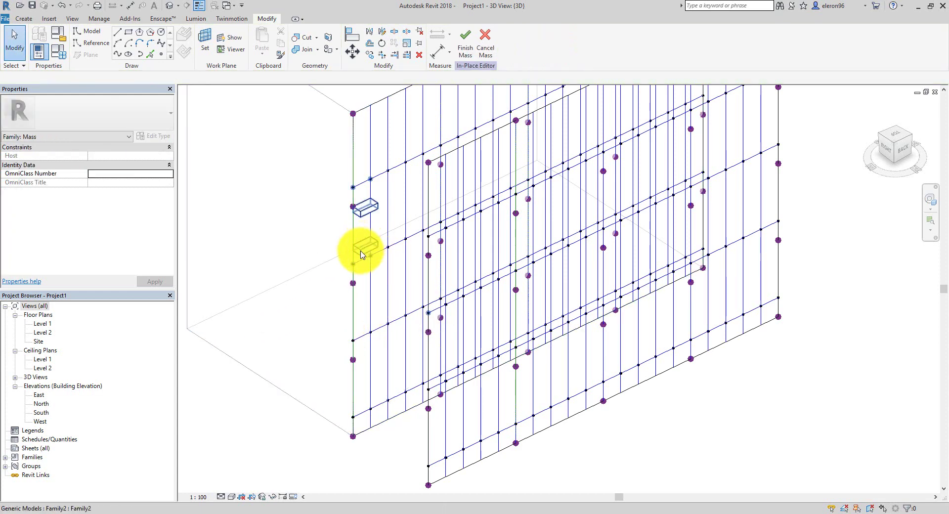
{"action": "left_click", "coordinate": [365, 246]}
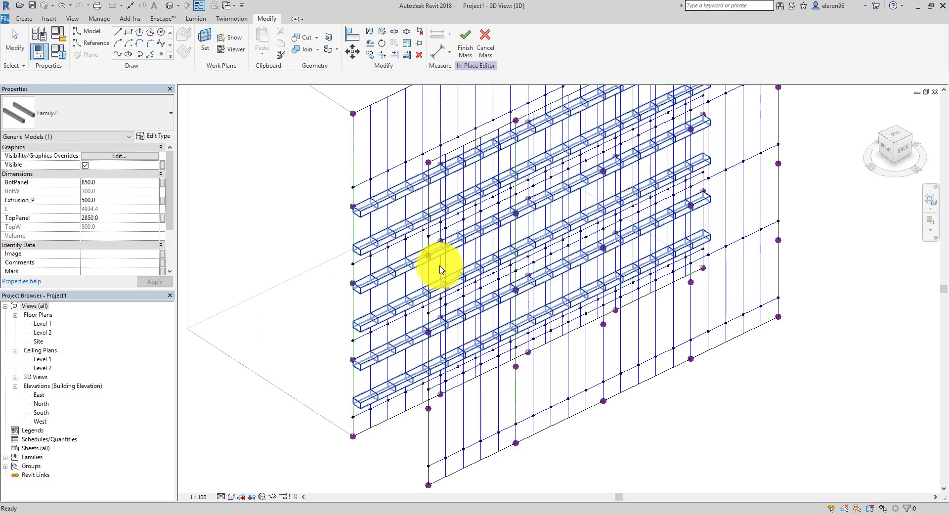
{"action": "key", "text": "Escape"}
{"action": "middle_click_drag", "start_coordinate": [837, 439], "coordinate": [815, 406], "text": "shift"}
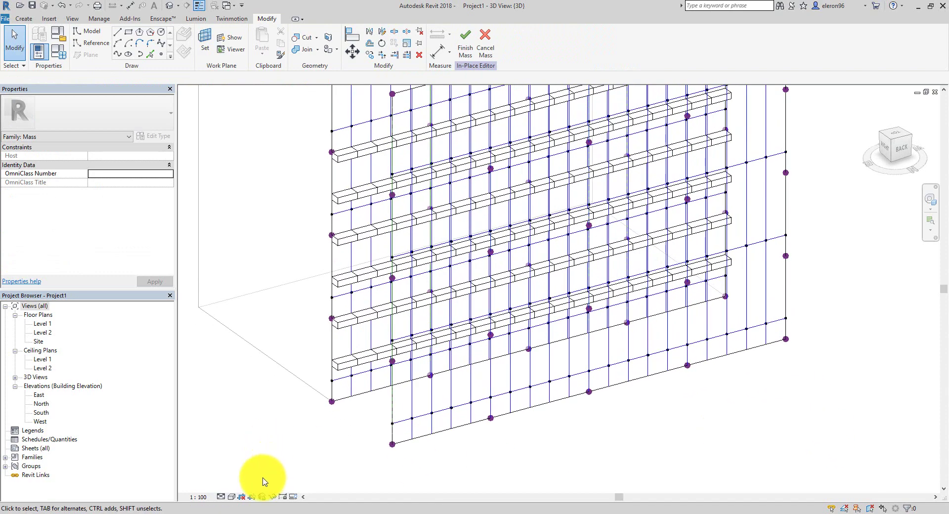
Step: Switch the view's visual style to Shaded and orbit toward a frontal view
{"action": "left_click", "coordinate": [231, 497]}
{"action": "left_click", "coordinate": [250, 456]}
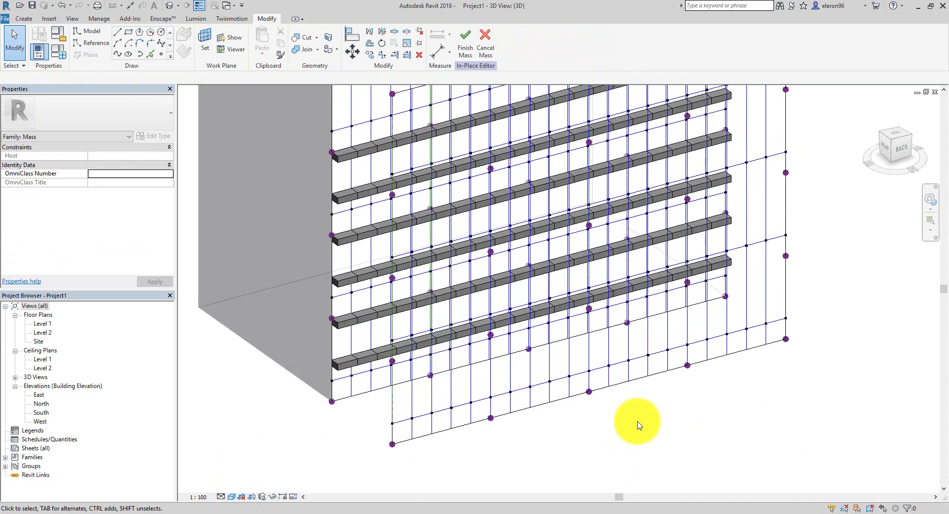
{"action": "middle_click_drag", "start_coordinate": [640, 424], "coordinate": [674, 415], "text": "shift"}
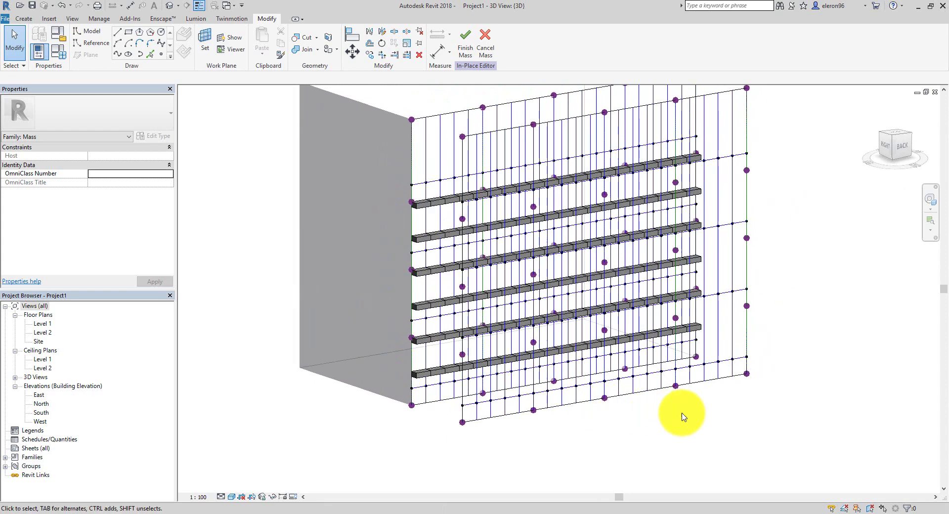
Step: Drag a surface reference point outward to bulge the surface, then inspect the swollen beams from several angles
{"action": "left_click", "coordinate": [611, 267]}
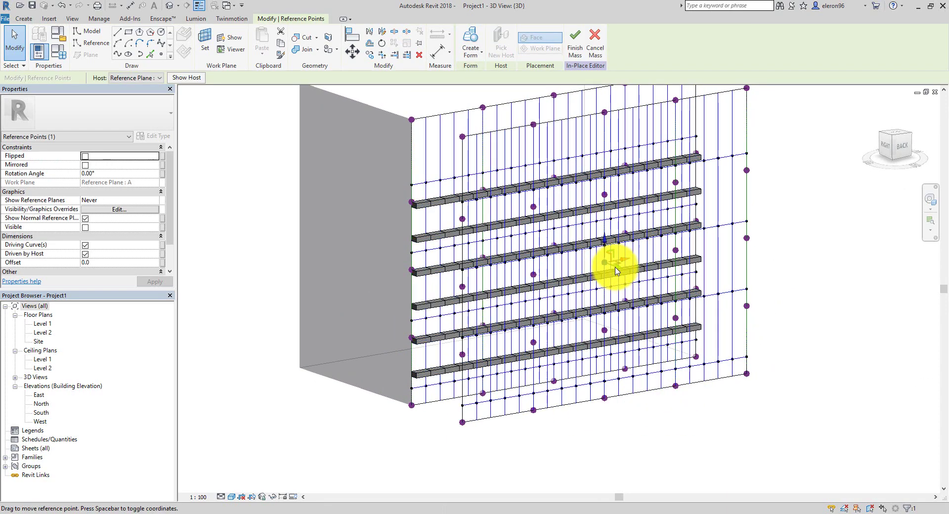
{"action": "mouse_move", "coordinate": [617, 271]}
{"action": "middle_mouse_down", "text": "shift"}
{"action": "mouse_move", "coordinate": [671, 312]}
{"action": "mouse_move", "coordinate": [628, 260]}
{"action": "middle_mouse_up", "text": "shift"}
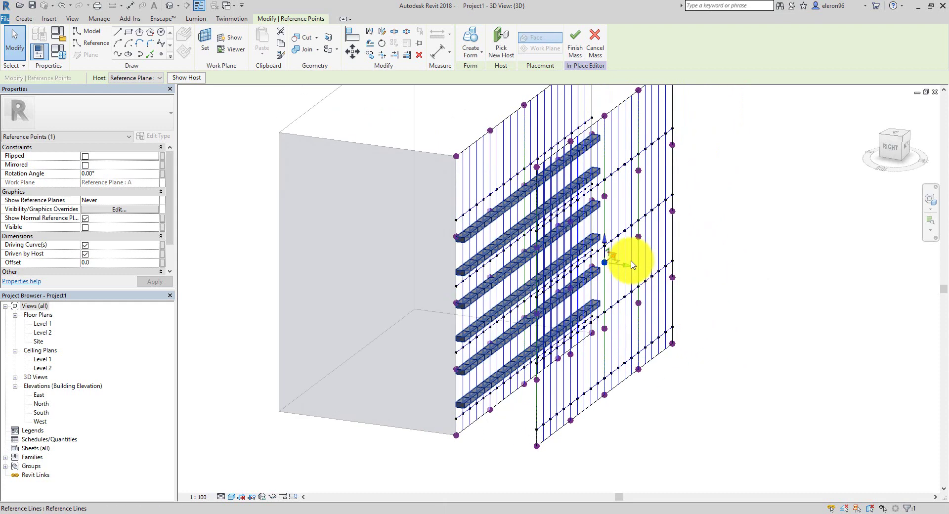
{"action": "mouse_move", "coordinate": [628, 265]}
{"action": "left_mouse_down"}
{"action": "mouse_move", "coordinate": [695, 289]}
{"action": "mouse_move", "coordinate": [747, 396]}
{"action": "left_mouse_up"}
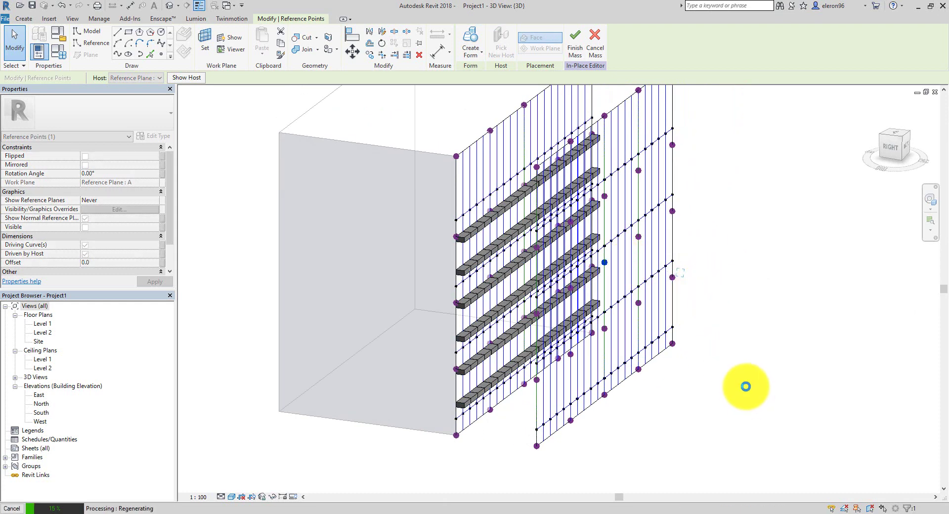
{"action": "left_click_drag", "start_coordinate": [746, 387], "coordinate": [747, 387]}
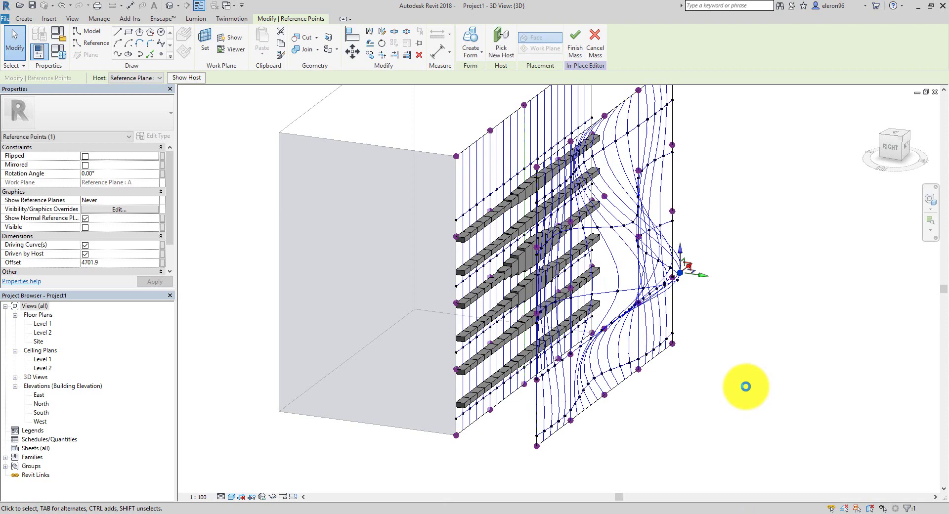
{"action": "middle_click_drag", "start_coordinate": [746, 387], "coordinate": [628, 254], "text": "shift"}
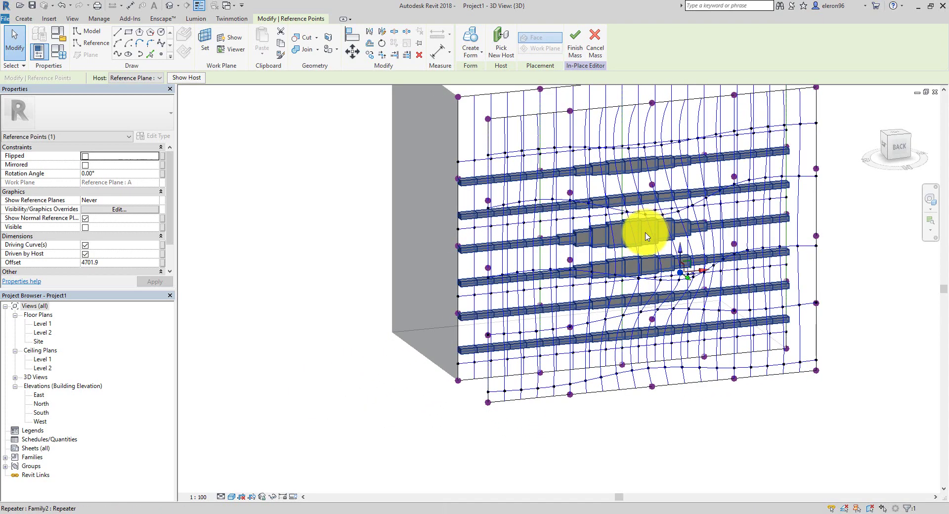
{"action": "left_click", "coordinate": [741, 173]}
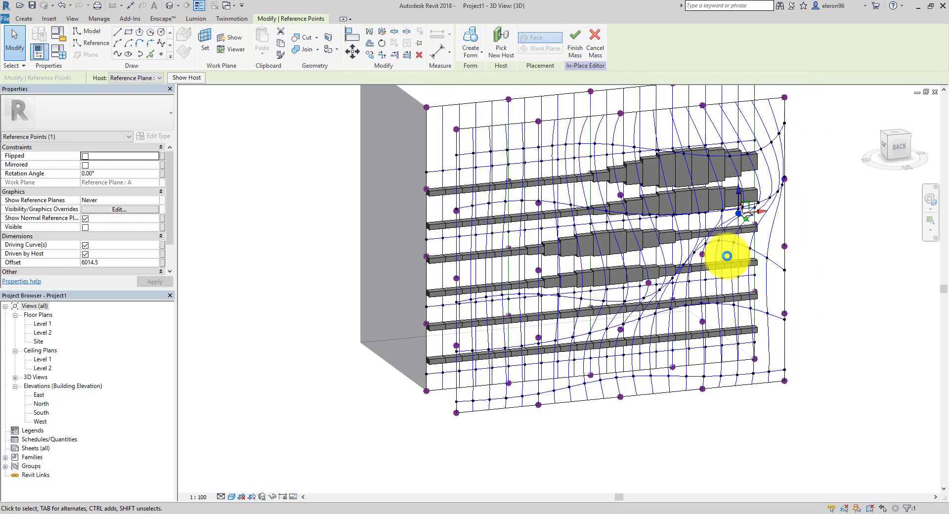
{"action": "middle_click_drag", "start_coordinate": [791, 275], "coordinate": [694, 295], "text": "shift"}
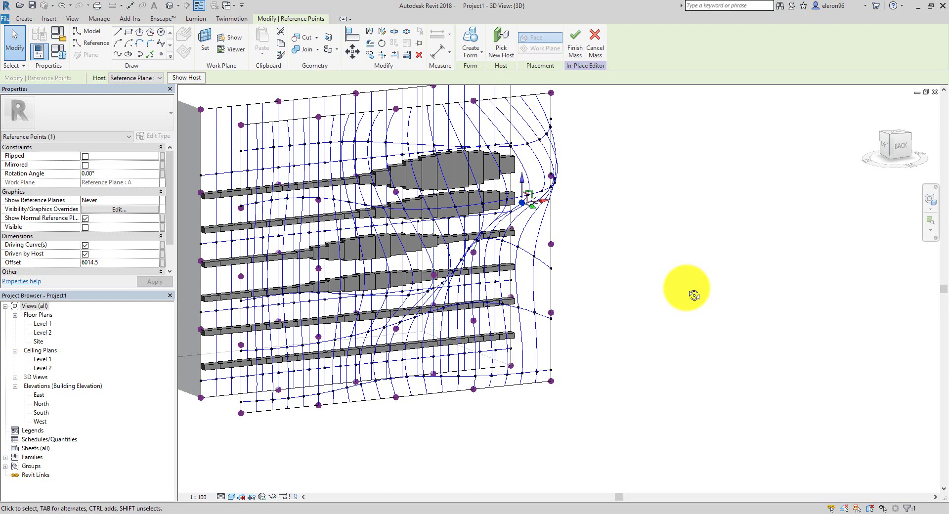
{"action": "left_click", "coordinate": [686, 289]}
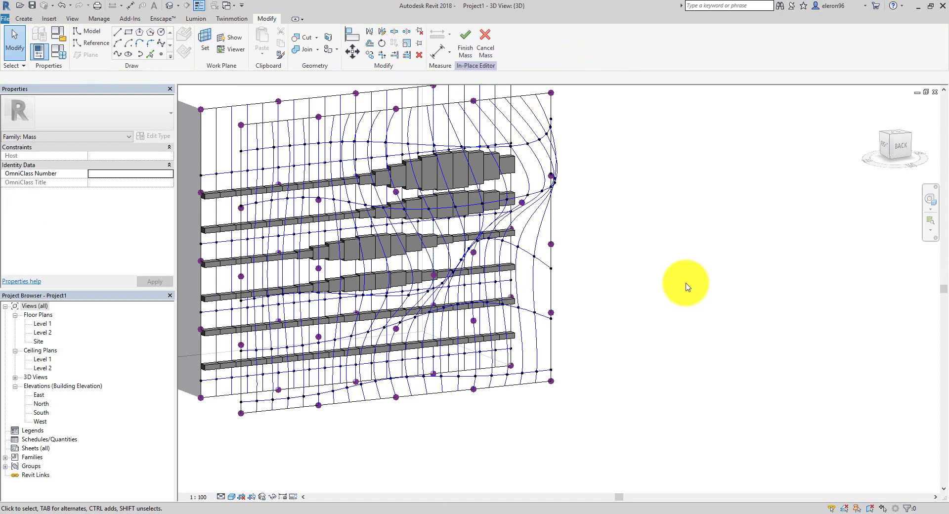
Step: Finish the mass, orbit around the warped wall from both sides, then reopen the mass in the In-Place Editor
{"action": "left_click", "coordinate": [465, 42]}
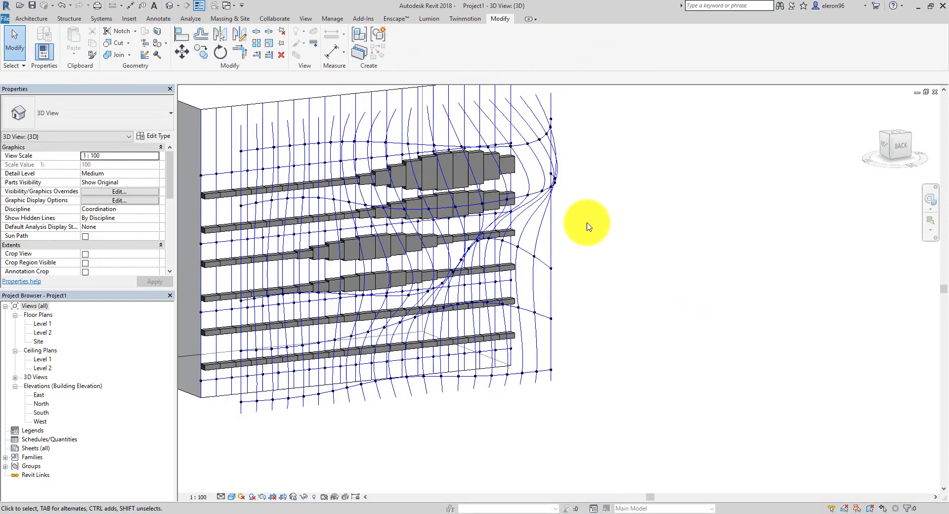
{"action": "middle_click_drag", "start_coordinate": [632, 267], "coordinate": [408, 197]}
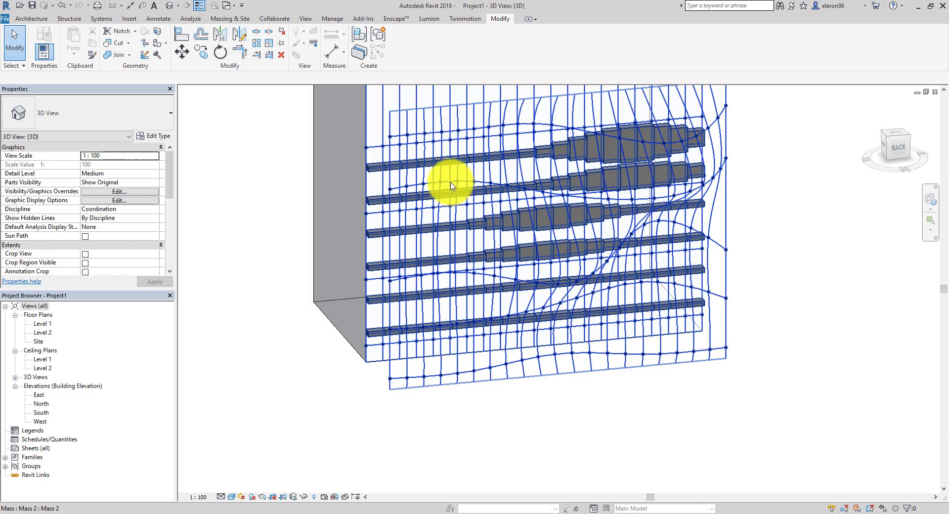
{"action": "left_click", "coordinate": [451, 185]}
{"action": "left_click", "coordinate": [778, 296]}
{"action": "middle_click_drag", "start_coordinate": [777, 297], "coordinate": [563, 272], "text": "shift"}
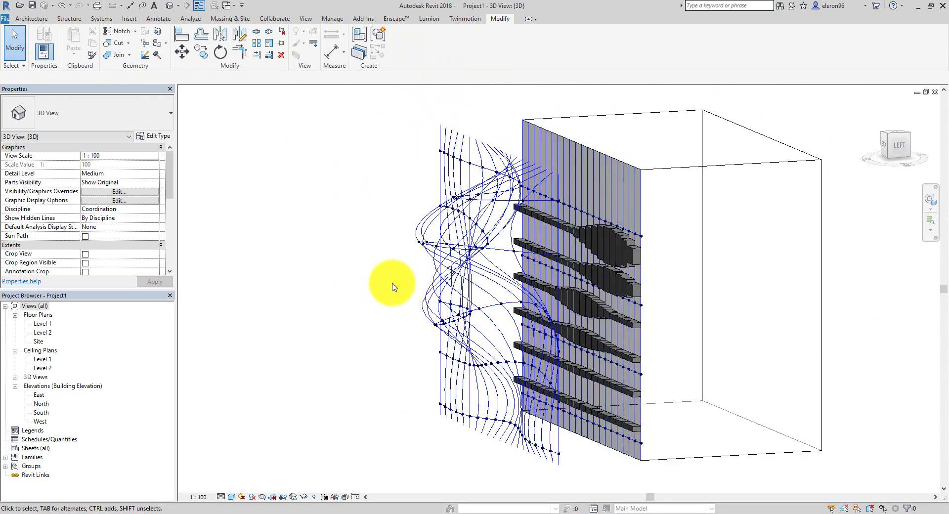
{"action": "middle_click_drag", "start_coordinate": [401, 269], "coordinate": [572, 275], "text": "shift"}
{"action": "double_click", "coordinate": [572, 275]}
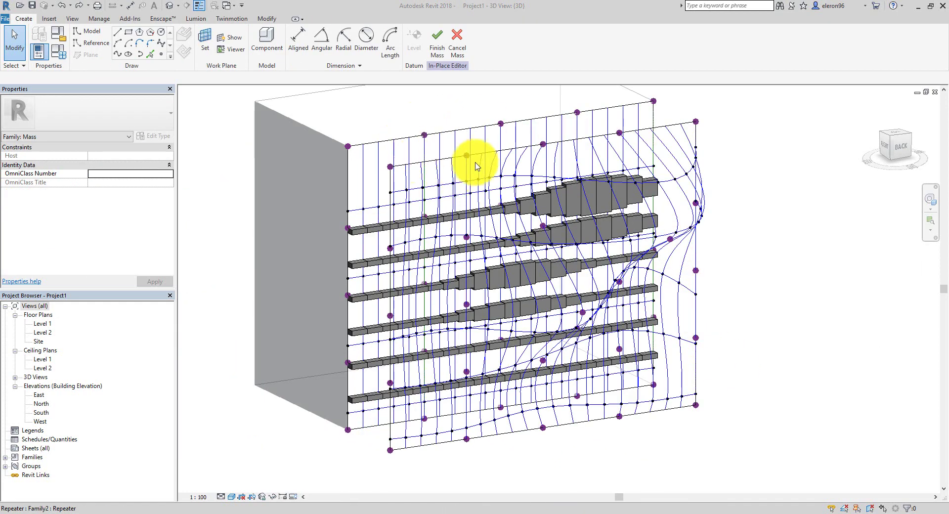
Step: Set the warped and box-face divided surfaces to Surface representation, then finish the mass
{"action": "left_click", "coordinate": [665, 398]}
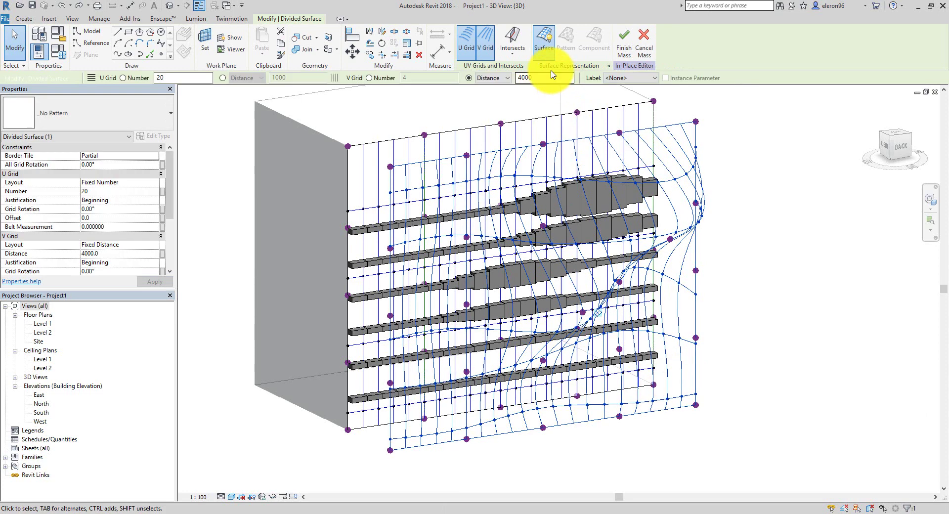
{"action": "left_click", "coordinate": [545, 45]}
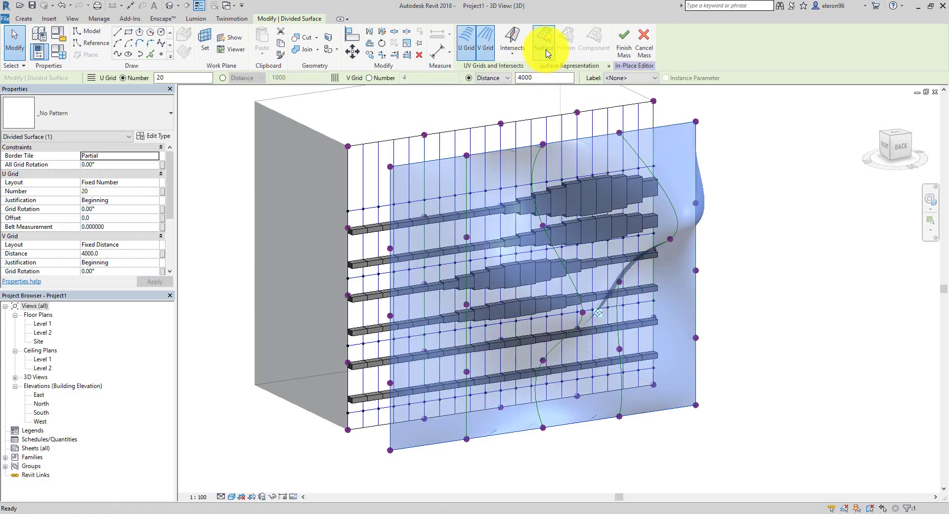
{"action": "left_click", "coordinate": [440, 142]}
{"action": "left_click", "coordinate": [545, 40]}
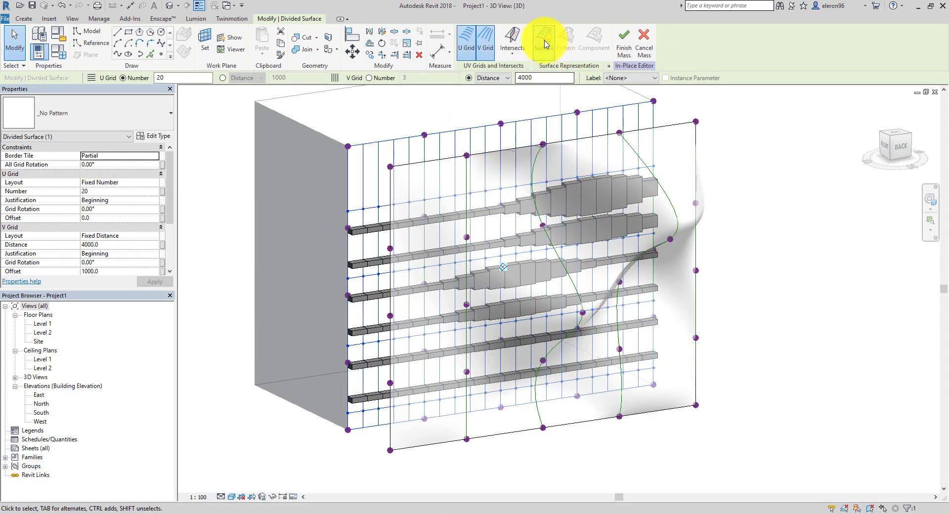
{"action": "left_click", "coordinate": [627, 49]}
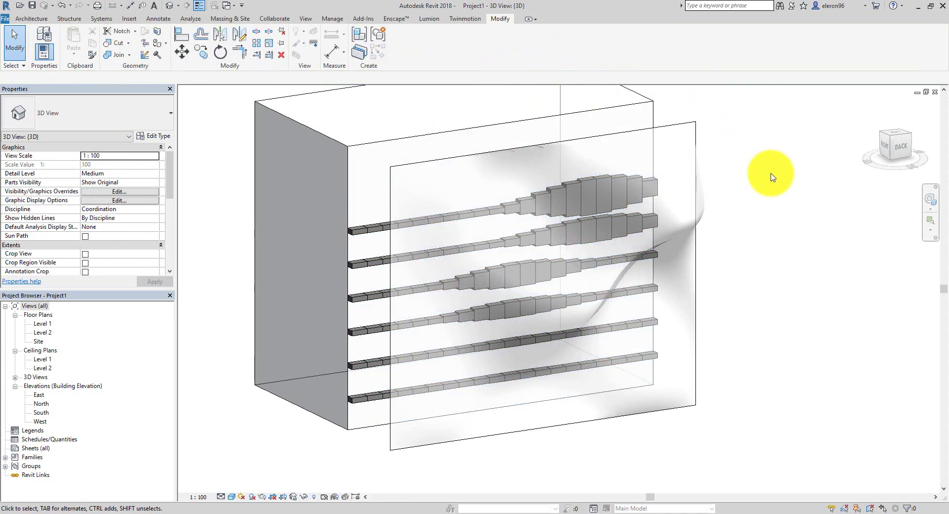
Step: Turn off Show Mass by View Settings and orbit to view the remaining beam rows from behind
{"action": "left_click", "coordinate": [236, 23]}
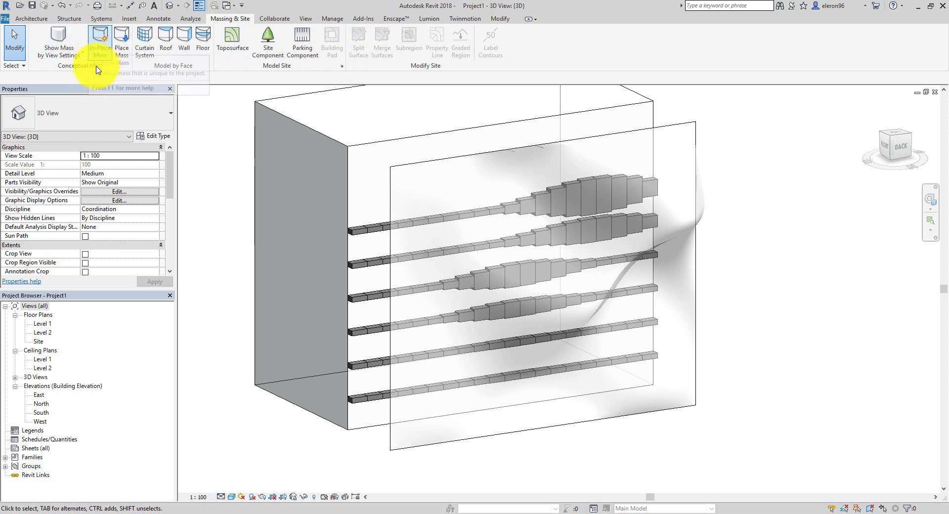
{"action": "left_click", "coordinate": [61, 39]}
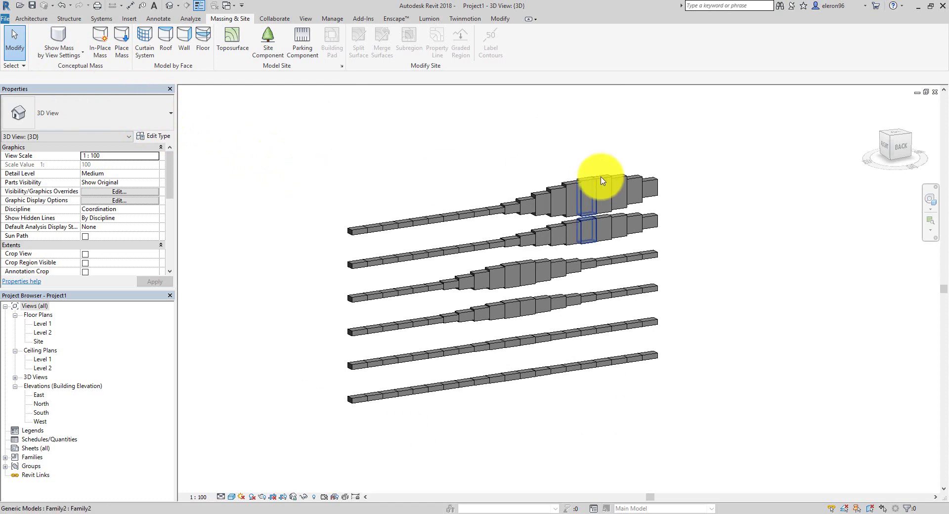
{"action": "middle_click_drag", "start_coordinate": [672, 270], "coordinate": [717, 269], "text": "shift"}
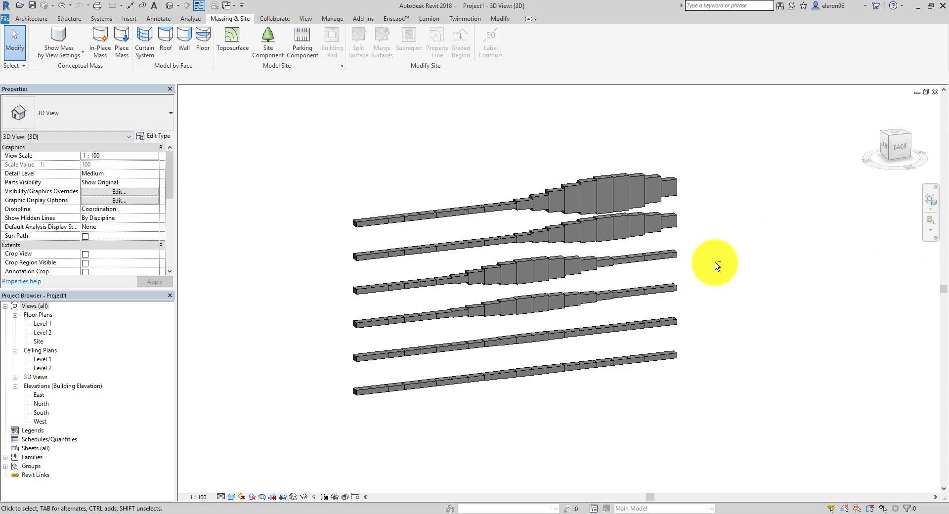